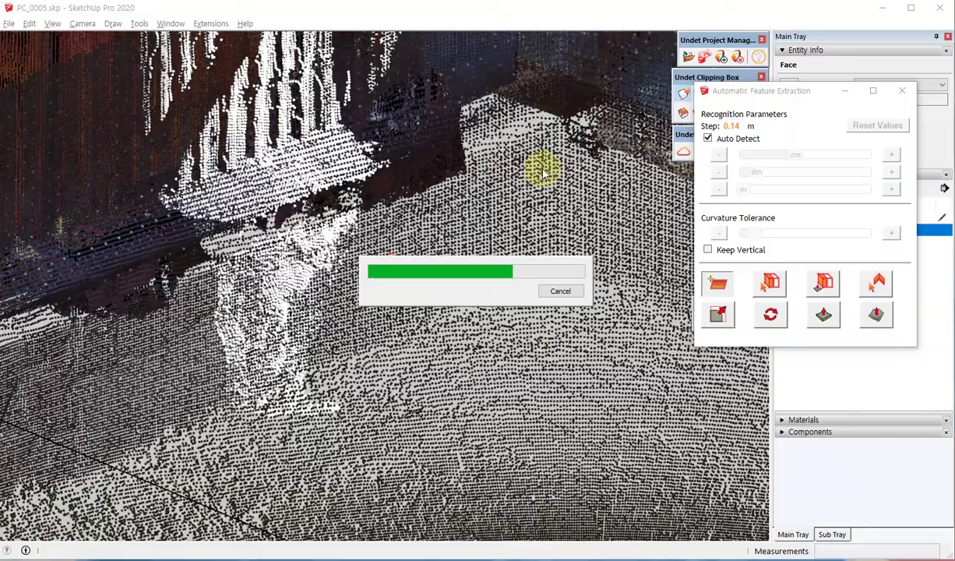
Step: Extract a planar face from the light base wall on the broad outer side of the small annex
{"action": "middle_click_drag", "start_coordinate": [489, 246], "coordinate": [310, 313]}
{"action": "scroll", "coordinate": [388, 286], "scroll_direction": "up", "scroll_amount": 4}
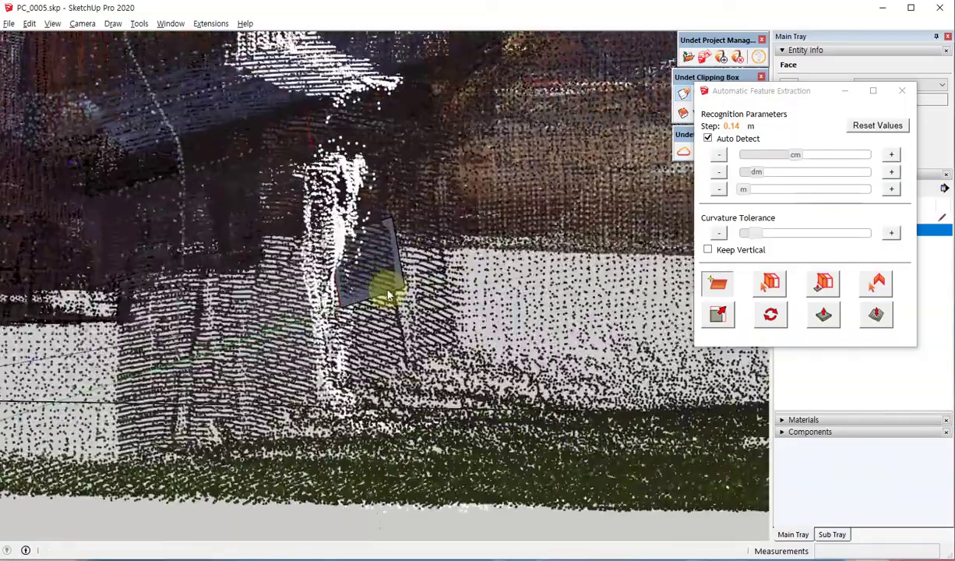
{"action": "middle_click_drag", "start_coordinate": [397, 277], "coordinate": [328, 175]}
{"action": "scroll", "coordinate": [328, 175], "scroll_direction": "up", "scroll_amount": 5}
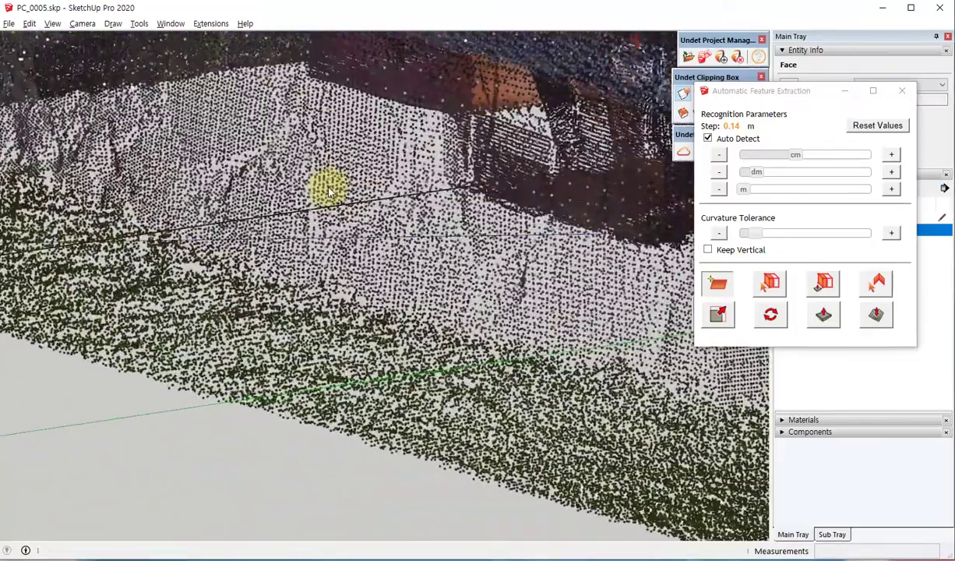
{"action": "left_click", "coordinate": [332, 158]}
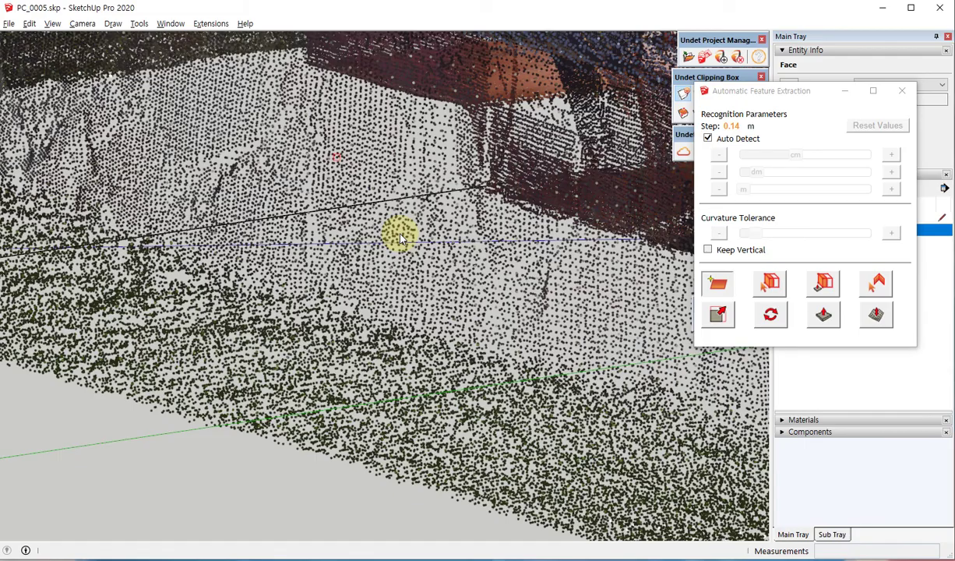
{"action": "scroll", "coordinate": [441, 327], "scroll_direction": "down", "scroll_amount": 4}
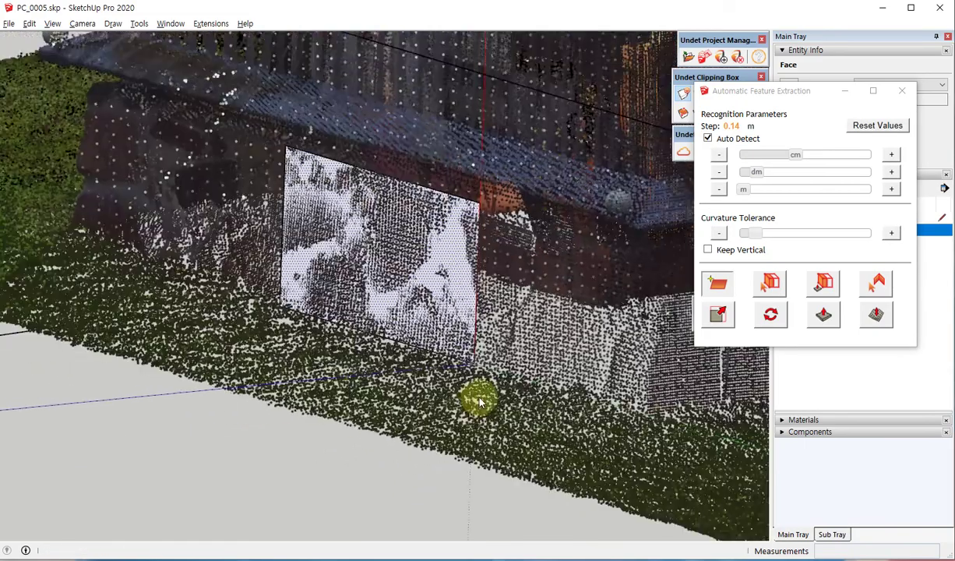
Step: Extract a planar face from the annex's adjoining base wall around the corner and move the Automatic Feature Extraction dialog clear of the toolbars
{"action": "middle_click_drag", "start_coordinate": [446, 427], "coordinate": [184, 354]}
{"action": "scroll", "coordinate": [302, 342], "scroll_direction": "up", "scroll_amount": 5}
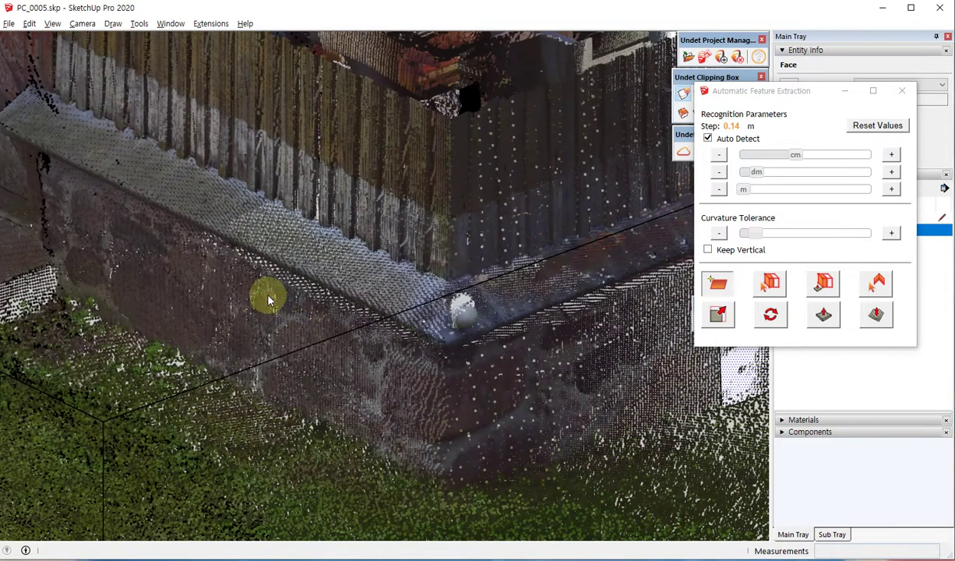
{"action": "left_click", "coordinate": [268, 297]}
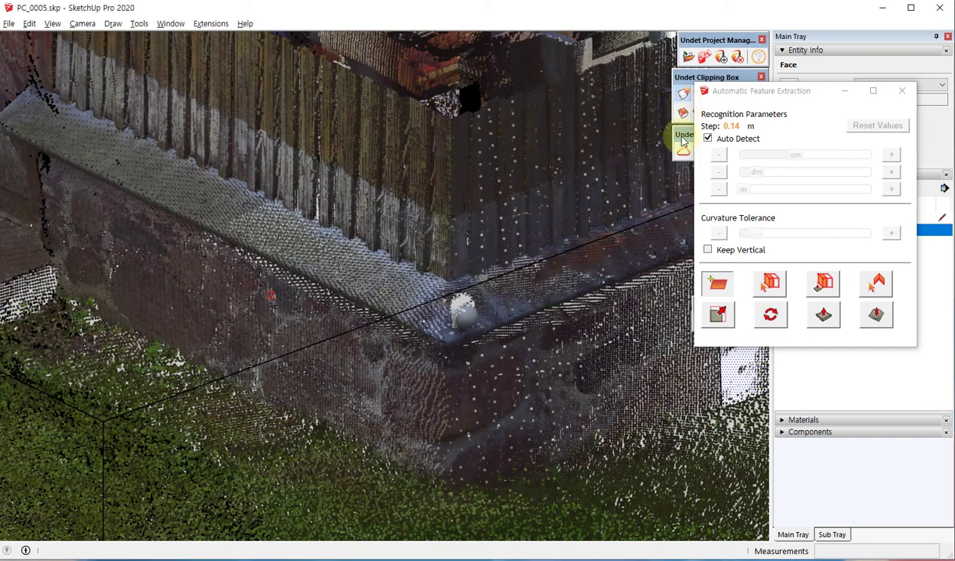
{"action": "left_click", "coordinate": [433, 335]}
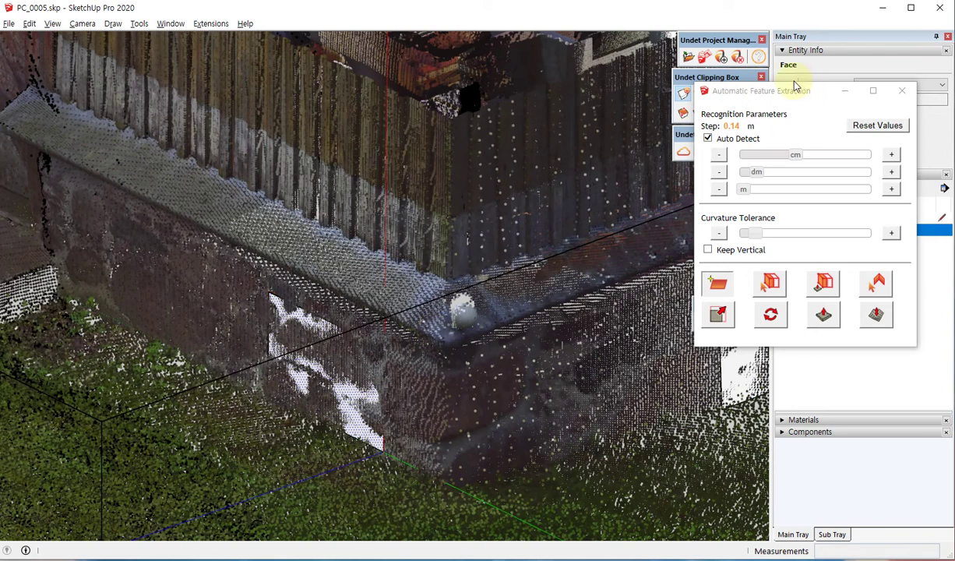
{"action": "left_click_drag", "start_coordinate": [774, 98], "coordinate": [812, 241]}
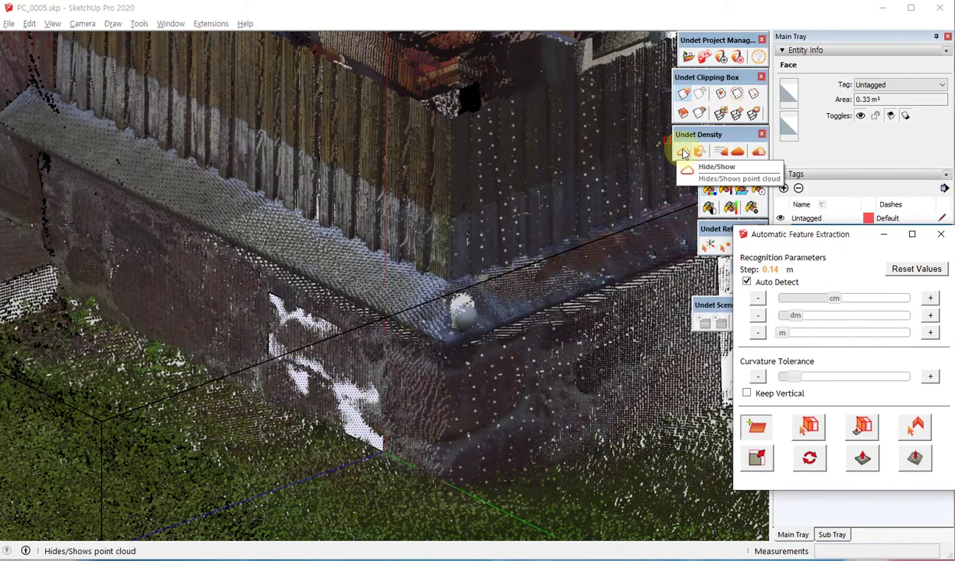
Step: Extract a planar face from the angled base wall beyond the entrance slab, raising the Curvature Tolerance slightly to fit a larger area
{"action": "middle_click_drag", "start_coordinate": [461, 280], "coordinate": [510, 317]}
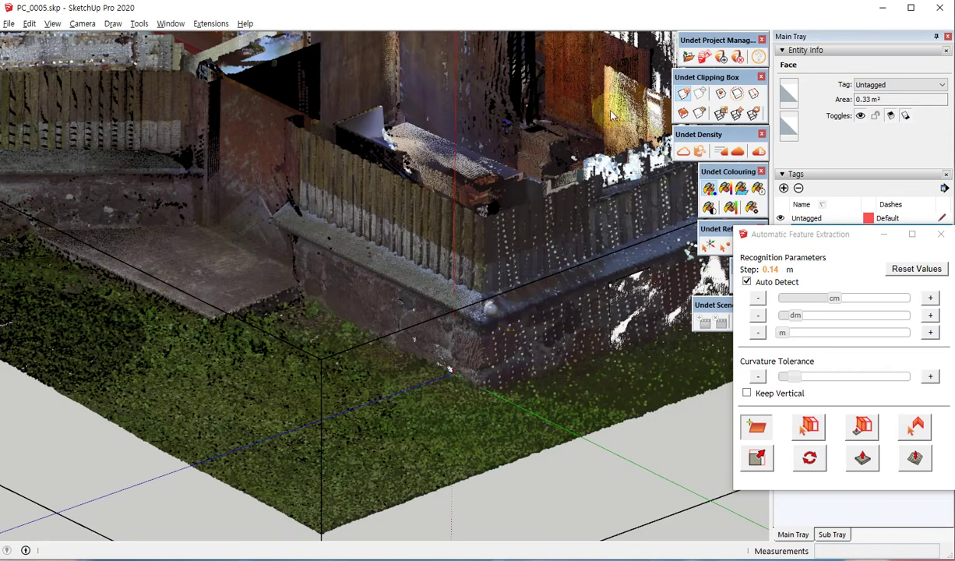
{"action": "middle_click_drag", "start_coordinate": [586, 175], "coordinate": [438, 337]}
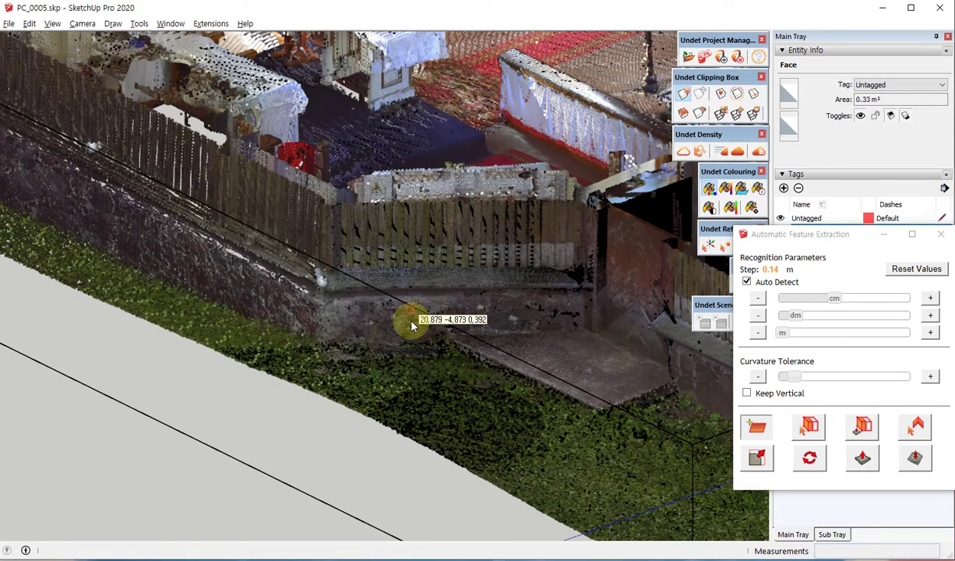
{"action": "scroll", "coordinate": [413, 318], "scroll_direction": "up", "scroll_amount": 5}
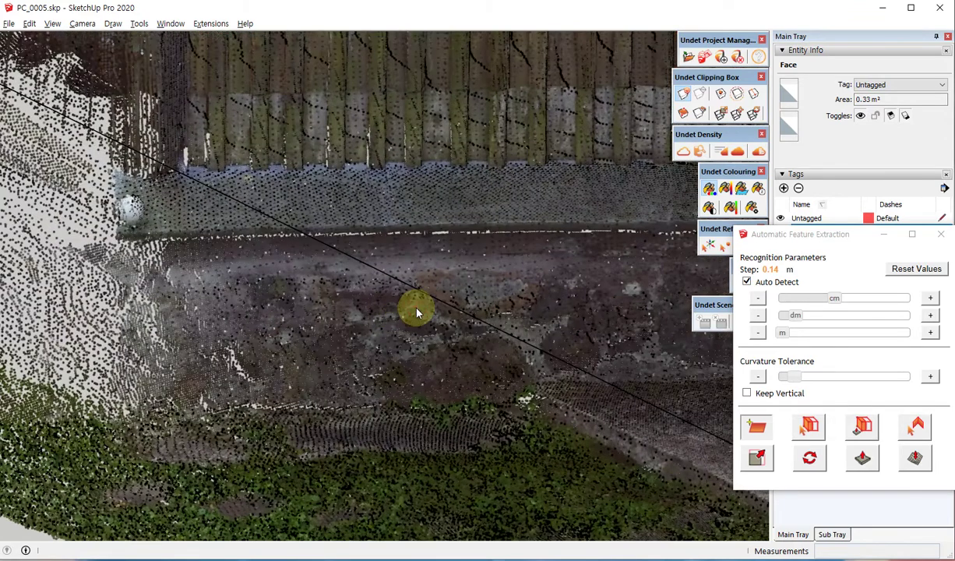
{"action": "left_click", "coordinate": [417, 312]}
{"action": "scroll", "coordinate": [413, 307], "scroll_direction": "up", "scroll_amount": 6}
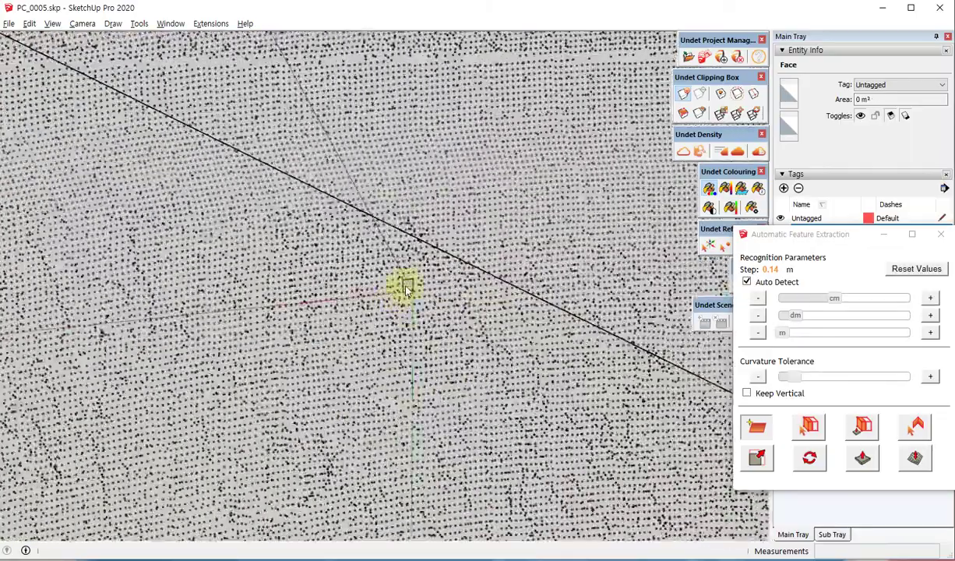
{"action": "middle_click_drag", "start_coordinate": [405, 290], "coordinate": [345, 281]}
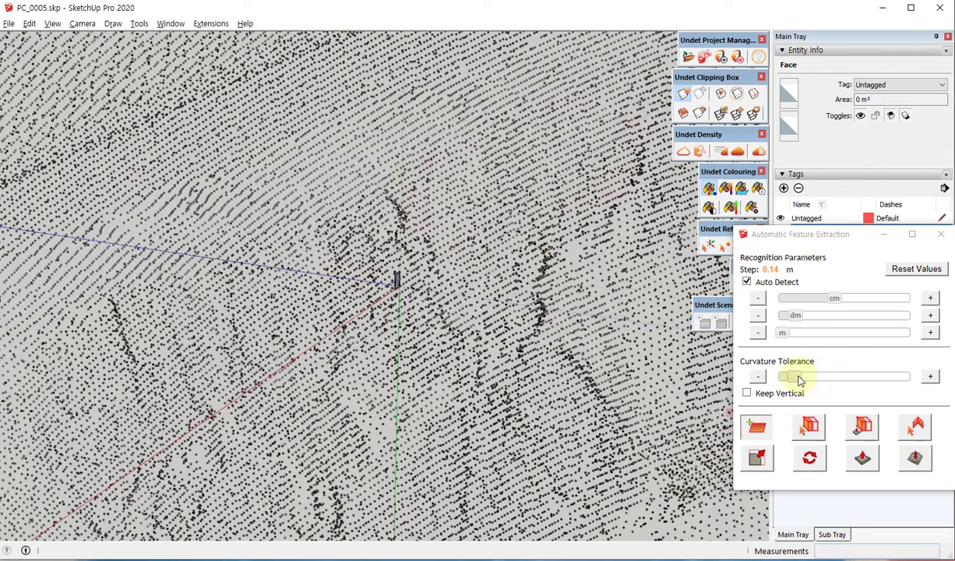
{"action": "left_click_drag", "start_coordinate": [799, 379], "coordinate": [808, 376]}
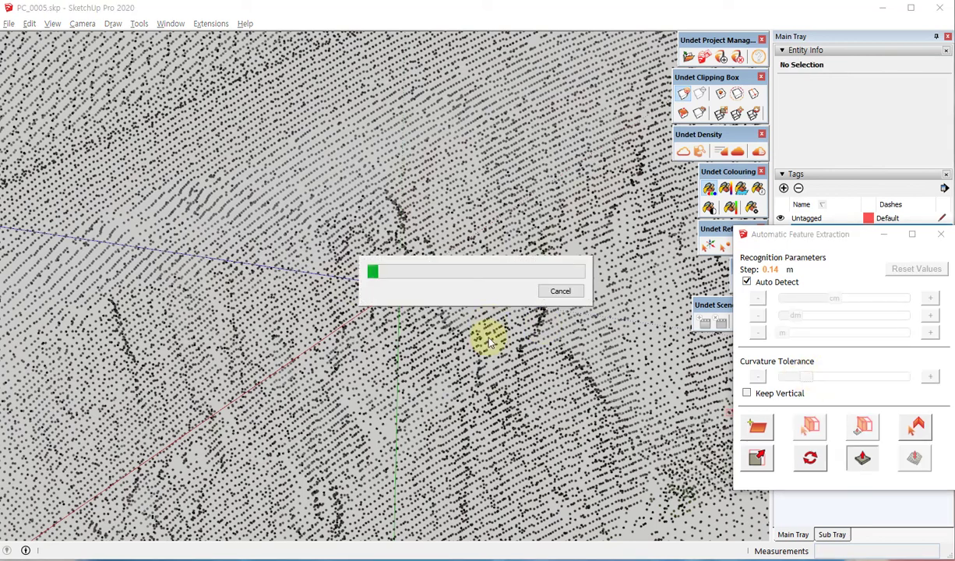
{"action": "scroll", "coordinate": [330, 296], "scroll_direction": "down", "scroll_amount": 6}
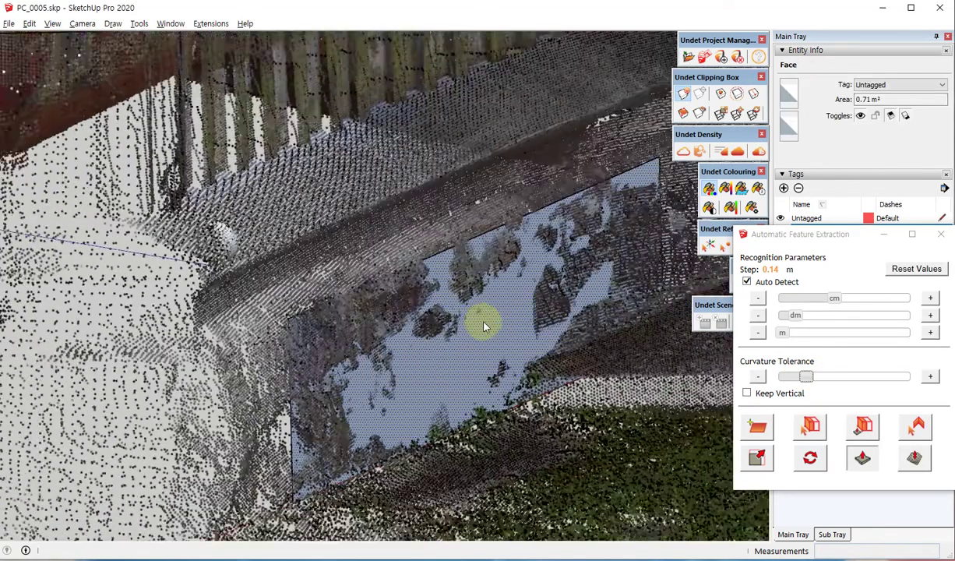
Step: Extract a planar face from the long dark end base wall adjoining the angled one
{"action": "middle_click_drag", "start_coordinate": [483, 325], "coordinate": [352, 369]}
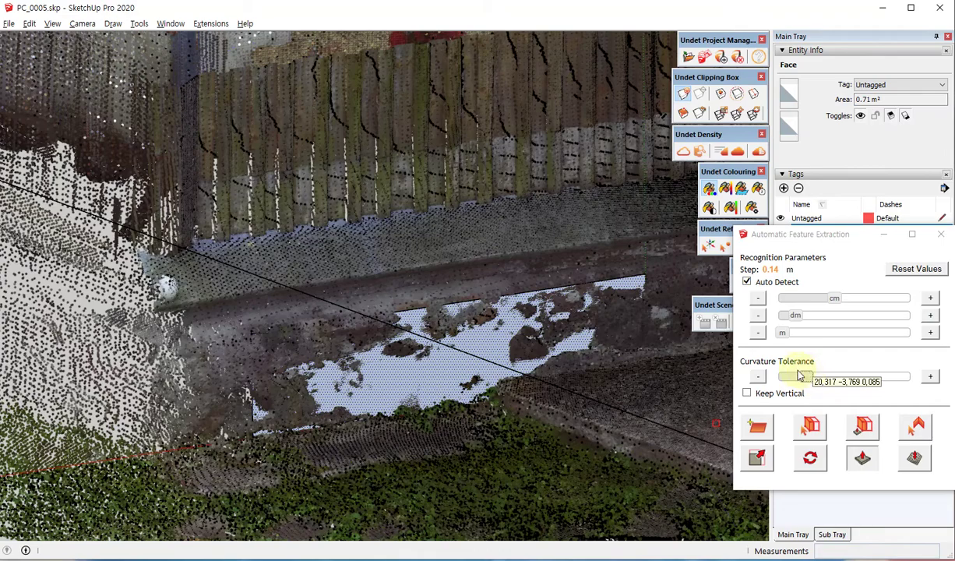
{"action": "middle_click_drag", "start_coordinate": [386, 346], "coordinate": [293, 243]}
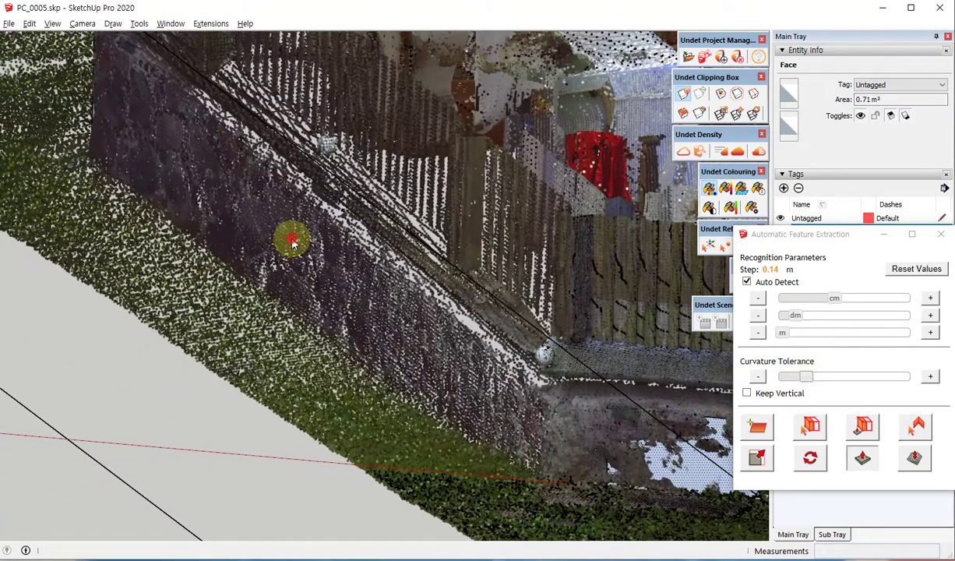
{"action": "left_click", "coordinate": [293, 243]}
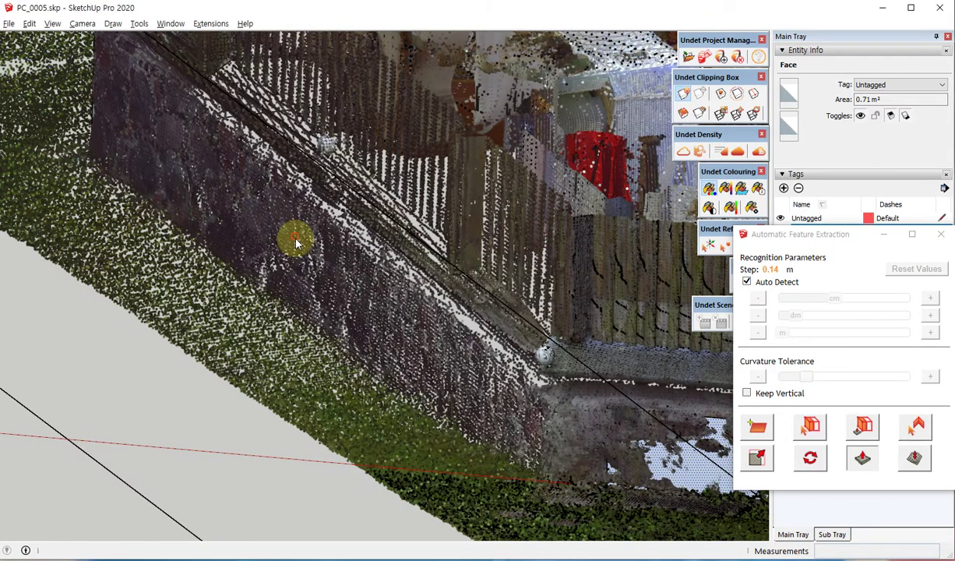
{"action": "left_click", "coordinate": [428, 248]}
Step: Examine the whole scan from the top view to check the building's outer walls around the annex and angled corners
{"action": "middle_click_drag", "start_coordinate": [377, 260], "coordinate": [426, 319]}
{"action": "scroll", "coordinate": [427, 319], "scroll_direction": "down", "scroll_amount": 3}
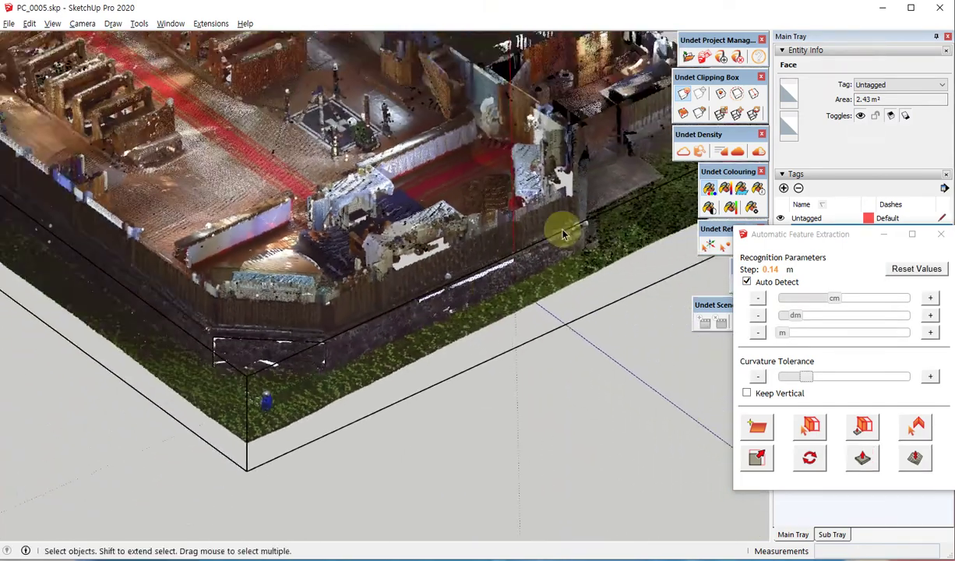
{"action": "left_click", "coordinate": [683, 151]}
{"action": "scroll", "coordinate": [468, 372], "scroll_direction": "down", "scroll_amount": 3}
{"action": "middle_click_drag", "start_coordinate": [469, 373], "coordinate": [381, 461]}
{"action": "key", "text": "F2"}
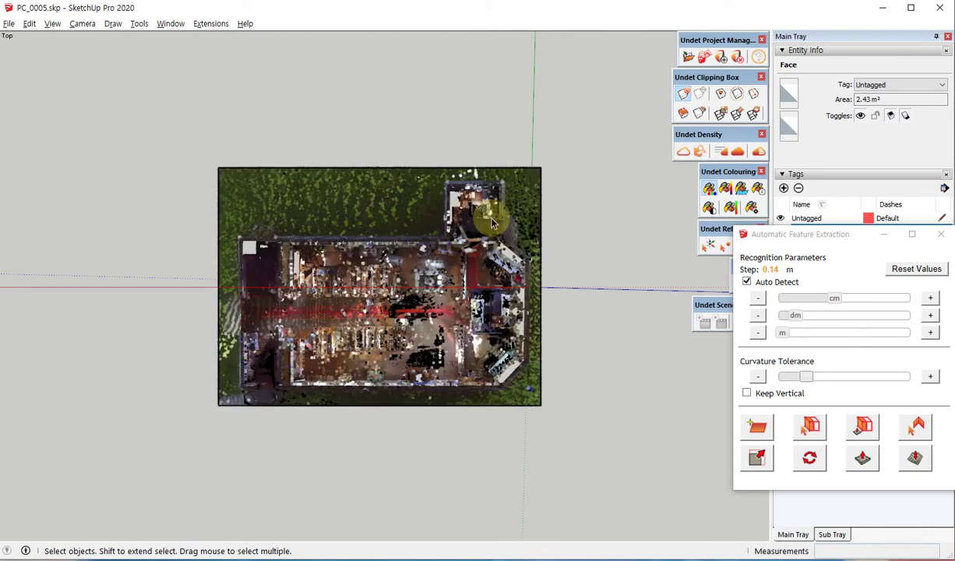
{"action": "scroll", "coordinate": [483, 242], "scroll_direction": "up", "scroll_amount": 5}
{"action": "scroll", "coordinate": [500, 247], "scroll_direction": "up", "scroll_amount": 2}
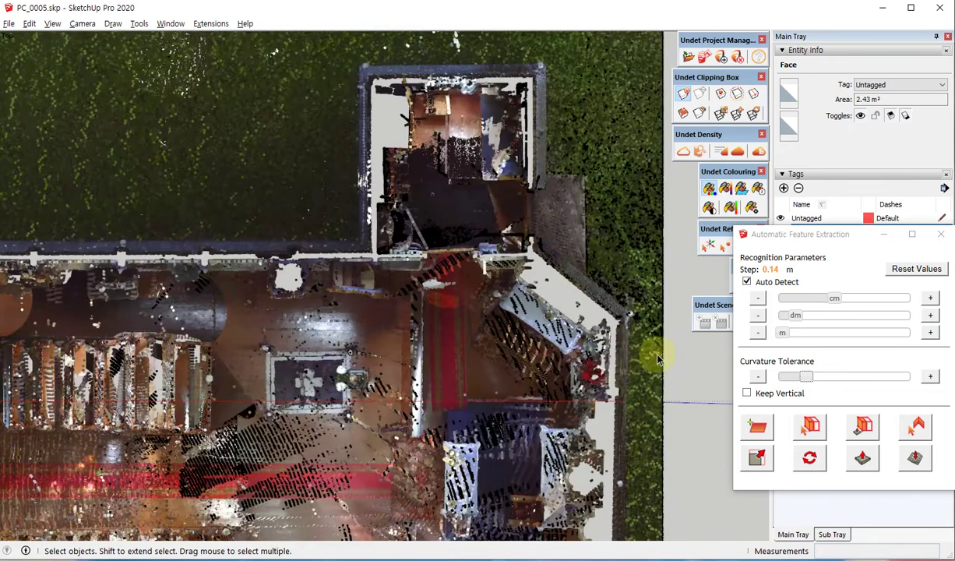
{"action": "scroll", "coordinate": [520, 140], "scroll_direction": "down", "scroll_amount": 5}
{"action": "scroll", "coordinate": [527, 294], "scroll_direction": "up", "scroll_amount": 3}
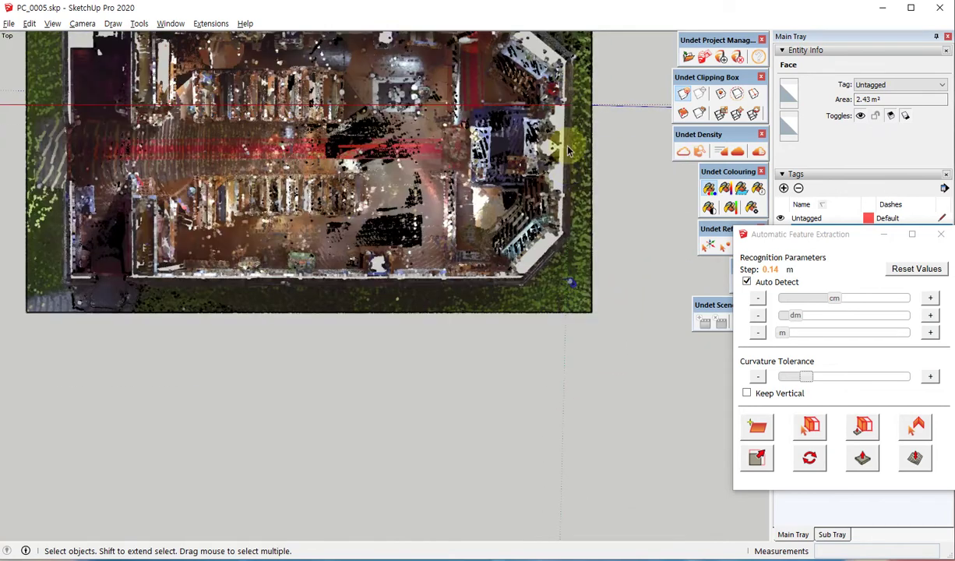
Step: Compare the extracted faces with the scanned walls in the top view by toggling the point cloud, leaving the cloud hidden
{"action": "scroll", "coordinate": [561, 294], "scroll_direction": "down", "scroll_amount": 3}
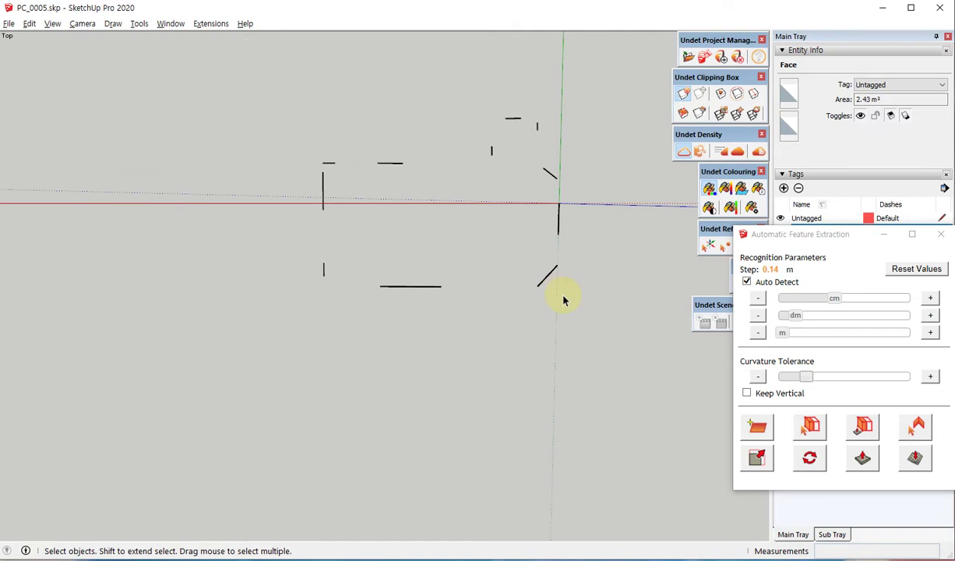
{"action": "scroll", "coordinate": [353, 274], "scroll_direction": "up", "scroll_amount": 8}
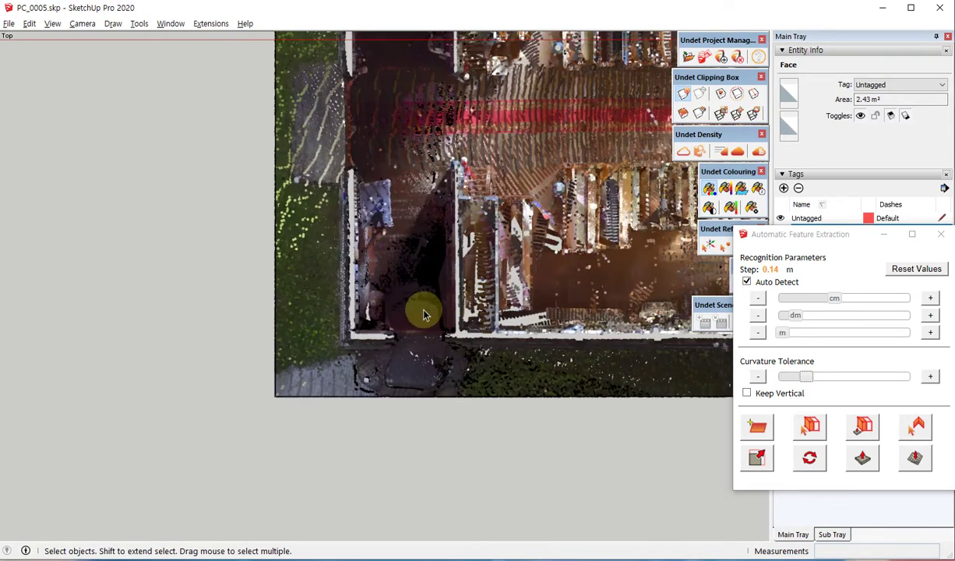
{"action": "scroll", "coordinate": [315, 480], "scroll_direction": "down", "scroll_amount": 4}
{"action": "scroll", "coordinate": [326, 341], "scroll_direction": "up", "scroll_amount": 2}
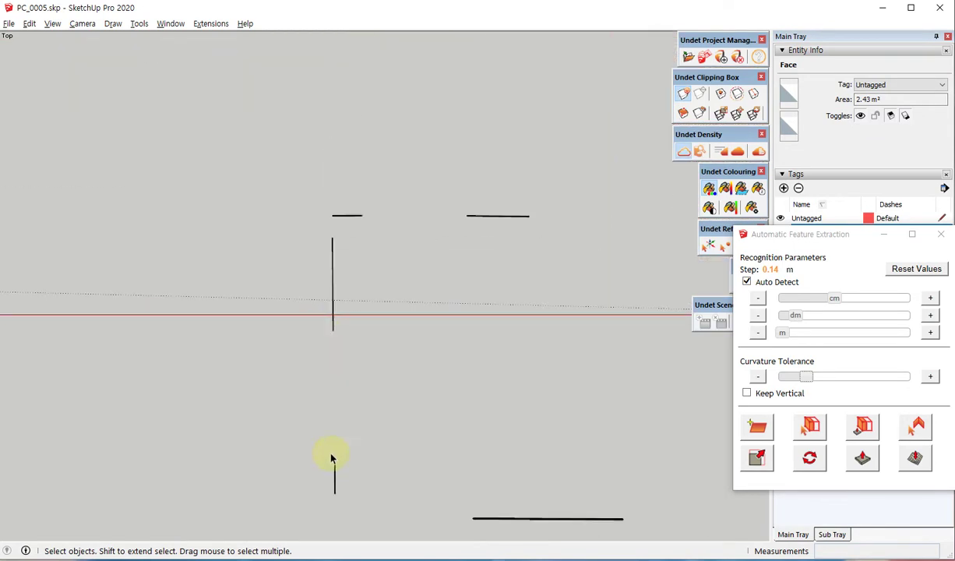
{"action": "key", "text": "h"}
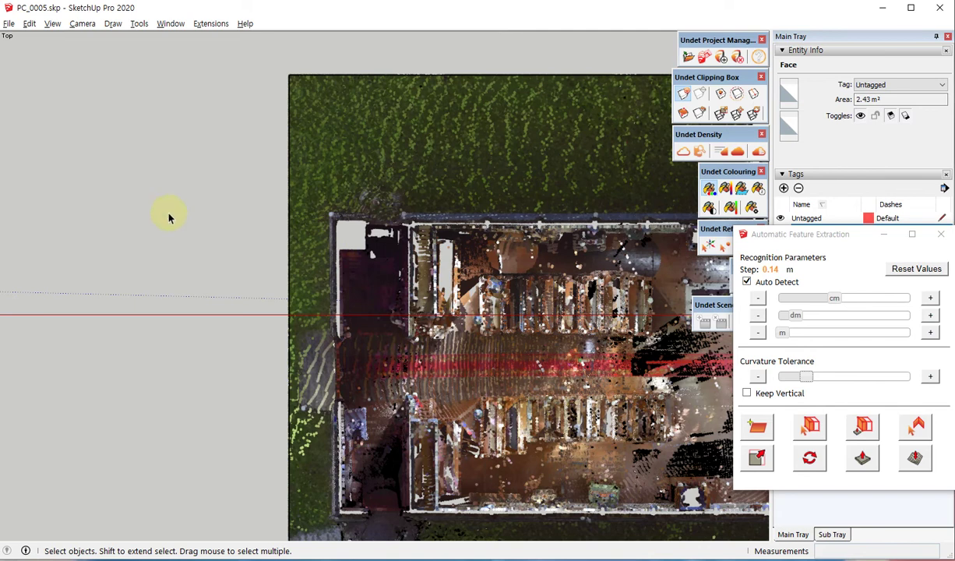
{"action": "scroll", "coordinate": [148, 210], "scroll_direction": "down", "scroll_amount": 5}
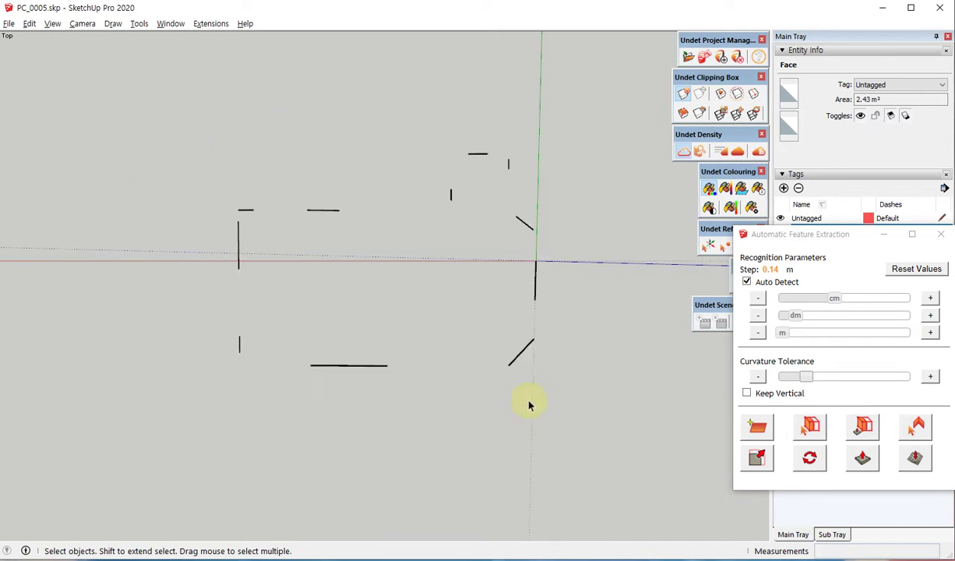
Step: Reverse the grey angled wall face near the annex so its front side points outward
{"action": "middle_click_drag", "start_coordinate": [528, 405], "coordinate": [380, 313]}
{"action": "scroll", "coordinate": [484, 337], "scroll_direction": "up", "scroll_amount": 6}
{"action": "right_click", "coordinate": [574, 273]}
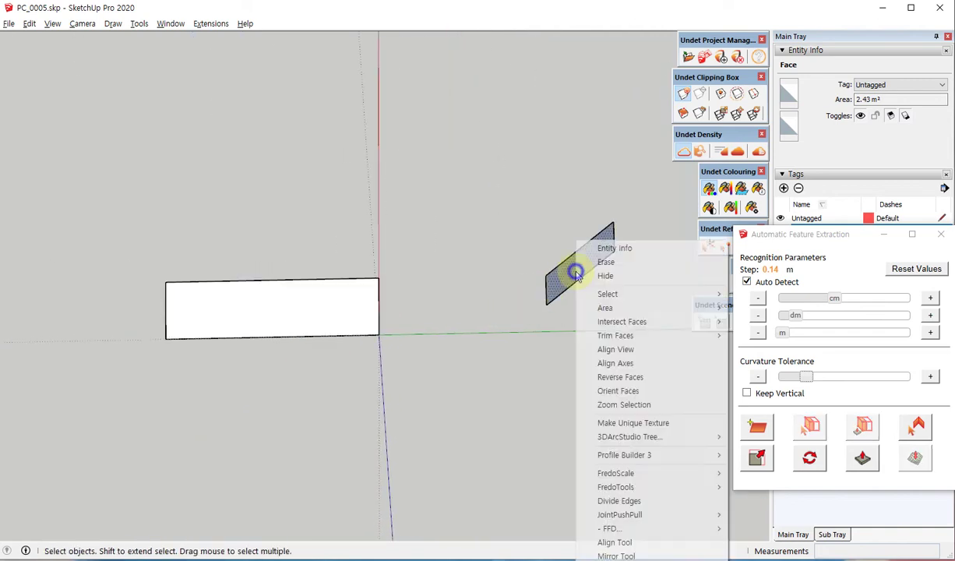
{"action": "left_click", "coordinate": [539, 288]}
{"action": "scroll", "coordinate": [345, 377], "scroll_direction": "down", "scroll_amount": 5}
{"action": "middle_click_drag", "start_coordinate": [204, 339], "coordinate": [335, 303]}
{"action": "scroll", "coordinate": [327, 304], "scroll_direction": "up", "scroll_amount": 3}
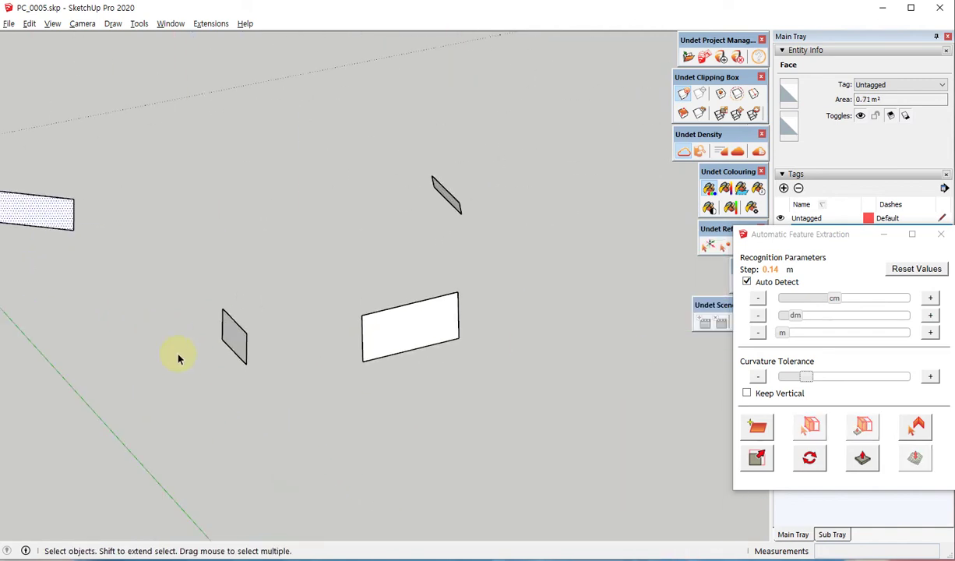
Step: Reverse the smallest face on the annex's side wall so its front side points outward
{"action": "middle_click_drag", "start_coordinate": [178, 358], "coordinate": [521, 339]}
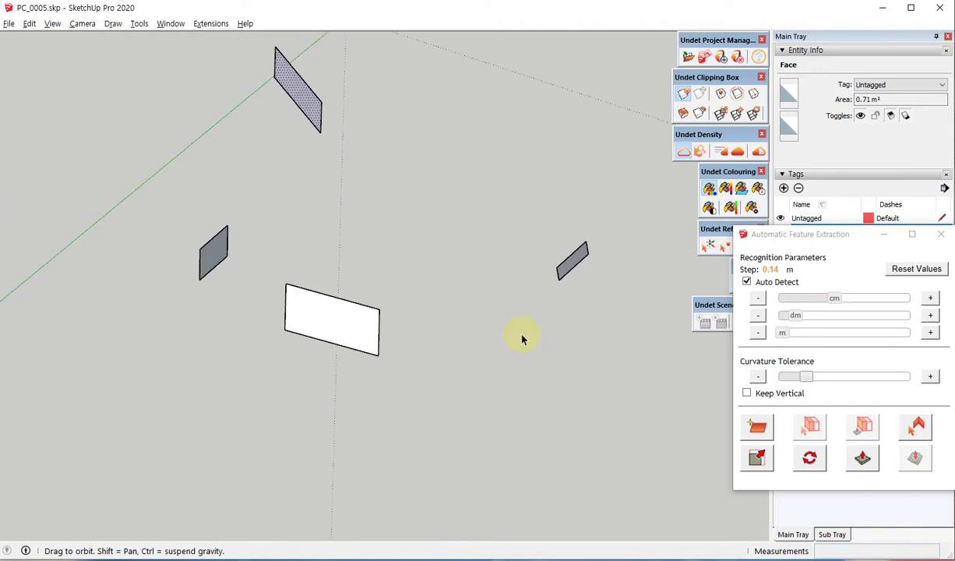
{"action": "scroll", "coordinate": [587, 276], "scroll_direction": "up", "scroll_amount": 6}
{"action": "right_click", "coordinate": [557, 253]}
{"action": "left_click", "coordinate": [523, 241]}
{"action": "scroll", "coordinate": [179, 269], "scroll_direction": "down", "scroll_amount": 13}
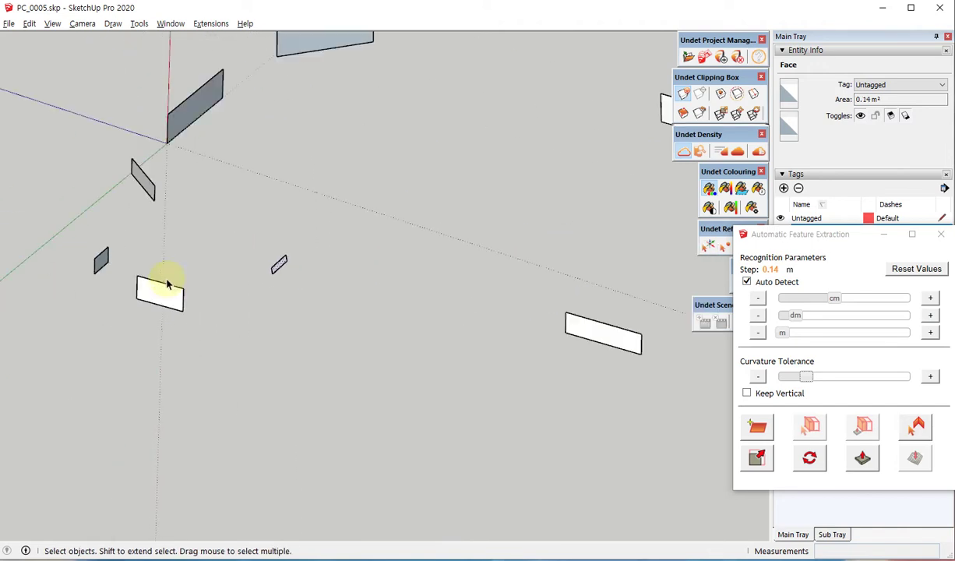
Step: Reverse the long strip face on the end wall opposite the angled corners so its front side points outward
{"action": "scroll", "coordinate": [167, 282], "scroll_direction": "down", "scroll_amount": 3}
{"action": "middle_click_drag", "start_coordinate": [411, 296], "coordinate": [513, 394]}
{"action": "scroll", "coordinate": [512, 374], "scroll_direction": "up", "scroll_amount": 5}
{"action": "left_click", "coordinate": [459, 349]}
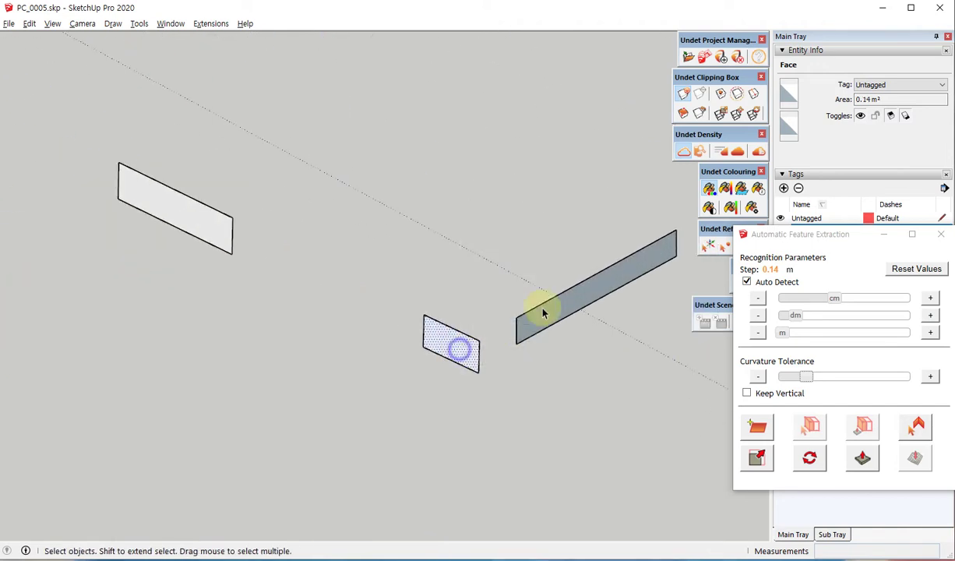
{"action": "right_click", "coordinate": [557, 300]}
{"action": "middle_click_drag", "start_coordinate": [557, 300], "coordinate": [429, 349]}
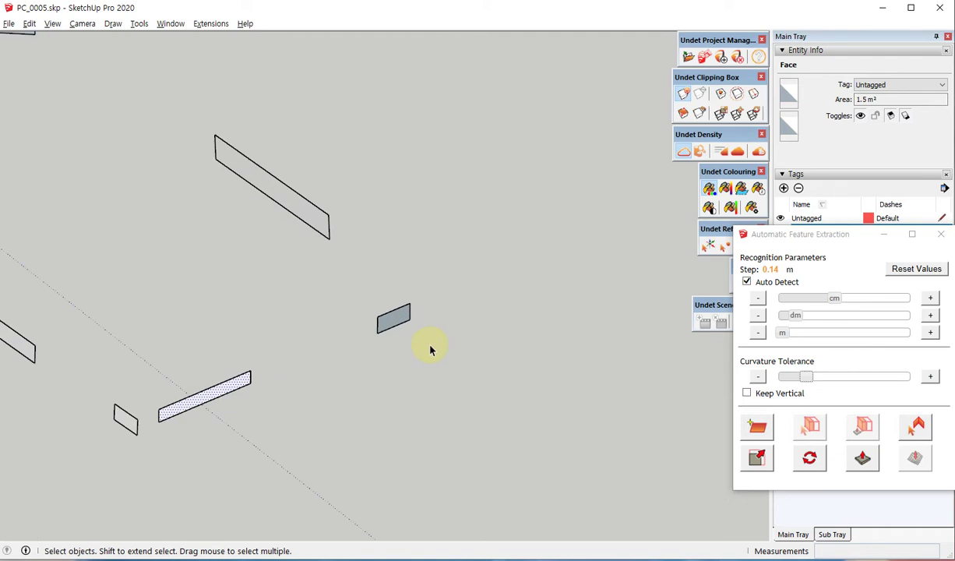
Step: Reverse the short remaining grey face on the same end wall so its front side points outward
{"action": "scroll", "coordinate": [429, 349], "scroll_direction": "up", "scroll_amount": 2}
{"action": "right_click", "coordinate": [372, 296]}
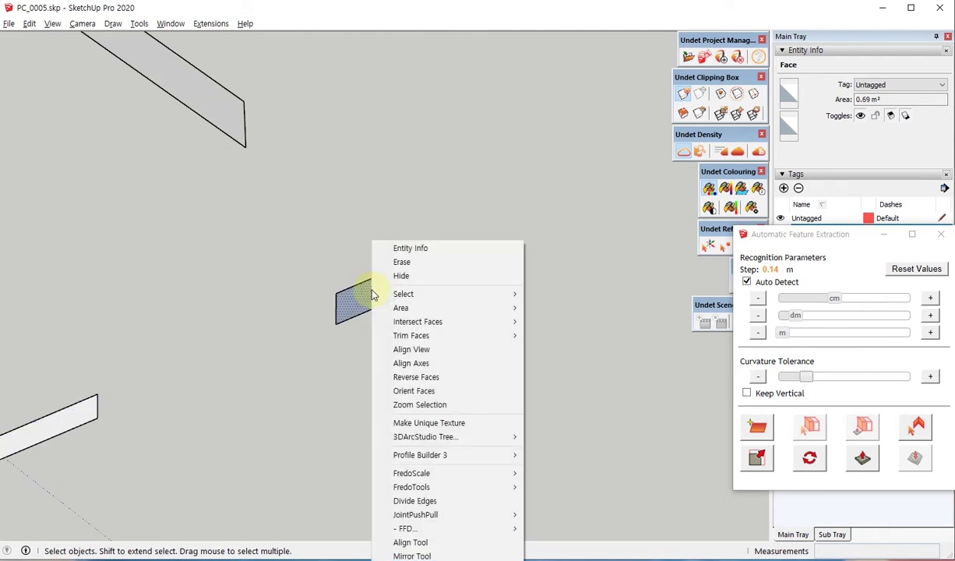
{"action": "left_click", "coordinate": [436, 379]}
{"action": "scroll", "coordinate": [518, 320], "scroll_direction": "down", "scroll_amount": 5}
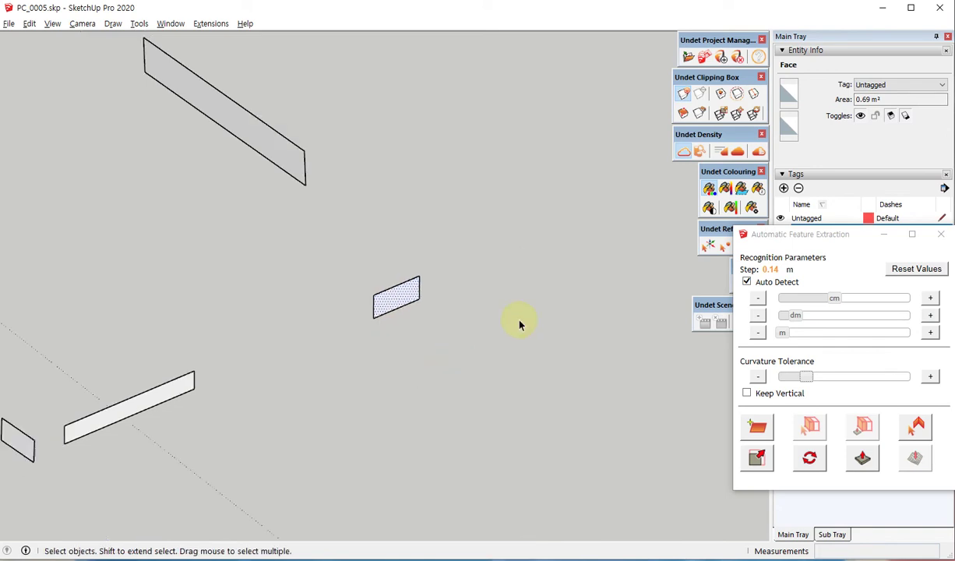
Step: Select the long 4.7 m² wall strip that runs off from the small reversed face
{"action": "middle_click_drag", "start_coordinate": [561, 332], "coordinate": [325, 349]}
{"action": "scroll", "coordinate": [417, 309], "scroll_direction": "up", "scroll_amount": 3}
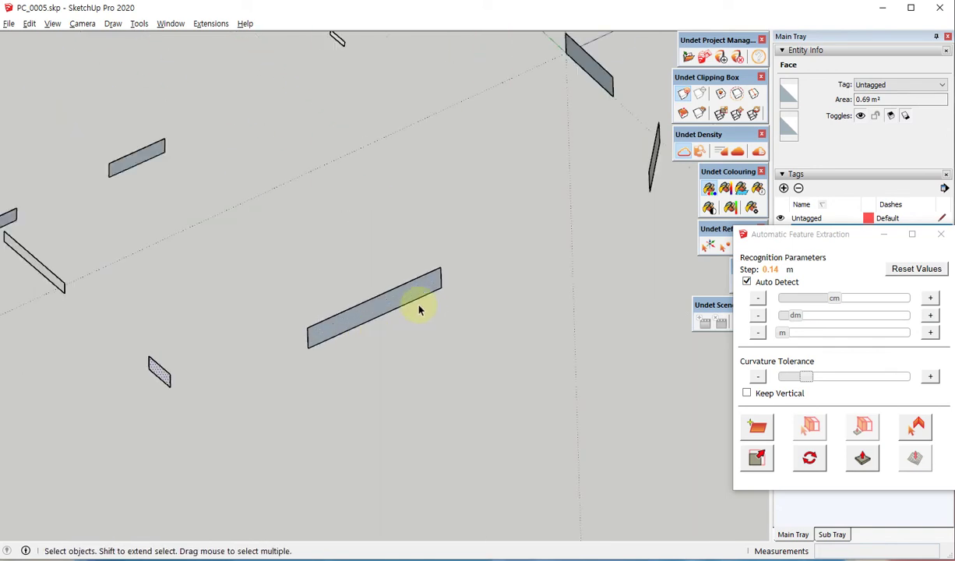
{"action": "left_click", "coordinate": [420, 279]}
{"action": "scroll", "coordinate": [433, 324], "scroll_direction": "down", "scroll_amount": 4}
{"action": "middle_click_drag", "start_coordinate": [433, 324], "coordinate": [495, 359]}
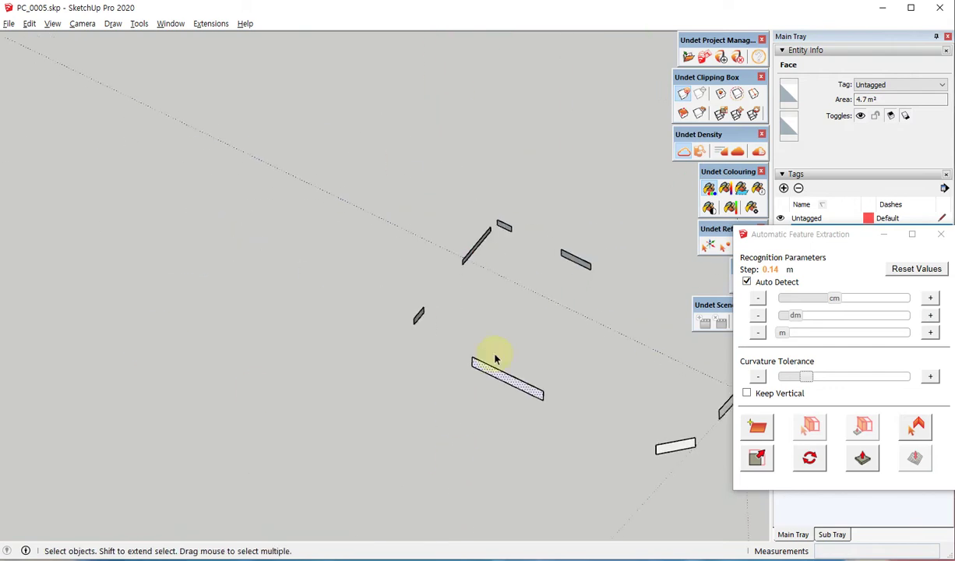
{"action": "scroll", "coordinate": [502, 373], "scroll_direction": "up", "scroll_amount": 2}
{"action": "middle_click_drag", "start_coordinate": [369, 373], "coordinate": [541, 328]}
{"action": "scroll", "coordinate": [471, 289], "scroll_direction": "up", "scroll_amount": 2}
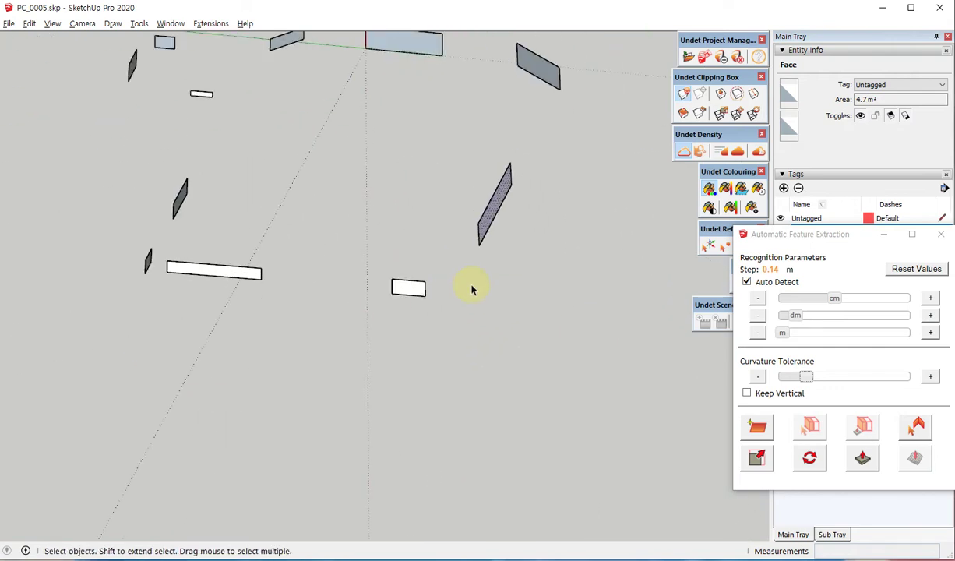
{"action": "middle_click_drag", "start_coordinate": [489, 226], "coordinate": [455, 296]}
{"action": "key", "text": "s"}
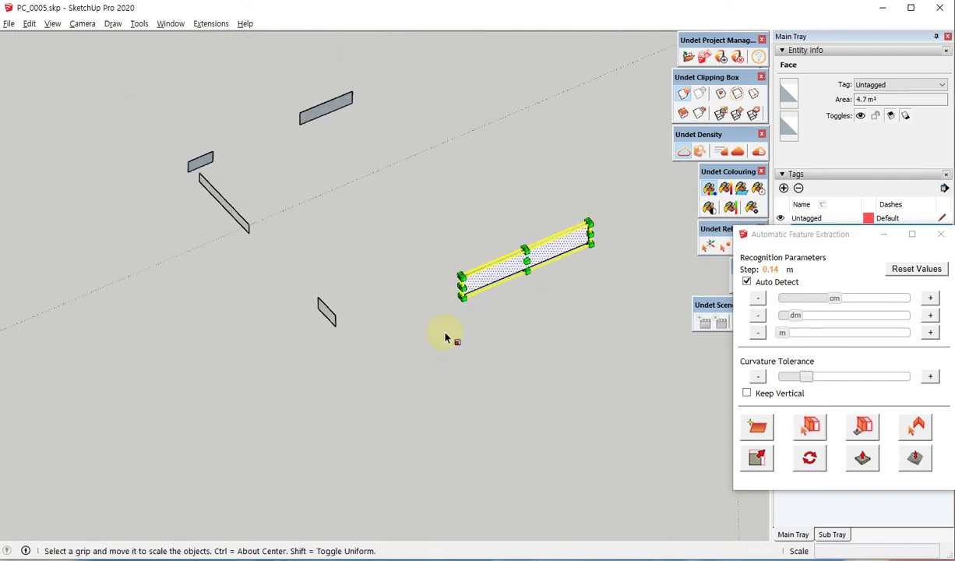
{"action": "scroll", "coordinate": [468, 304], "scroll_direction": "up", "scroll_amount": 4}
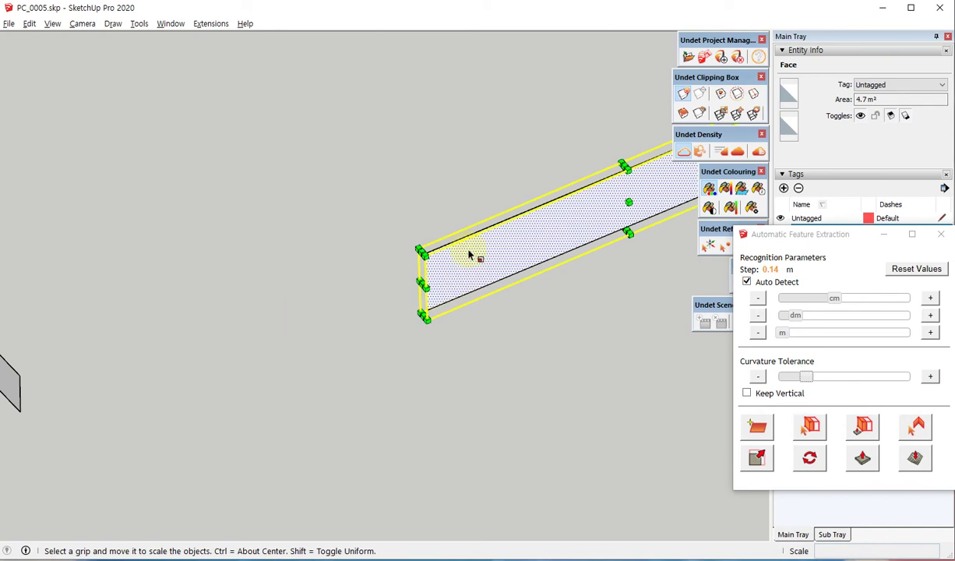
{"action": "scroll", "coordinate": [448, 288], "scroll_direction": "down", "scroll_amount": 3}
{"action": "scroll", "coordinate": [446, 295], "scroll_direction": "up", "scroll_amount": 3}
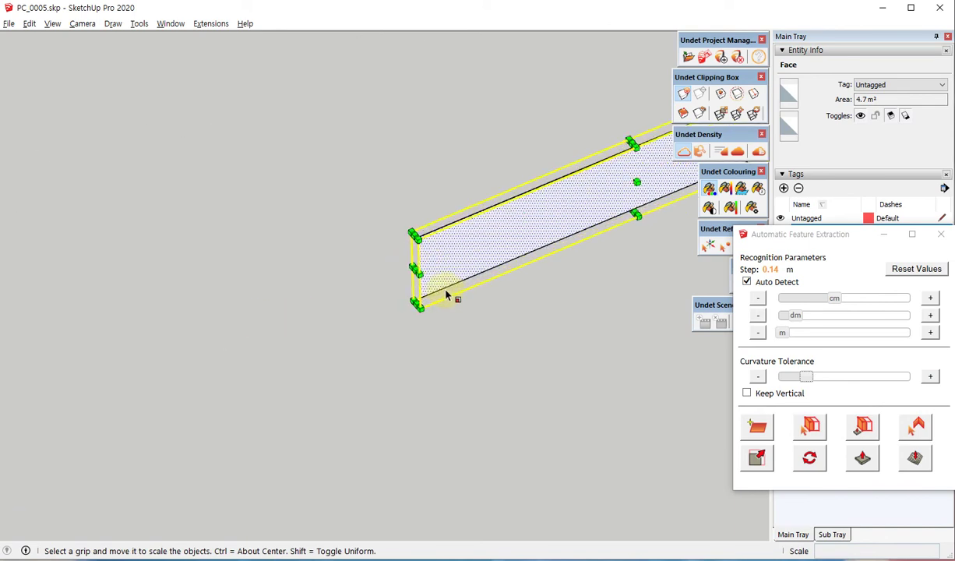
{"action": "scroll", "coordinate": [367, 296], "scroll_direction": "down", "scroll_amount": 3}
{"action": "key", "text": "space"}
Step: Align the drawing axes to the selected long wall face
{"action": "left_click", "coordinate": [405, 318]}
{"action": "scroll", "coordinate": [413, 296], "scroll_direction": "up", "scroll_amount": 2}
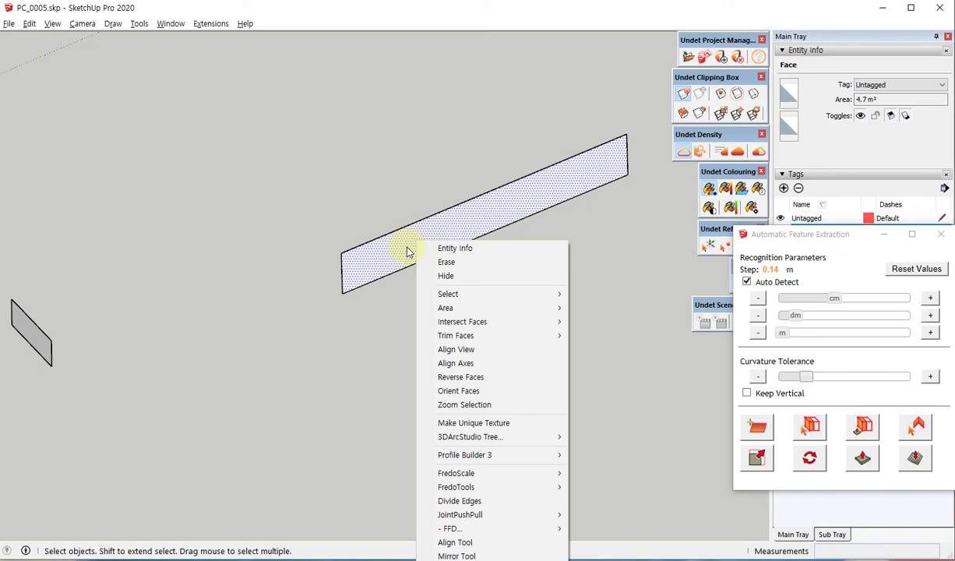
{"action": "left_click", "coordinate": [502, 373]}
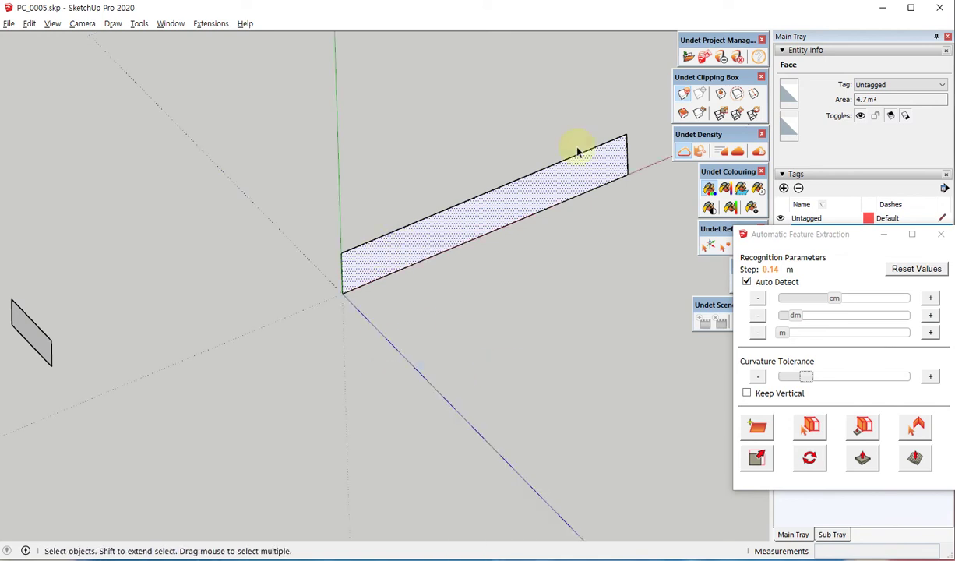
Step: Stretch the long wall face lengthwise by a factor of 2.21 at its origin end, and extend its opposite end outward
{"action": "scroll", "coordinate": [311, 390], "scroll_direction": "down", "scroll_amount": 3}
{"action": "middle_click_drag", "start_coordinate": [385, 308], "coordinate": [362, 309]}
{"action": "scroll", "coordinate": [303, 371], "scroll_direction": "up", "scroll_amount": 3}
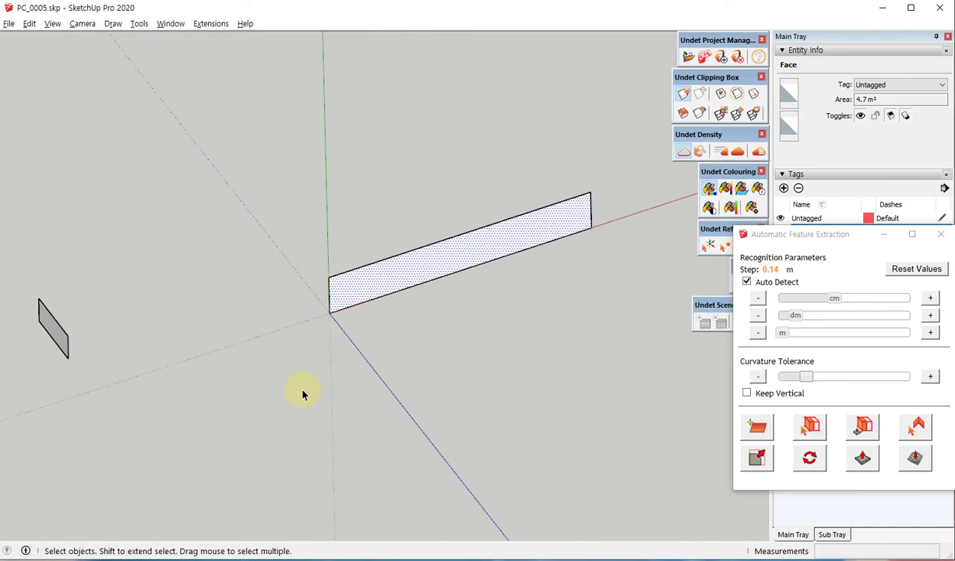
{"action": "key", "text": "s"}
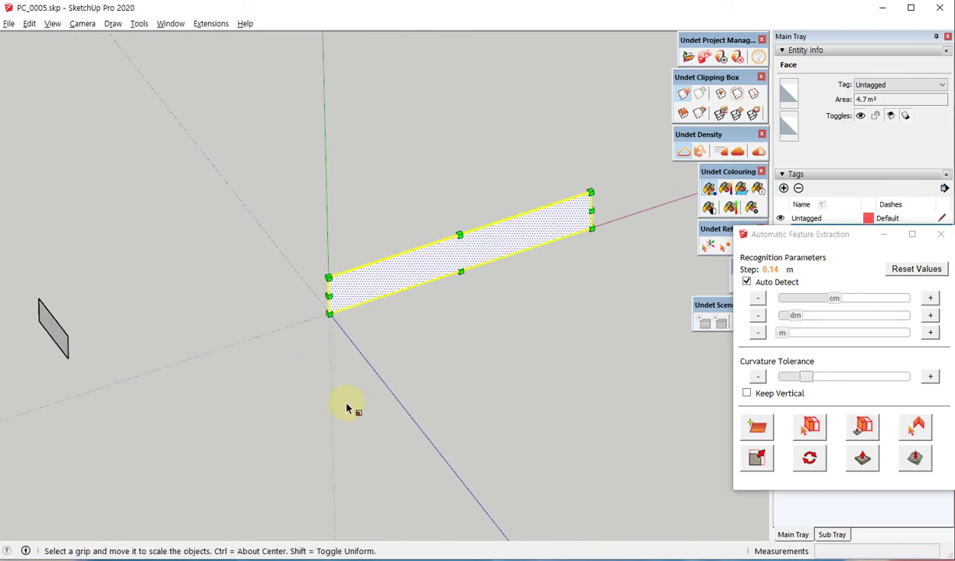
{"action": "left_click", "coordinate": [332, 295]}
{"action": "scroll", "coordinate": [332, 294], "scroll_direction": "down", "scroll_amount": 3}
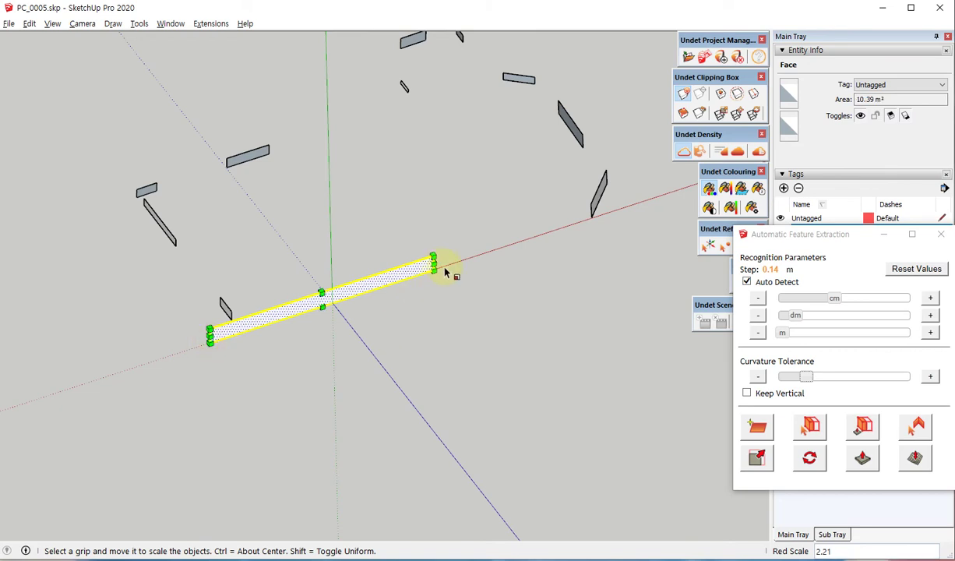
{"action": "left_click_drag", "start_coordinate": [433, 263], "coordinate": [582, 234]}
{"action": "left_click", "coordinate": [599, 230]}
Step: Align the axes to the 2.3 m² face meeting the stretched wall's end and lengthen it past that wall
{"action": "middle_click_drag", "start_coordinate": [425, 247], "coordinate": [509, 413]}
{"action": "key", "text": "space"}
{"action": "scroll", "coordinate": [487, 327], "scroll_direction": "up", "scroll_amount": 6}
{"action": "left_click", "coordinate": [470, 282]}
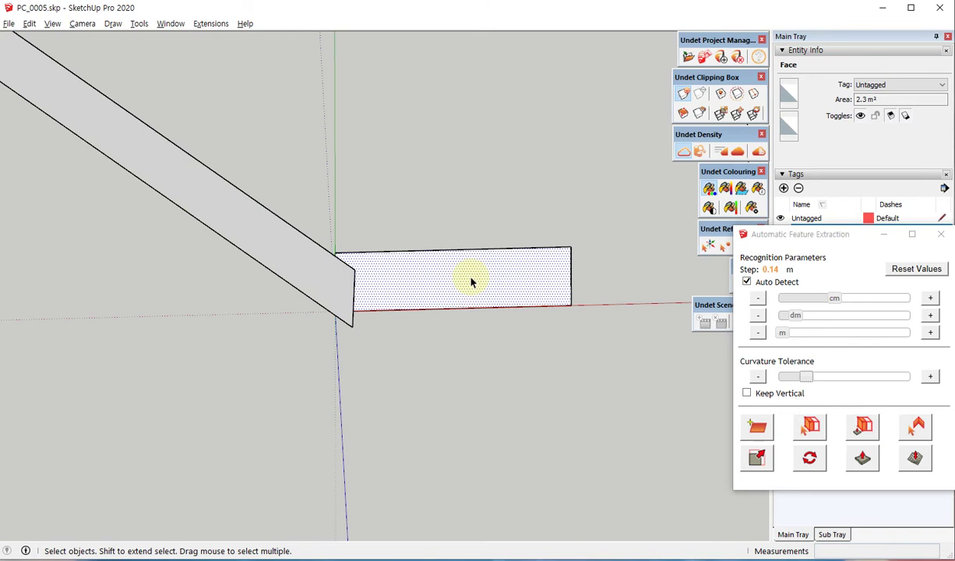
{"action": "right_click", "coordinate": [467, 270]}
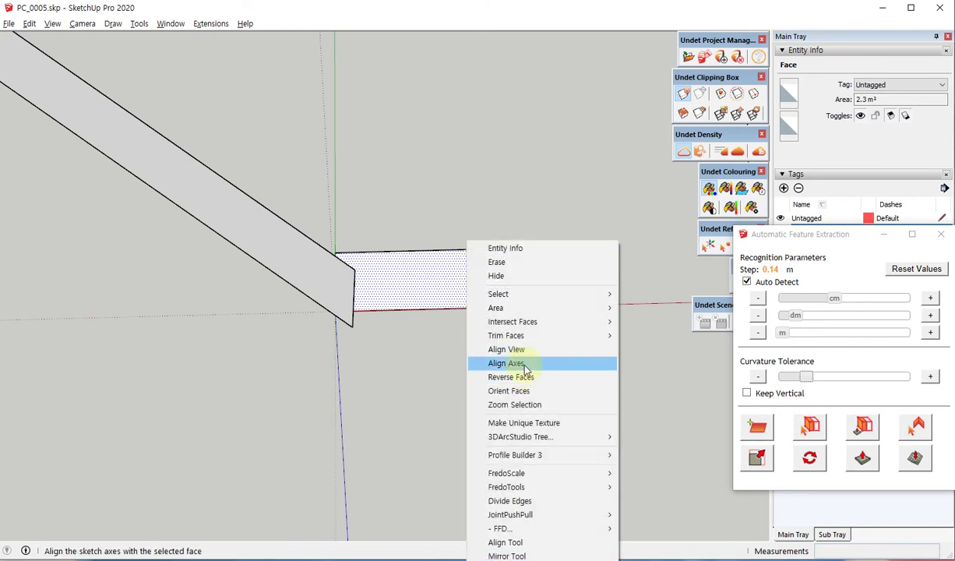
{"action": "left_click", "coordinate": [406, 278]}
{"action": "key", "text": "s"}
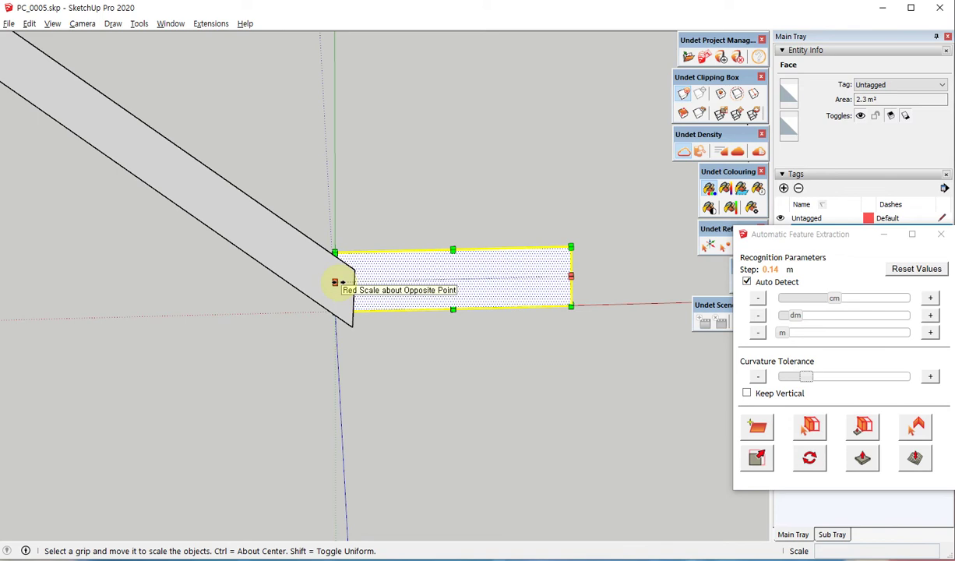
{"action": "left_click_drag", "start_coordinate": [335, 282], "coordinate": [302, 287]}
{"action": "scroll", "coordinate": [197, 343], "scroll_direction": "down", "scroll_amount": 5}
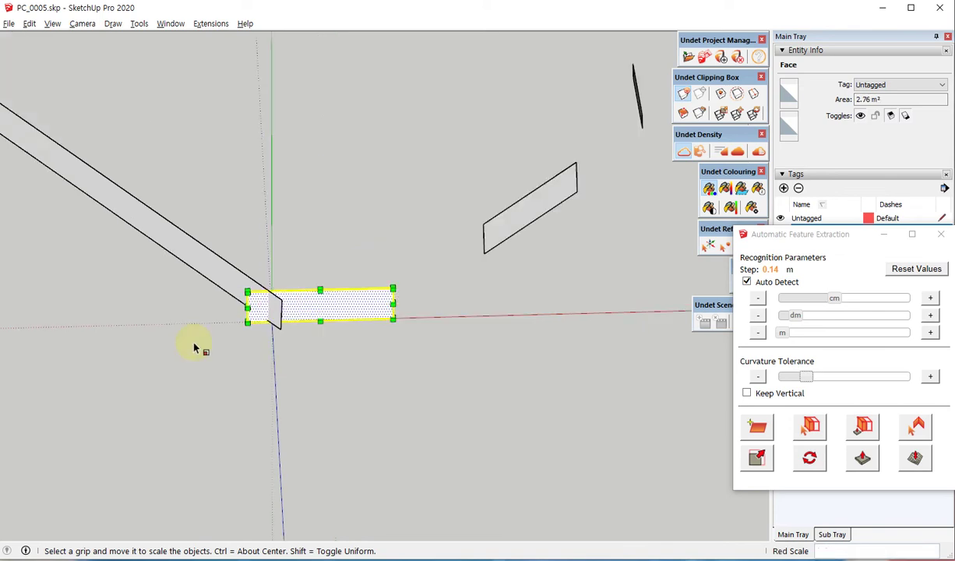
Step: Align the axes to the adjacent 2.43 m² face, scale it 2.23 along red past the previous face, and lengthen its other end
{"action": "middle_click_drag", "start_coordinate": [250, 362], "coordinate": [143, 263]}
{"action": "scroll", "coordinate": [363, 262], "scroll_direction": "up", "scroll_amount": 5}
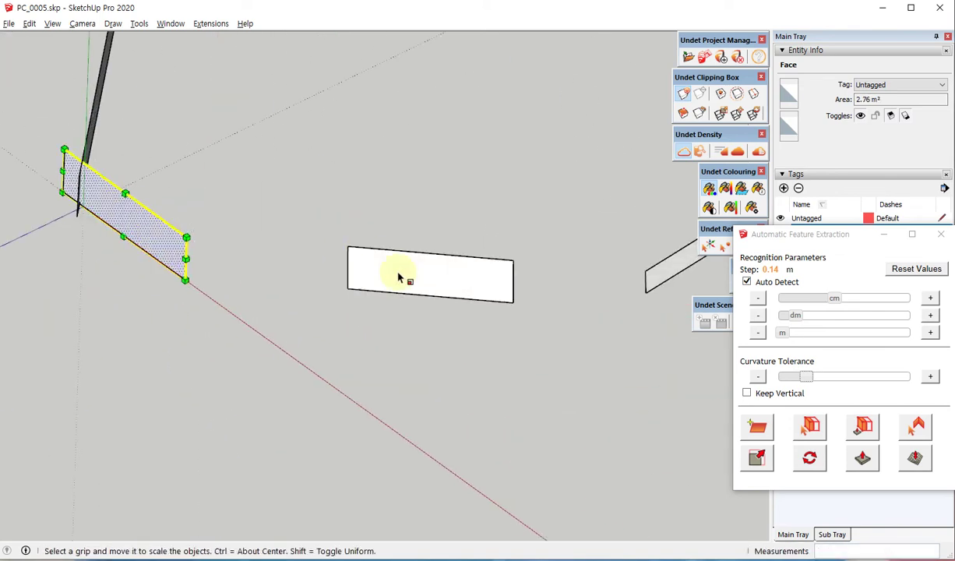
{"action": "key", "text": "space"}
{"action": "right_click", "coordinate": [421, 277]}
{"action": "left_click", "coordinate": [460, 362]}
{"action": "key", "text": "s"}
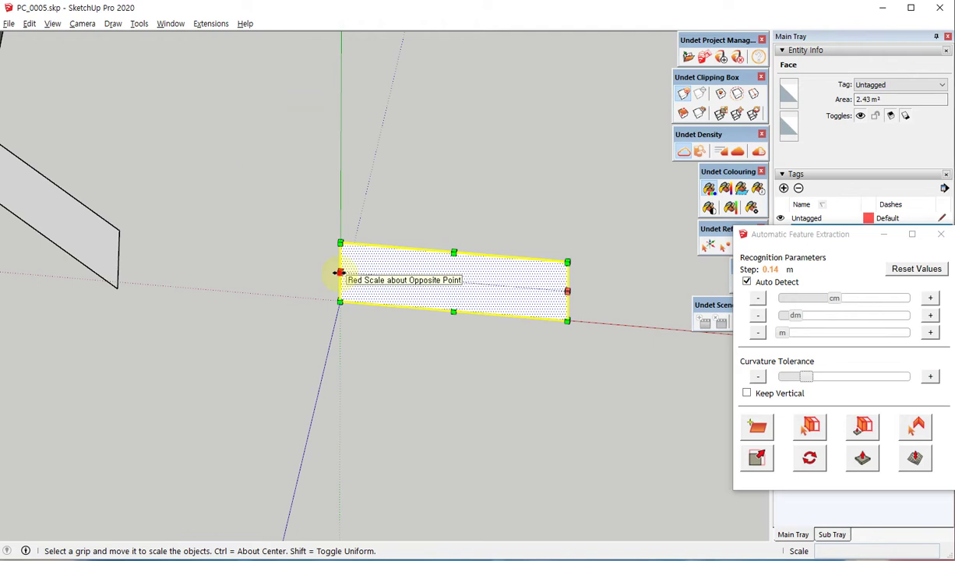
{"action": "scroll", "coordinate": [340, 274], "scroll_direction": "down", "scroll_amount": 3}
{"action": "left_click_drag", "start_coordinate": [340, 274], "coordinate": [187, 294]}
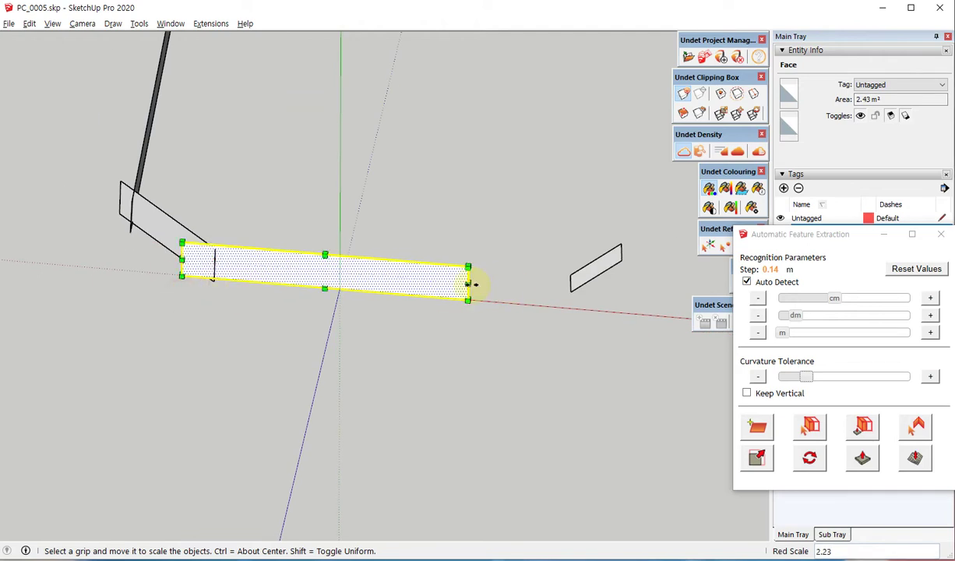
{"action": "left_click_drag", "start_coordinate": [467, 281], "coordinate": [604, 306]}
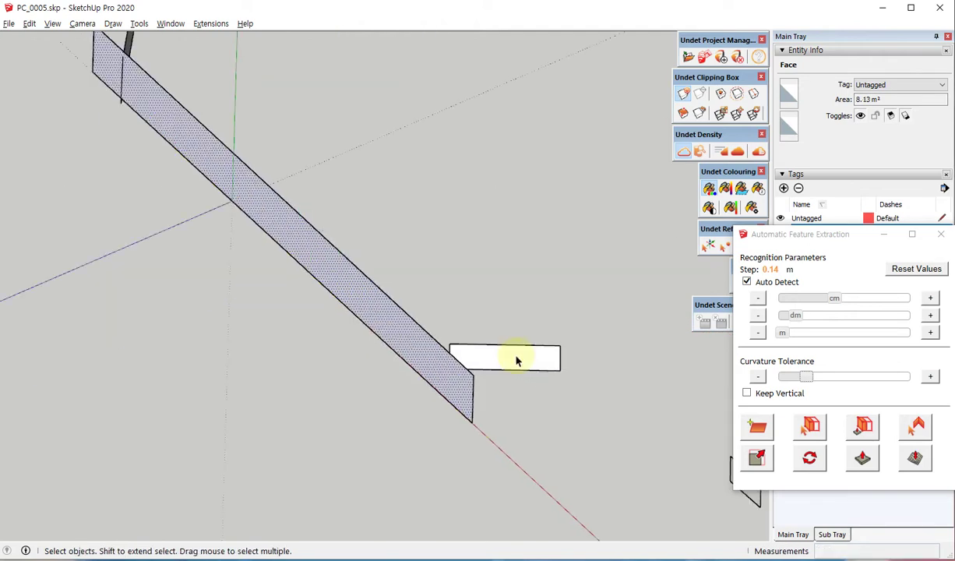
Step: Align the axes to the short face at the far end of the long wall and extend it past that wall
{"action": "scroll", "coordinate": [516, 360], "scroll_direction": "up", "scroll_amount": 1}
{"action": "left_click", "coordinate": [492, 362]}
{"action": "key", "text": "a"}
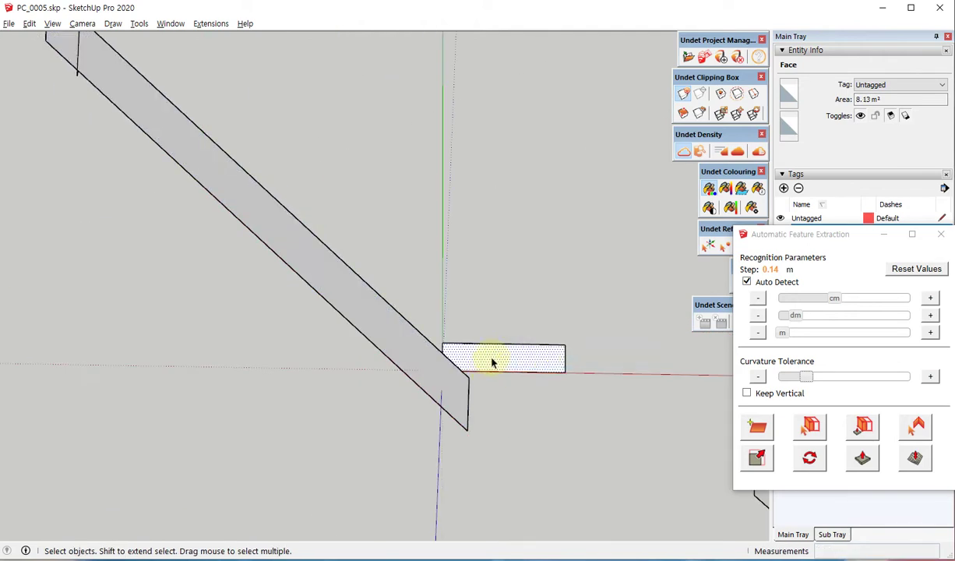
{"action": "key", "text": "s"}
{"action": "left_click_drag", "start_coordinate": [439, 356], "coordinate": [468, 341]}
{"action": "scroll", "coordinate": [344, 358], "scroll_direction": "down", "scroll_amount": 5}
Step: Scale the neighbouring 0.33 m² face by 6.50 along red to cross the previous face, and extend its other end
{"action": "middle_click_drag", "start_coordinate": [483, 341], "coordinate": [575, 356]}
{"action": "scroll", "coordinate": [576, 356], "scroll_direction": "up", "scroll_amount": 4}
{"action": "left_click", "coordinate": [576, 356]}
{"action": "scroll", "coordinate": [533, 350], "scroll_direction": "down", "scroll_amount": 3}
{"action": "left_click_drag", "start_coordinate": [534, 349], "coordinate": [287, 249]}
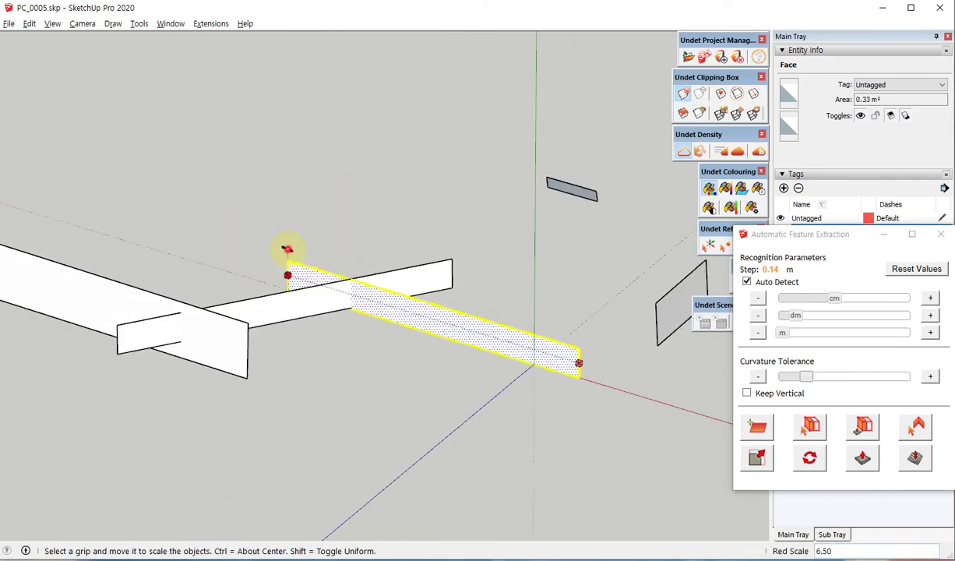
{"action": "left_click_drag", "start_coordinate": [578, 362], "coordinate": [660, 392]}
Step: Stretch the 0.92 m² side face along its length at both ends so it crosses the adjoining wall face
{"action": "middle_click_drag", "start_coordinate": [489, 383], "coordinate": [194, 250]}
{"action": "scroll", "coordinate": [284, 262], "scroll_direction": "up", "scroll_amount": 4}
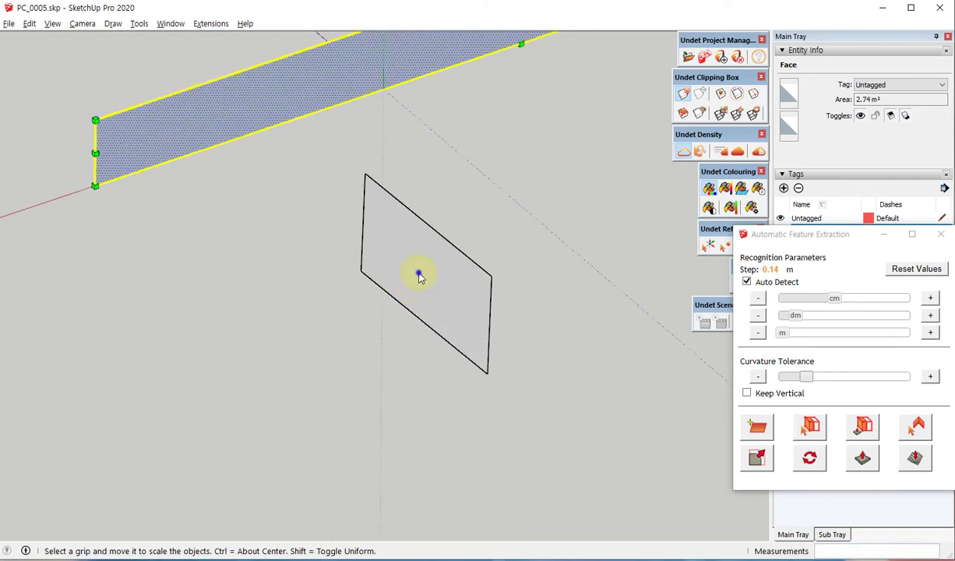
{"action": "scroll", "coordinate": [420, 308], "scroll_direction": "down", "scroll_amount": 2}
{"action": "left_click", "coordinate": [399, 281]}
{"action": "left_click_drag", "start_coordinate": [388, 252], "coordinate": [258, 360]}
{"action": "scroll", "coordinate": [185, 228], "scroll_direction": "down", "scroll_amount": 4}
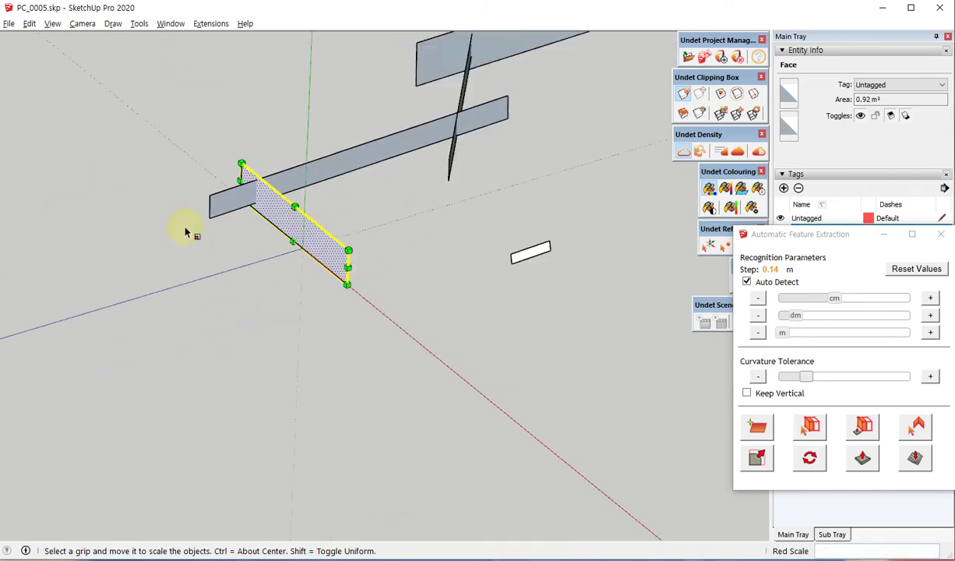
{"action": "middle_click_drag", "start_coordinate": [185, 228], "coordinate": [291, 282]}
{"action": "left_click_drag", "start_coordinate": [292, 282], "coordinate": [332, 310]}
Step: Align the axes to the small 0.14 m² face beyond the last stretched wall and ready it for scaling
{"action": "middle_click_drag", "start_coordinate": [303, 264], "coordinate": [490, 256]}
{"action": "scroll", "coordinate": [494, 253], "scroll_direction": "up", "scroll_amount": 4}
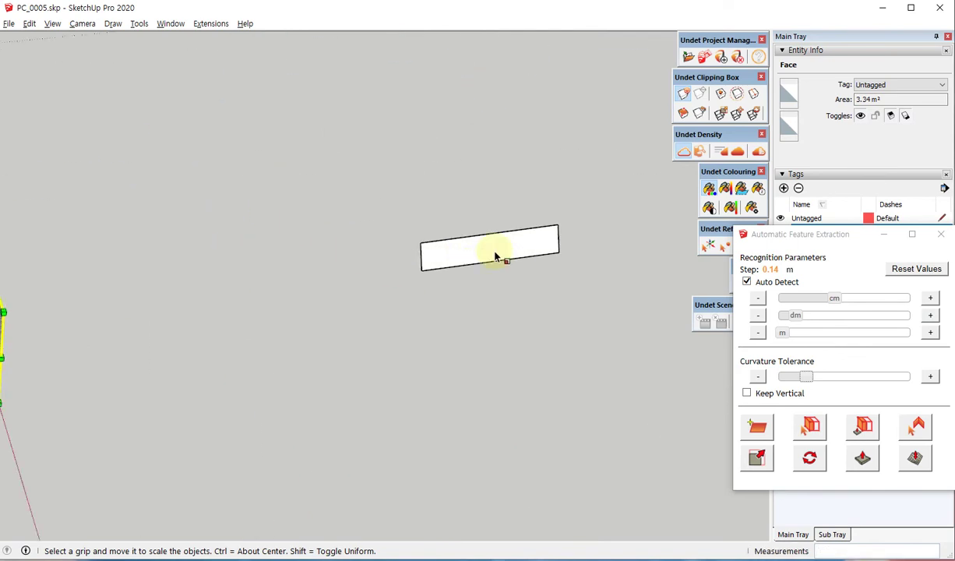
{"action": "left_click", "coordinate": [494, 254]}
{"action": "scroll", "coordinate": [405, 306], "scroll_direction": "down", "scroll_amount": 3}
{"action": "scroll", "coordinate": [394, 317], "scroll_direction": "down", "scroll_amount": 3}
{"action": "middle_click_drag", "start_coordinate": [341, 384], "coordinate": [682, 245]}
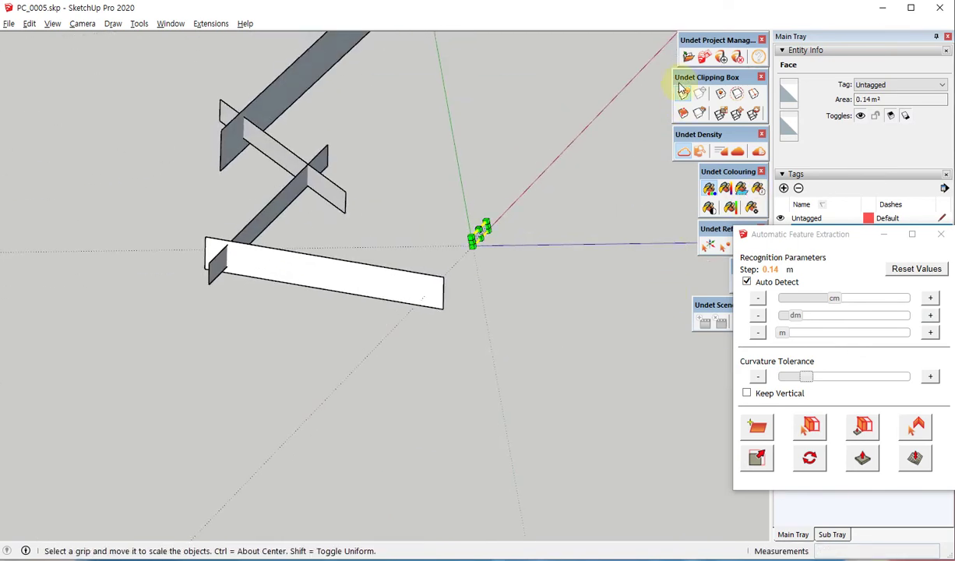
Step: Show the point cloud around the small 0.14 m² face and delete that face with its edges
{"action": "left_click", "coordinate": [683, 151]}
{"action": "scroll", "coordinate": [471, 300], "scroll_direction": "up", "scroll_amount": 8}
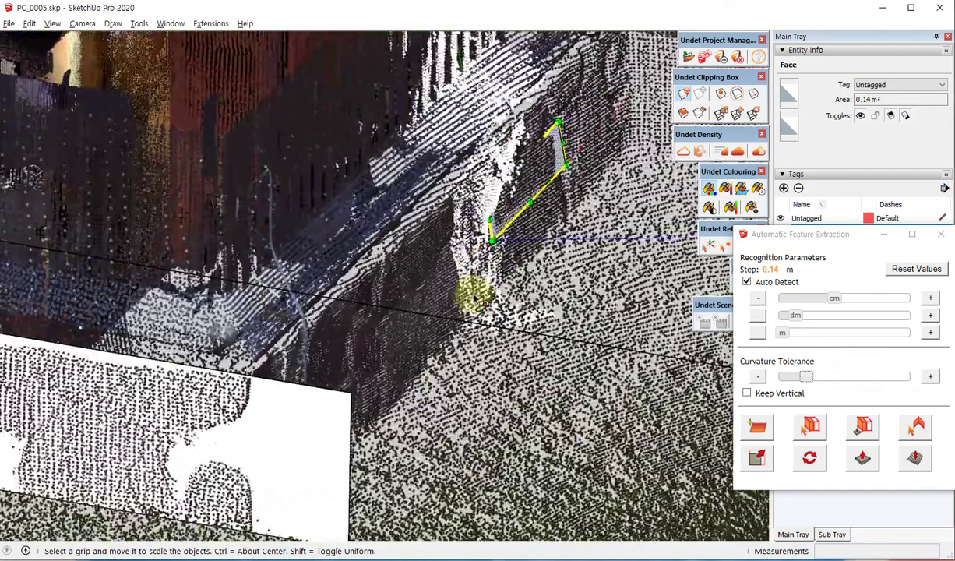
{"action": "middle_click_drag", "start_coordinate": [474, 298], "coordinate": [390, 315]}
{"action": "key", "text": "s"}
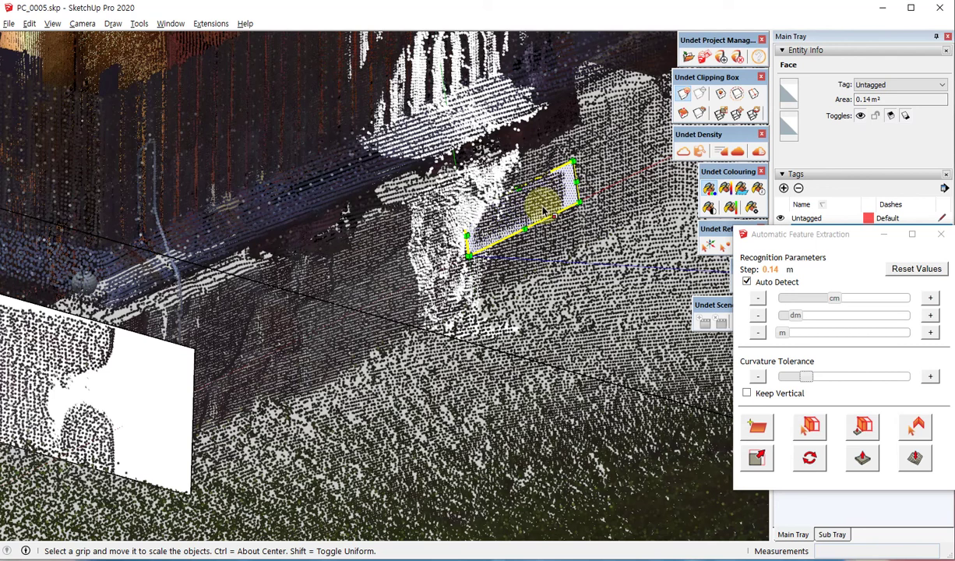
{"action": "middle_click_drag", "start_coordinate": [542, 208], "coordinate": [542, 204]}
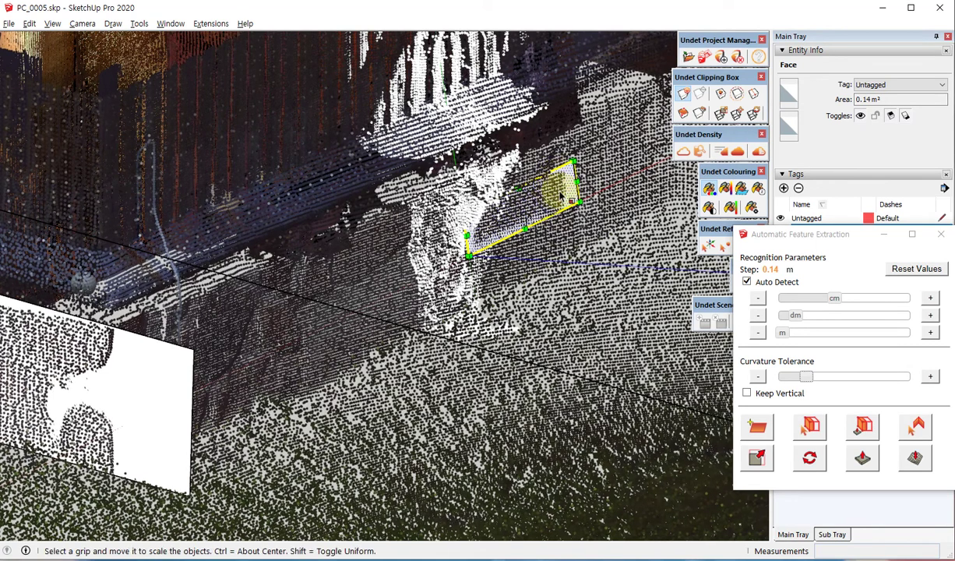
{"action": "key", "text": "space"}
{"action": "double_click", "coordinate": [561, 193]}
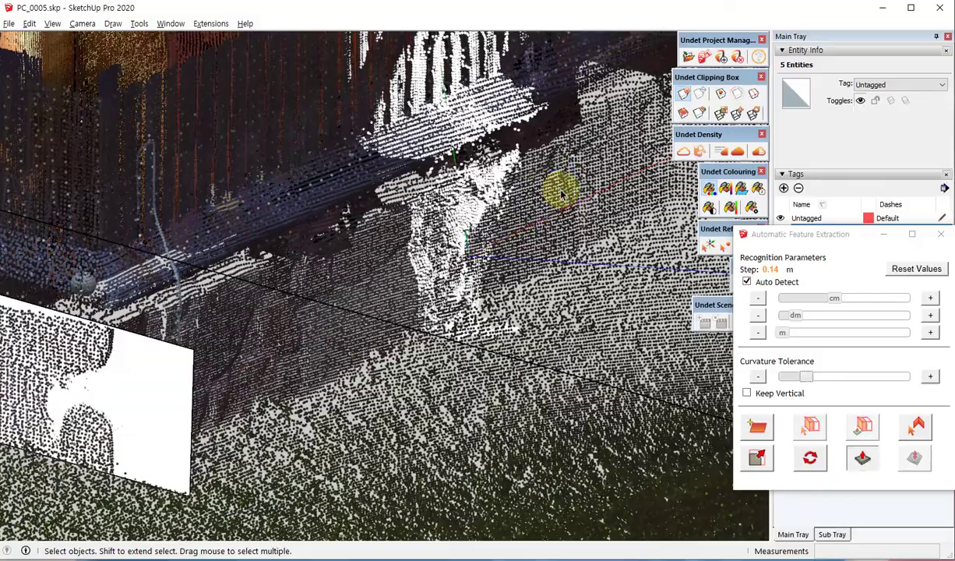
{"action": "key", "text": "Delete"}
Step: Extract a new planar face from the point cloud on the base wall between the long white face and the corner
{"action": "left_click", "coordinate": [756, 425]}
{"action": "middle_click_drag", "start_coordinate": [356, 362], "coordinate": [342, 303]}
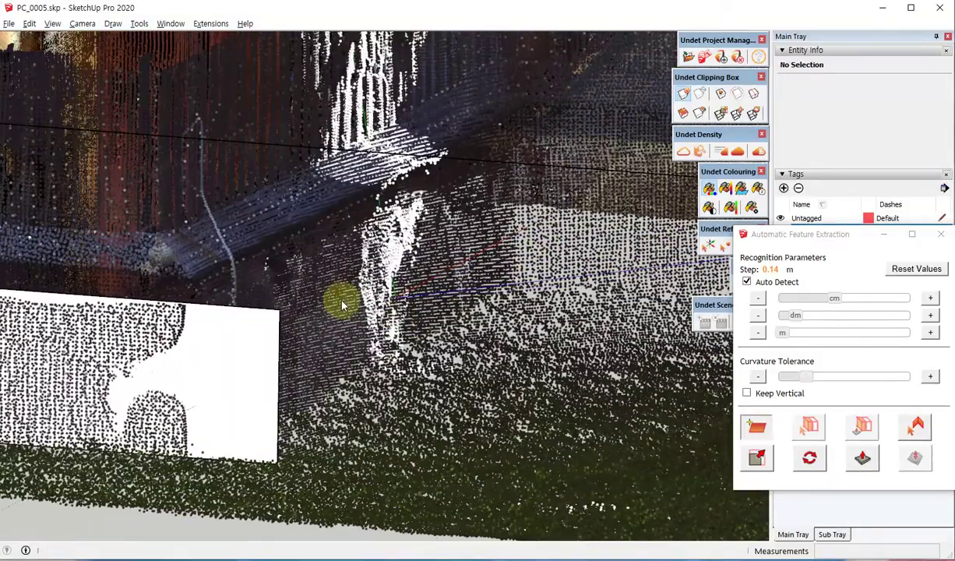
{"action": "left_click", "coordinate": [340, 301]}
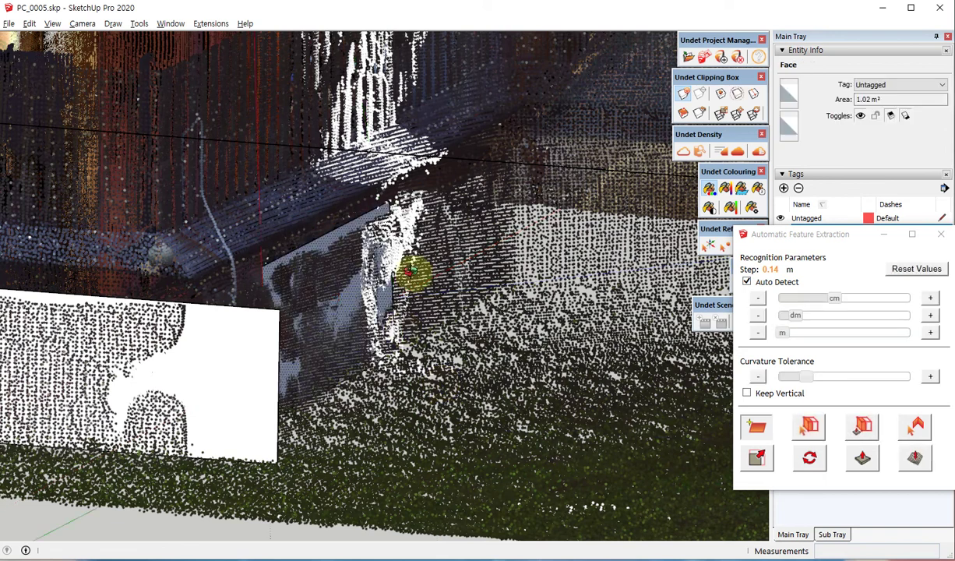
Step: With the point cloud hidden, align the axes to the newly extracted face and extend its near end past the long white face
{"action": "middle_click_drag", "start_coordinate": [406, 272], "coordinate": [465, 292]}
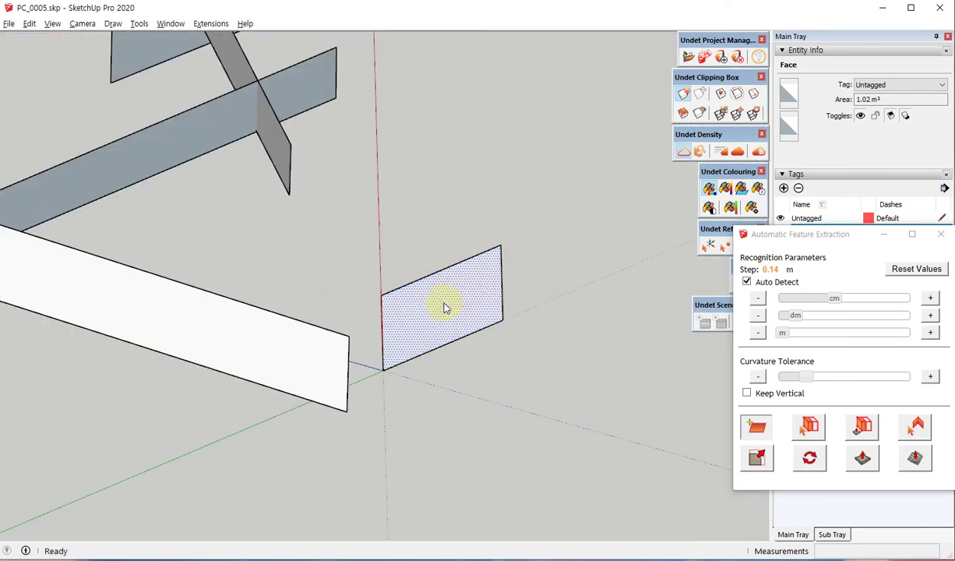
{"action": "right_click", "coordinate": [443, 304]}
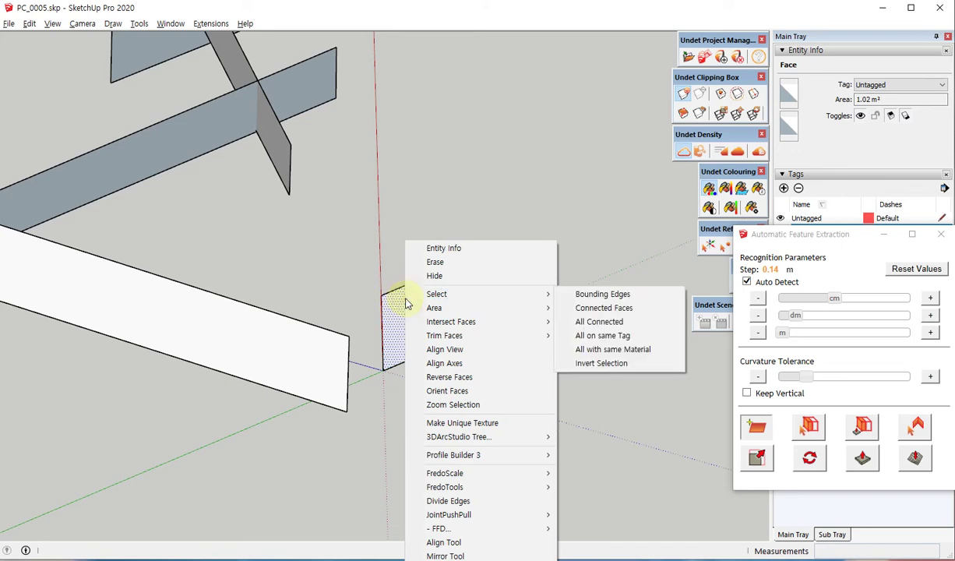
{"action": "left_click", "coordinate": [389, 312]}
{"action": "key", "text": "s"}
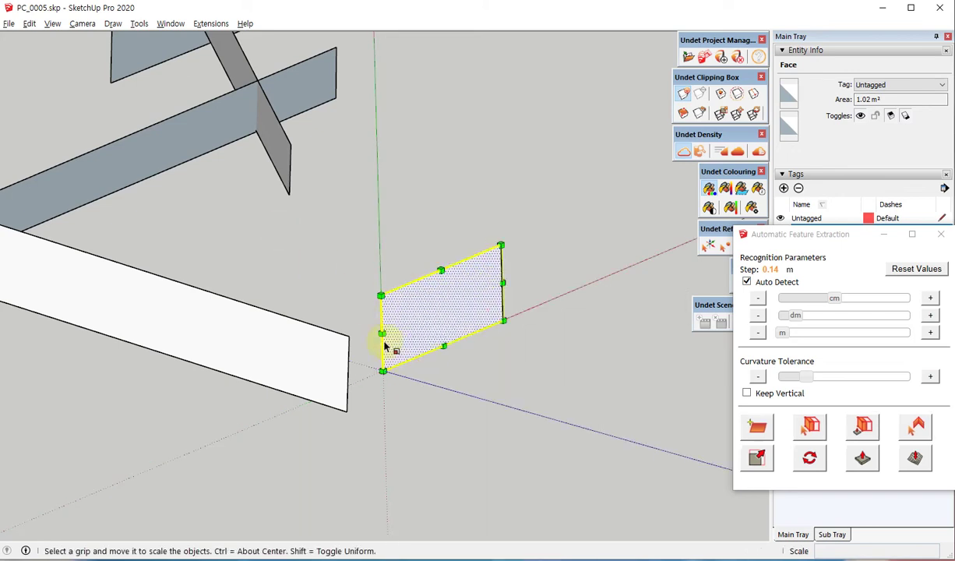
{"action": "left_click_drag", "start_coordinate": [383, 332], "coordinate": [255, 418]}
{"action": "scroll", "coordinate": [209, 384], "scroll_direction": "down", "scroll_amount": 5}
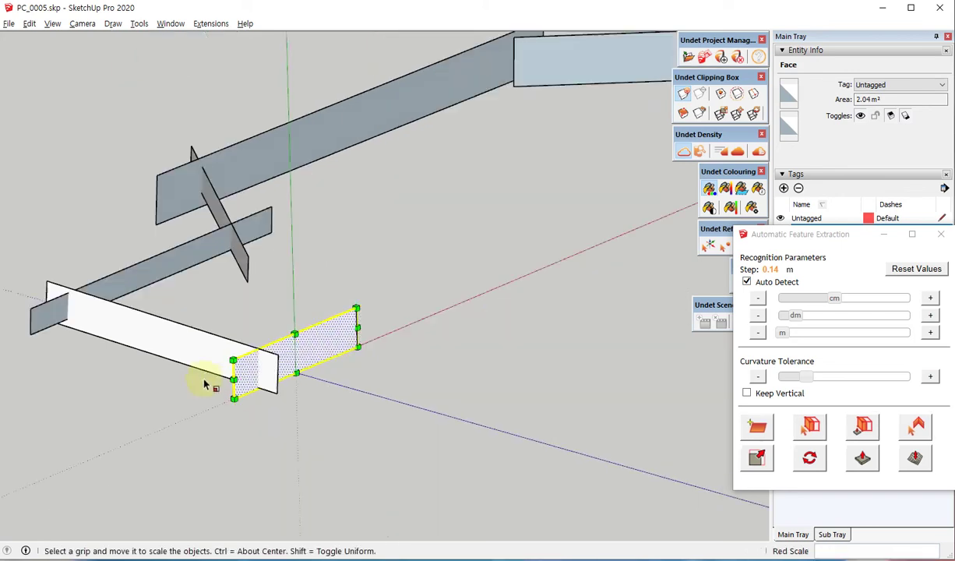
Step: Extend the far end of the selected 2.04 m² face along the red axis to a scale of about 1.50
{"action": "middle_click_drag", "start_coordinate": [358, 372], "coordinate": [327, 418]}
{"action": "left_click_drag", "start_coordinate": [317, 396], "coordinate": [350, 368]}
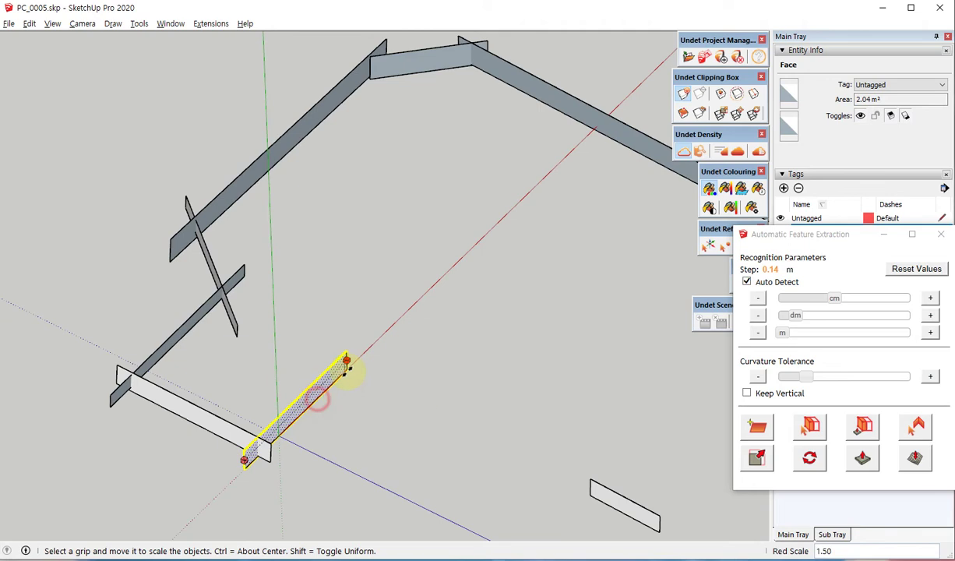
{"action": "middle_click_drag", "start_coordinate": [542, 425], "coordinate": [362, 299], "text": "shift"}
{"action": "key", "text": "space"}
Step: Align the axes to the isolated 3.18 m² face and stretch its near end past the previously extended wall face
{"action": "scroll", "coordinate": [428, 411], "scroll_direction": "up", "scroll_amount": 5}
{"action": "right_click", "coordinate": [488, 333]}
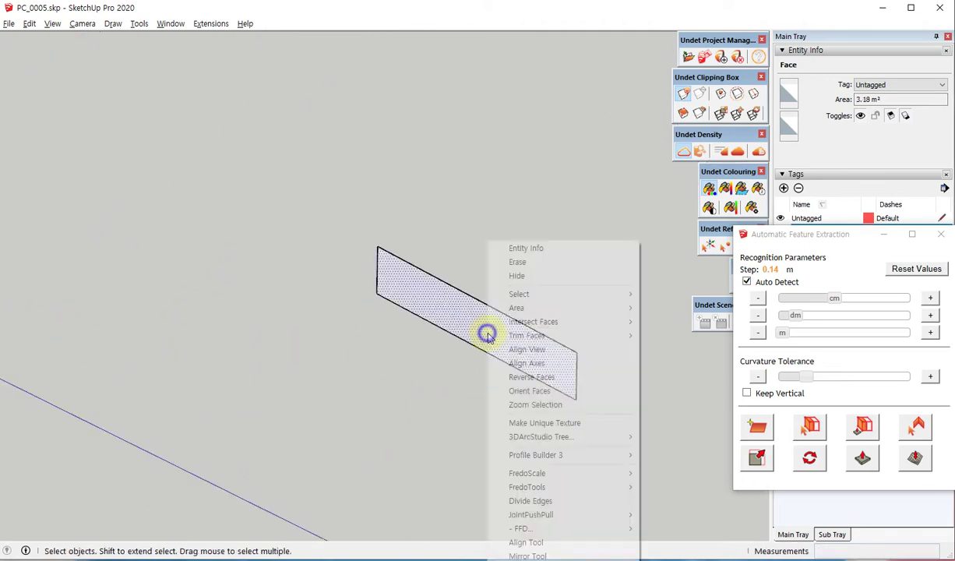
{"action": "left_click", "coordinate": [528, 362]}
{"action": "scroll", "coordinate": [542, 462], "scroll_direction": "down", "scroll_amount": 3}
{"action": "scroll", "coordinate": [529, 444], "scroll_direction": "down", "scroll_amount": 3}
{"action": "key", "text": "s"}
{"action": "left_click_drag", "start_coordinate": [490, 402], "coordinate": [265, 308]}
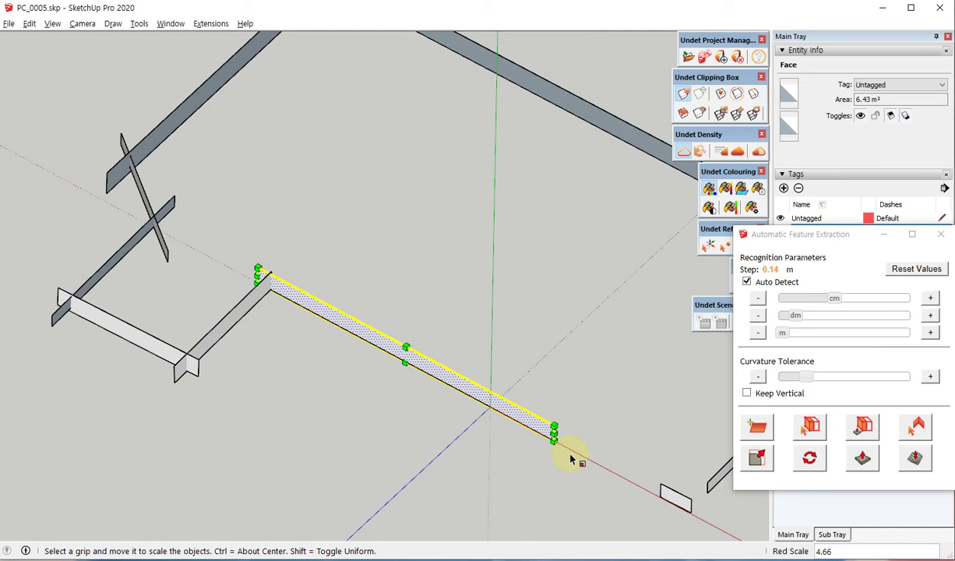
Step: With the point cloud shown, extend the long face's far end along the base wall at scale 1.25, and hide the cloud again
{"action": "middle_click_drag", "start_coordinate": [570, 459], "coordinate": [429, 311]}
{"action": "scroll", "coordinate": [428, 312], "scroll_direction": "up", "scroll_amount": 3}
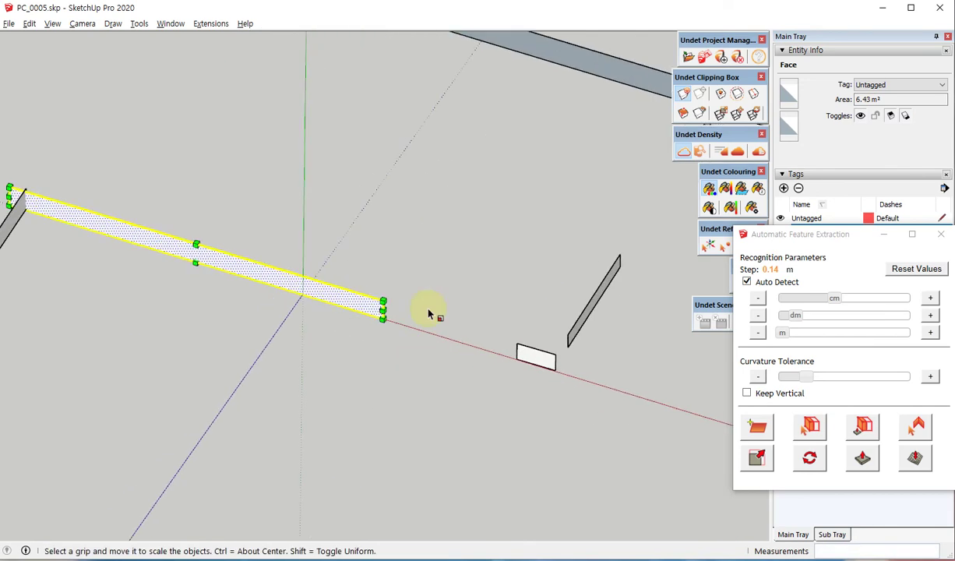
{"action": "left_click", "coordinate": [682, 151]}
{"action": "middle_click_drag", "start_coordinate": [501, 324], "coordinate": [324, 324]}
{"action": "left_click_drag", "start_coordinate": [324, 323], "coordinate": [524, 377]}
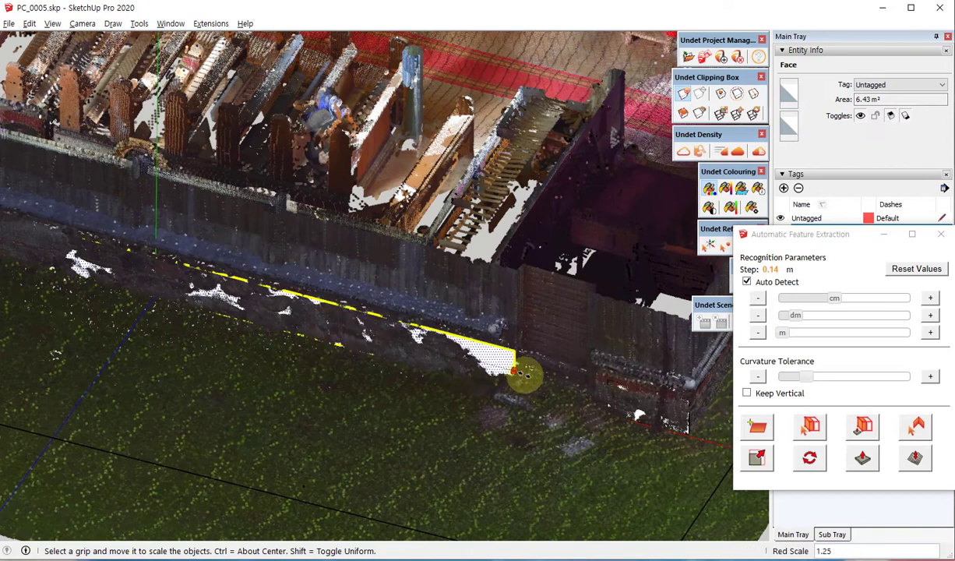
{"action": "middle_click_drag", "start_coordinate": [360, 331], "coordinate": [441, 358]}
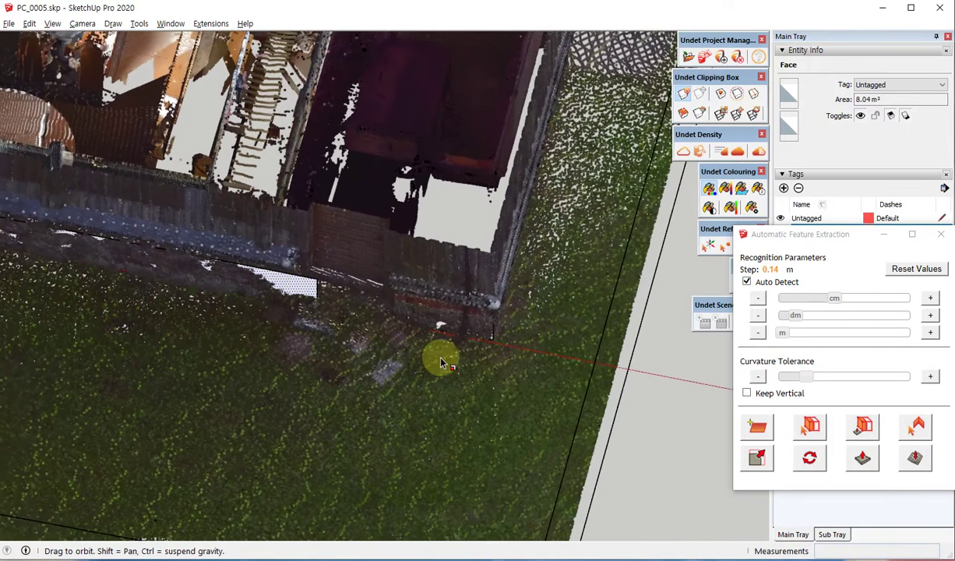
{"action": "key", "text": "space"}
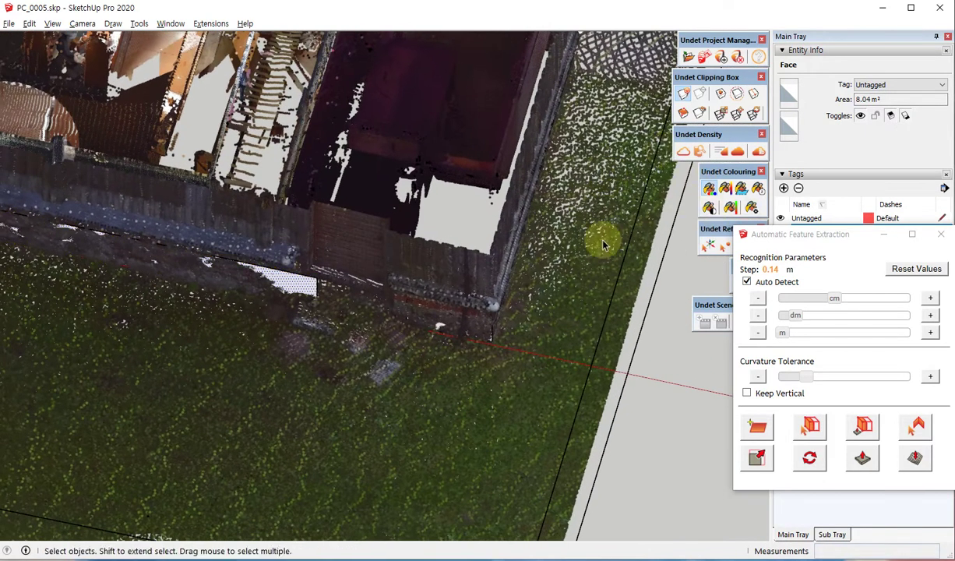
{"action": "left_click", "coordinate": [682, 151]}
Step: Align the axes to the short 0.58 m² face beyond the long wall and extend its outer end towards the corner
{"action": "middle_click_drag", "start_coordinate": [404, 308], "coordinate": [446, 324]}
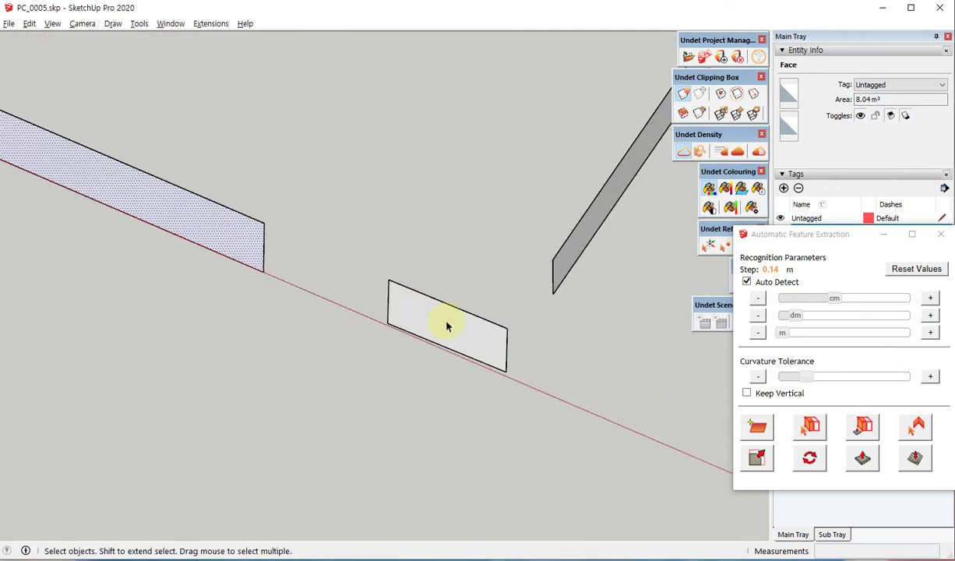
{"action": "left_click", "coordinate": [446, 324]}
{"action": "key", "text": "s"}
{"action": "key", "text": "space"}
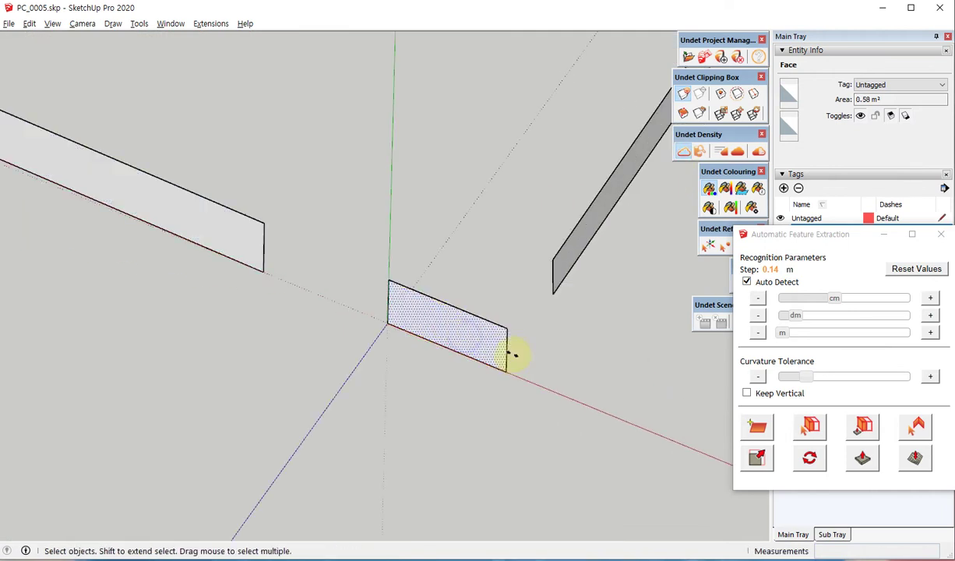
{"action": "key", "text": "s"}
{"action": "left_click_drag", "start_coordinate": [507, 347], "coordinate": [545, 364]}
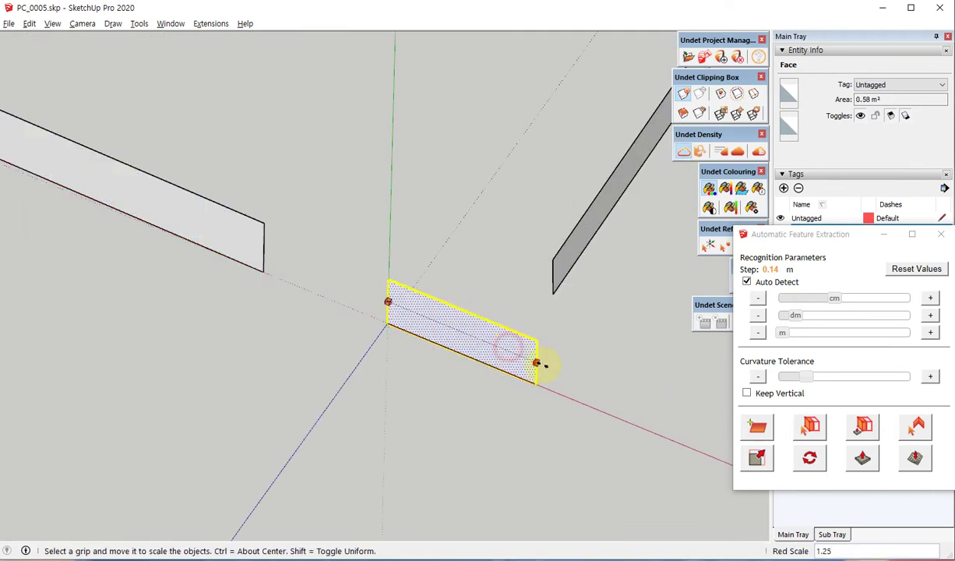
Step: Show the point cloud, extend the short face's inner end to the edge of its base wall, and hide the cloud
{"action": "left_click", "coordinate": [682, 151]}
{"action": "scroll", "coordinate": [358, 315], "scroll_direction": "up", "scroll_amount": 2}
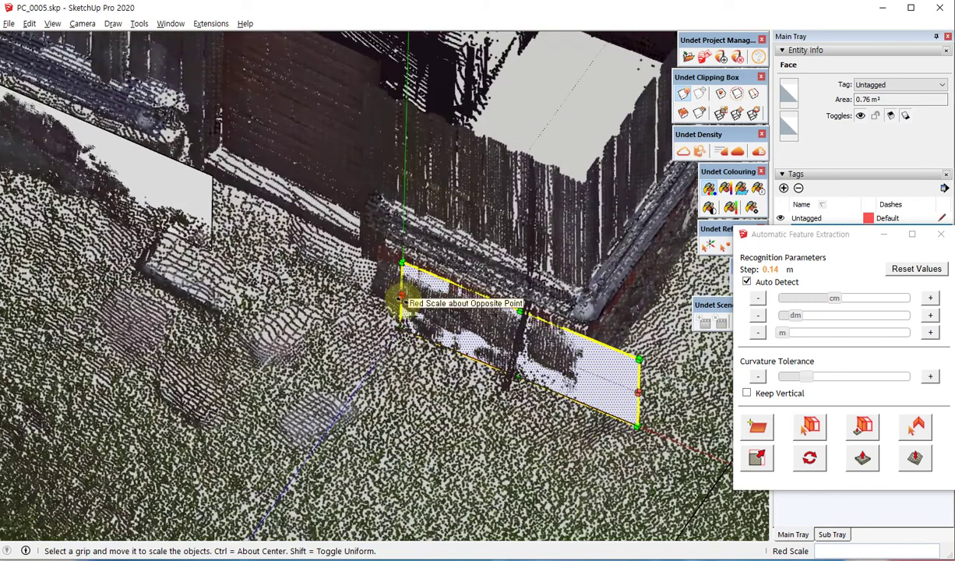
{"action": "left_click_drag", "start_coordinate": [402, 297], "coordinate": [347, 273]}
{"action": "scroll", "coordinate": [217, 371], "scroll_direction": "down", "scroll_amount": 2}
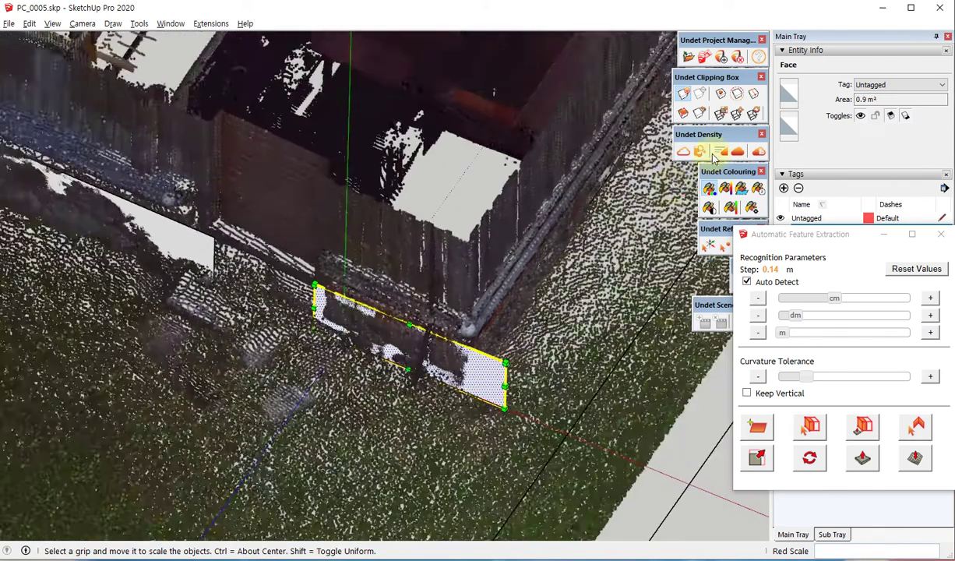
{"action": "left_click", "coordinate": [682, 151]}
Step: Align the axes to the white entrance-side face and stretch its near end through the short corner face at a scale of about 1.37
{"action": "middle_click_drag", "start_coordinate": [181, 385], "coordinate": [360, 294]}
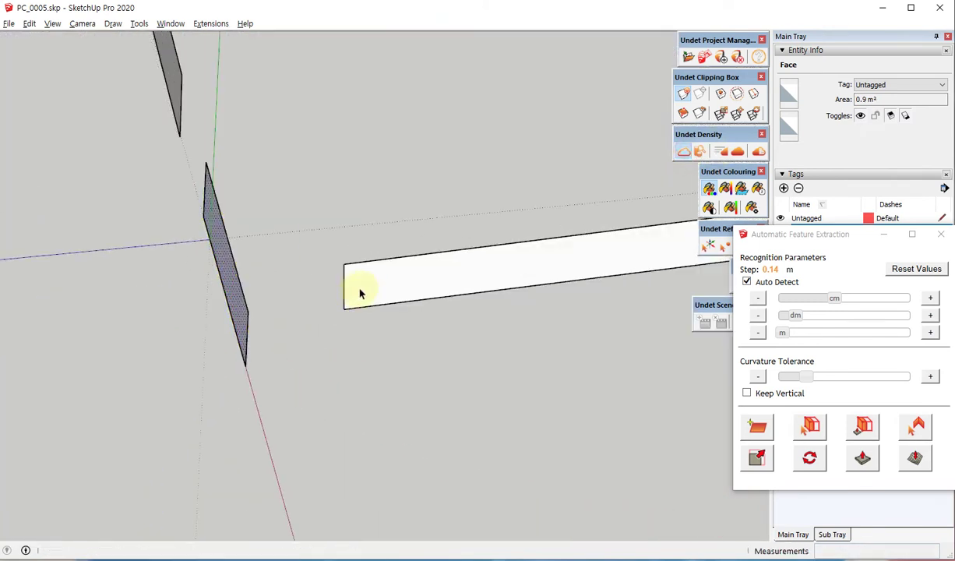
{"action": "right_click", "coordinate": [388, 279]}
{"action": "left_click", "coordinate": [423, 363]}
{"action": "scroll", "coordinate": [354, 323], "scroll_direction": "down", "scroll_amount": 3}
{"action": "key", "text": "s"}
{"action": "left_click_drag", "start_coordinate": [347, 302], "coordinate": [253, 332]}
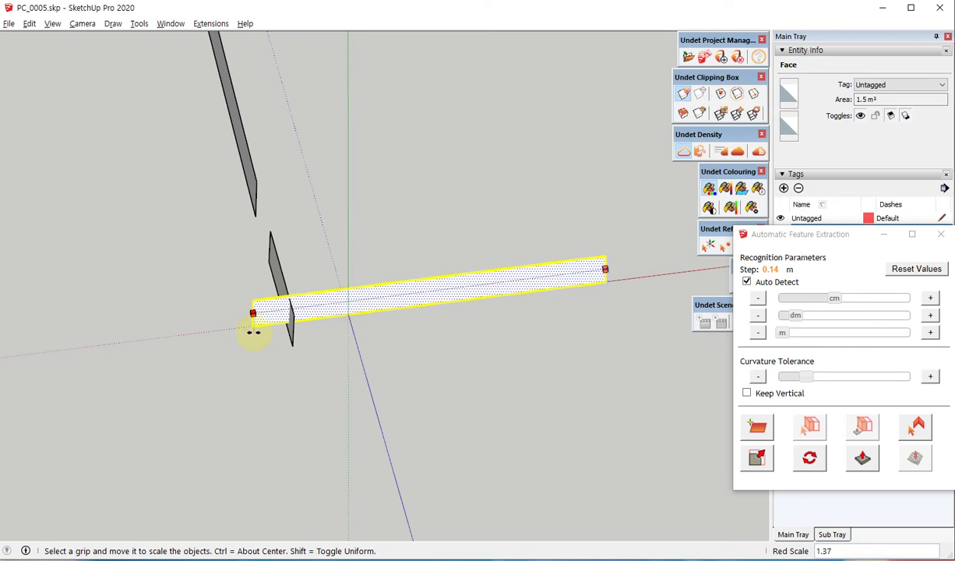
{"action": "scroll", "coordinate": [57, 377], "scroll_direction": "down", "scroll_amount": 3}
{"action": "middle_click_drag", "start_coordinate": [467, 292], "coordinate": [459, 281]}
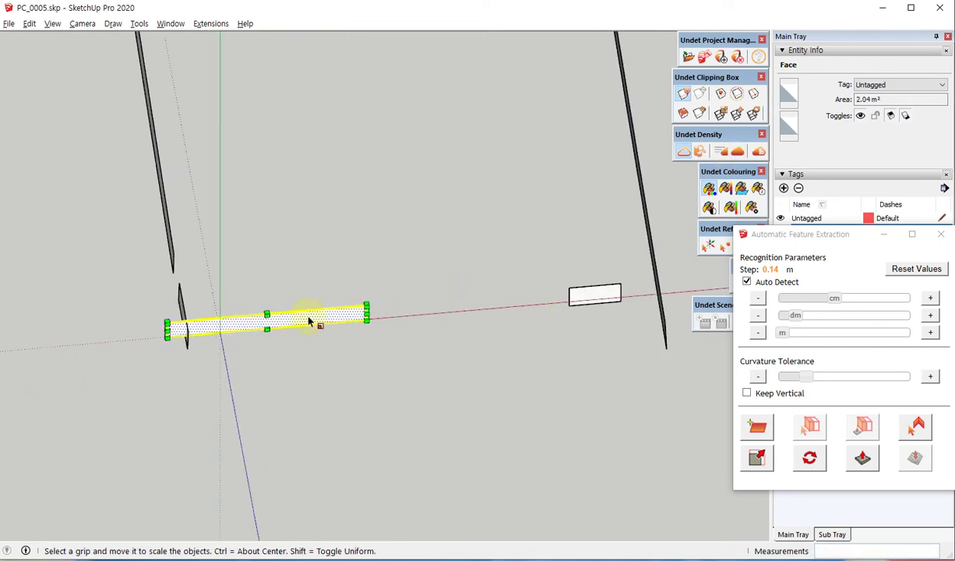
Step: Show the point cloud, extend the white face's other end to the entrance opening, and hide the cloud
{"action": "left_click", "coordinate": [679, 152]}
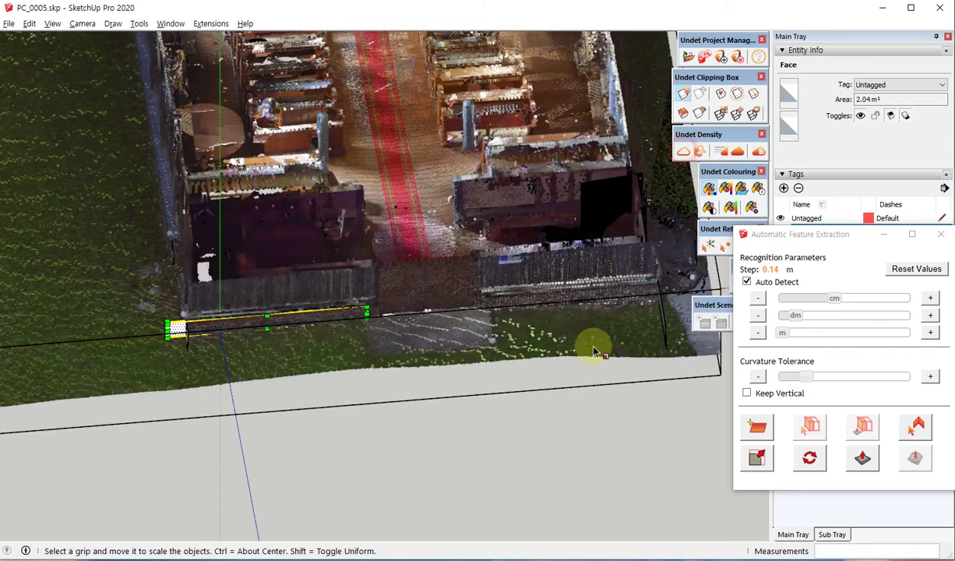
{"action": "middle_click_drag", "start_coordinate": [593, 345], "coordinate": [335, 304]}
{"action": "scroll", "coordinate": [343, 311], "scroll_direction": "up", "scroll_amount": 5}
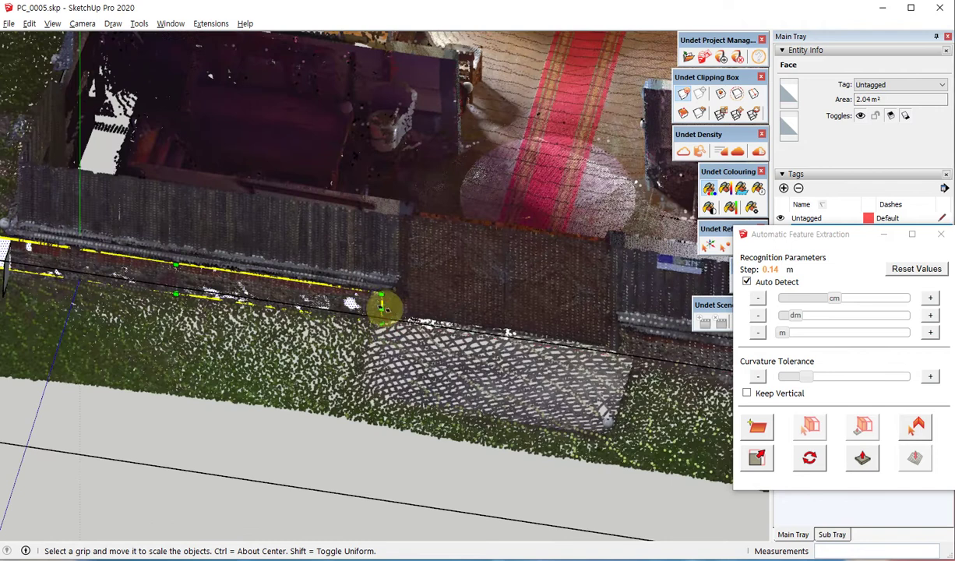
{"action": "left_click_drag", "start_coordinate": [384, 304], "coordinate": [418, 311]}
{"action": "middle_click_drag", "start_coordinate": [241, 272], "coordinate": [403, 408]}
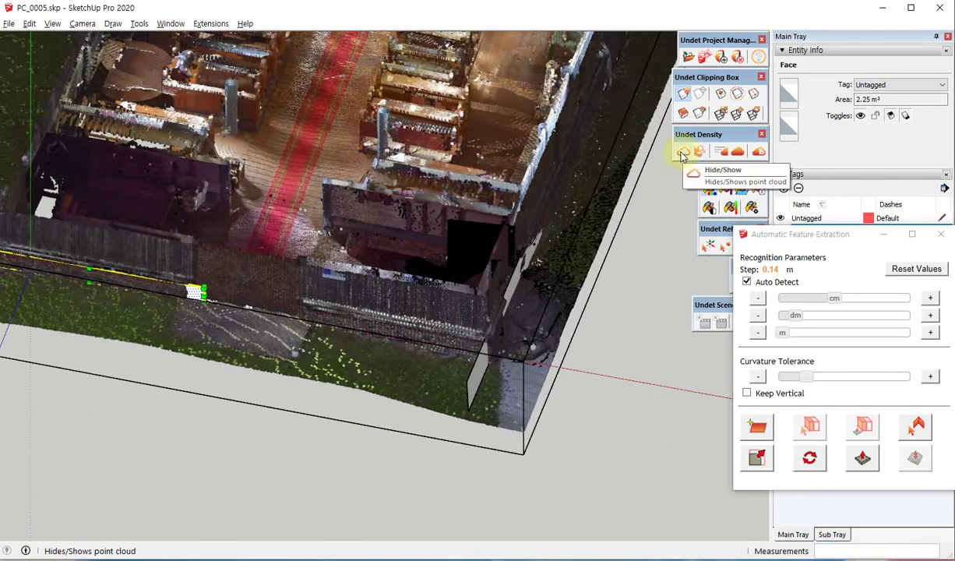
{"action": "left_click", "coordinate": [681, 151]}
Step: Select the 0.69 m² face across the entrance and, guided by the point cloud, stretch its inner end to the entrance opening
{"action": "scroll", "coordinate": [391, 397], "scroll_direction": "up", "scroll_amount": 3}
{"action": "key", "text": "space"}
{"action": "left_click", "coordinate": [425, 286]}
{"action": "key", "text": "s"}
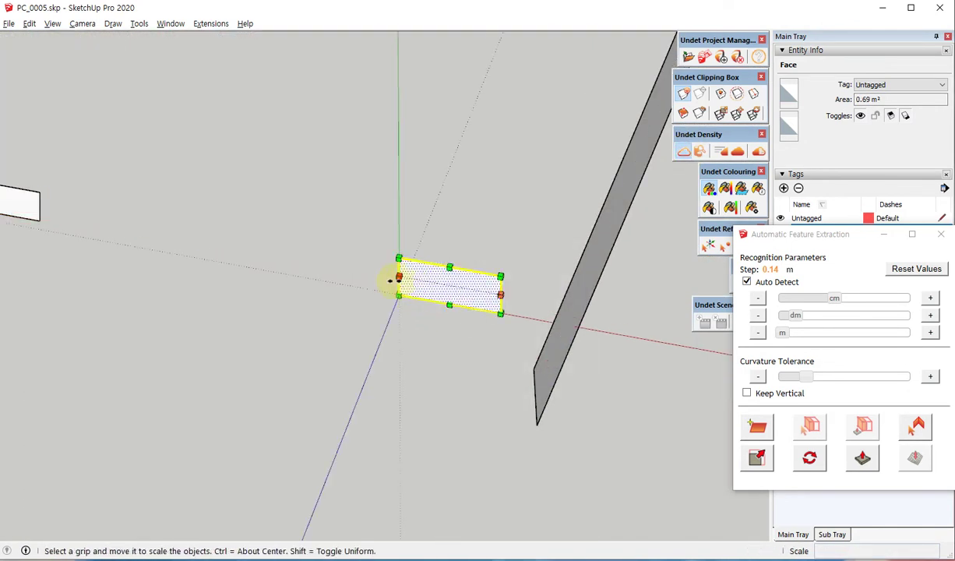
{"action": "left_click_drag", "start_coordinate": [387, 279], "coordinate": [704, 155]}
{"action": "left_click", "coordinate": [684, 152]}
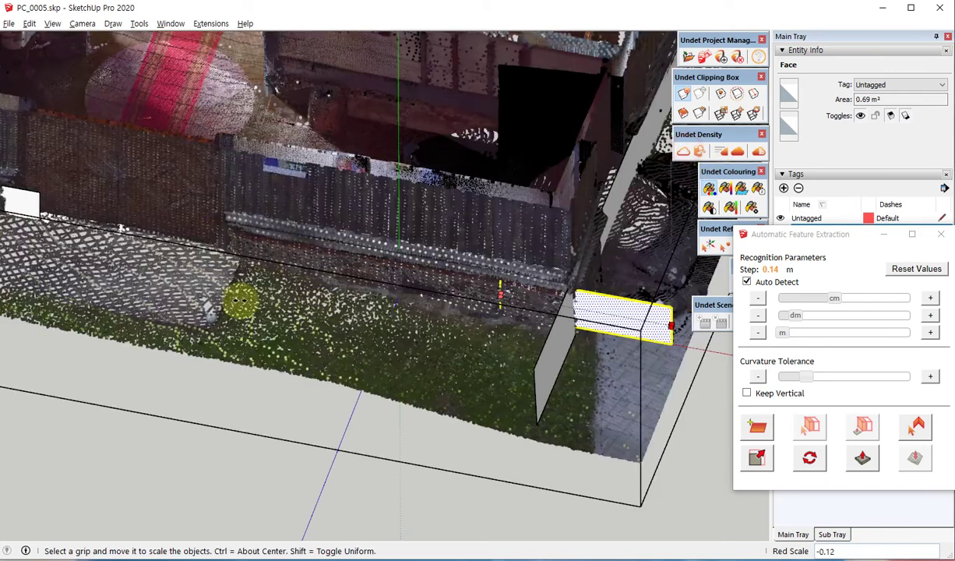
{"action": "left_click", "coordinate": [206, 298]}
{"action": "scroll", "coordinate": [206, 298], "scroll_direction": "down", "scroll_amount": 1}
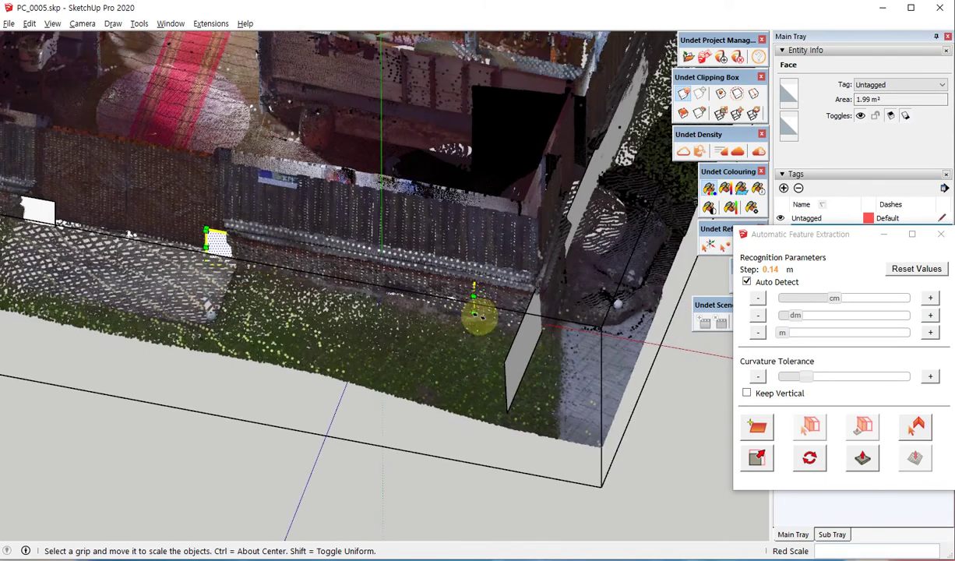
Step: Extend this face's outer end past the long side wall at scale 1.38 and hide the point cloud
{"action": "left_click", "coordinate": [471, 293]}
{"action": "left_click_drag", "start_coordinate": [550, 323], "coordinate": [575, 324]}
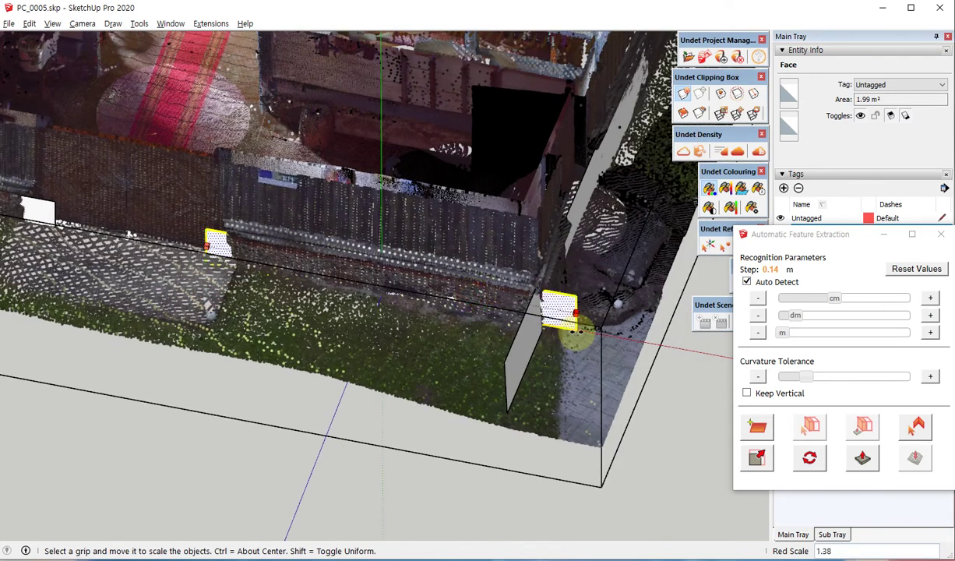
{"action": "key", "text": "space"}
{"action": "left_click", "coordinate": [682, 150]}
{"action": "scroll", "coordinate": [520, 409], "scroll_direction": "down", "scroll_amount": 4}
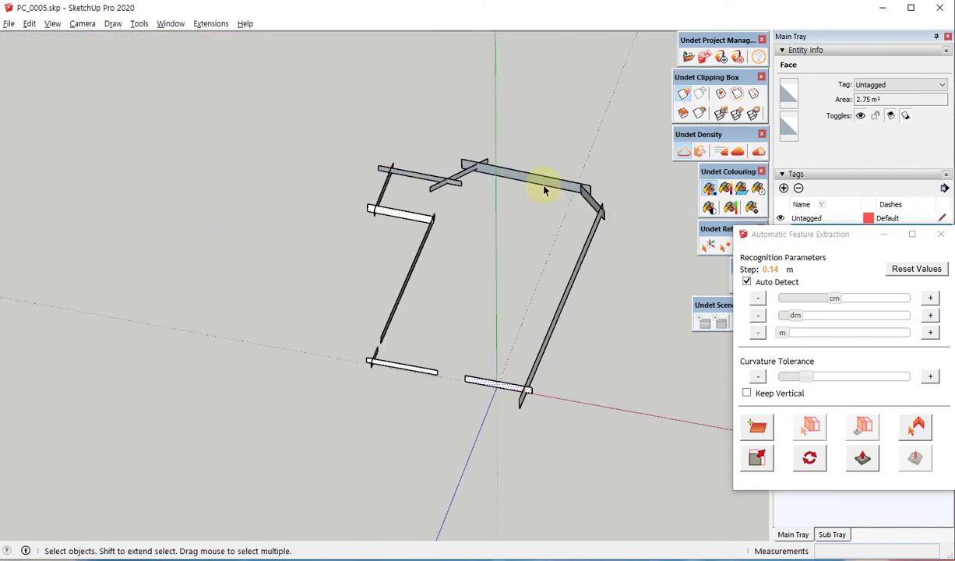
Step: Examine how the stretched wall faces cross around the outline and compare their top and bottom edges in front view
{"action": "middle_click_drag", "start_coordinate": [544, 187], "coordinate": [194, 415]}
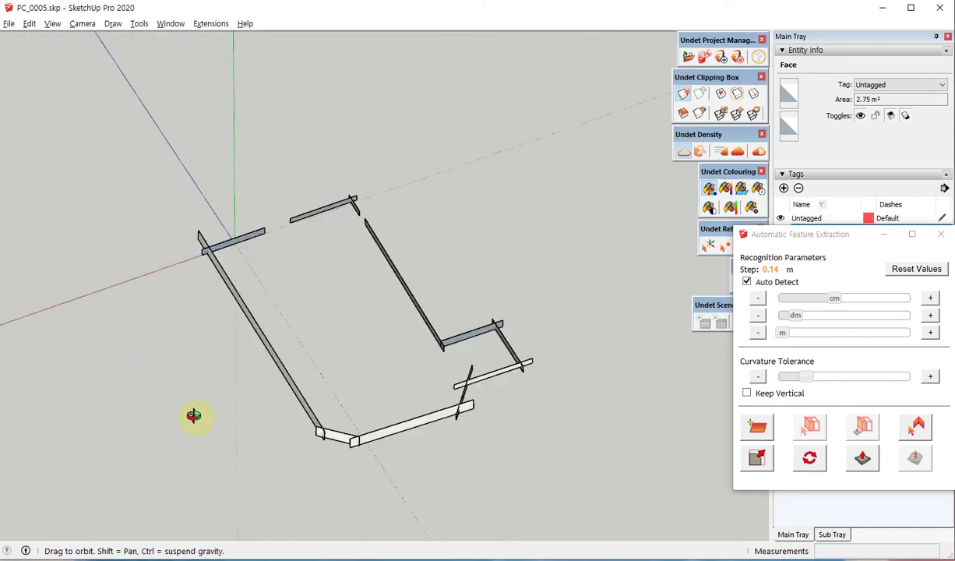
{"action": "scroll", "coordinate": [360, 192], "scroll_direction": "up", "scroll_amount": 5}
{"action": "middle_click_drag", "start_coordinate": [464, 364], "coordinate": [225, 398]}
{"action": "scroll", "coordinate": [629, 222], "scroll_direction": "down", "scroll_amount": 10}
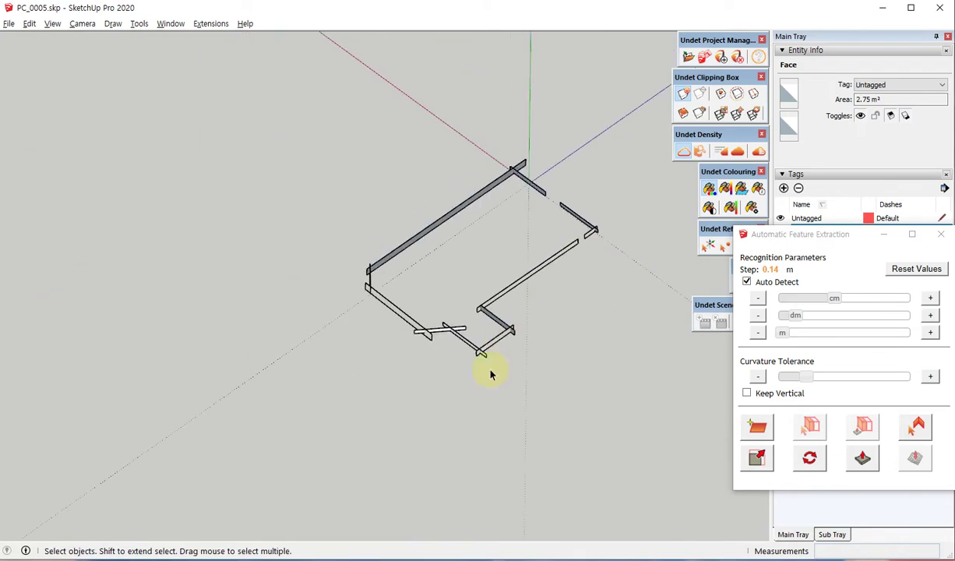
{"action": "middle_click_drag", "start_coordinate": [490, 369], "coordinate": [436, 326]}
{"action": "scroll", "coordinate": [538, 306], "scroll_direction": "up", "scroll_amount": 5}
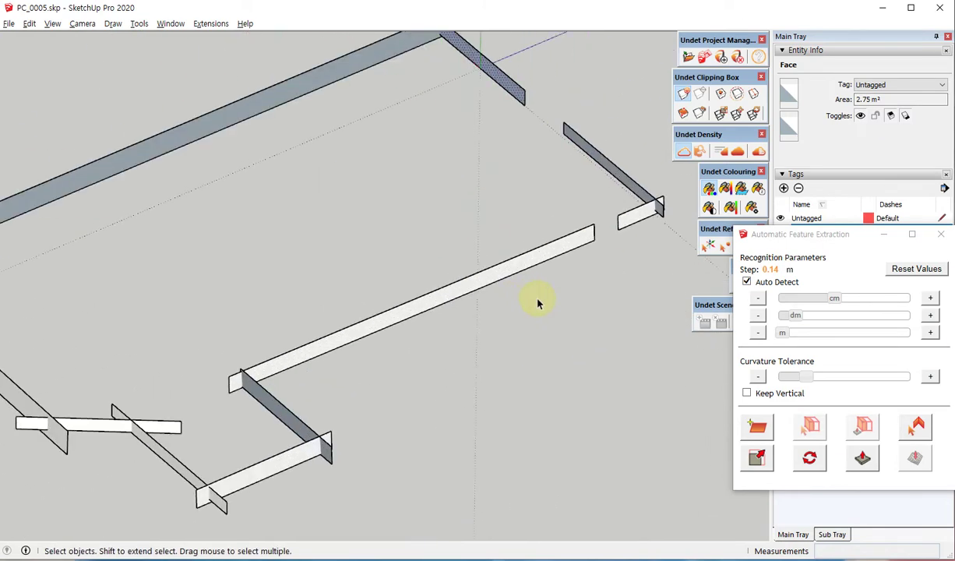
{"action": "key", "text": "F2"}
{"action": "scroll", "coordinate": [585, 288], "scroll_direction": "up", "scroll_amount": 12}
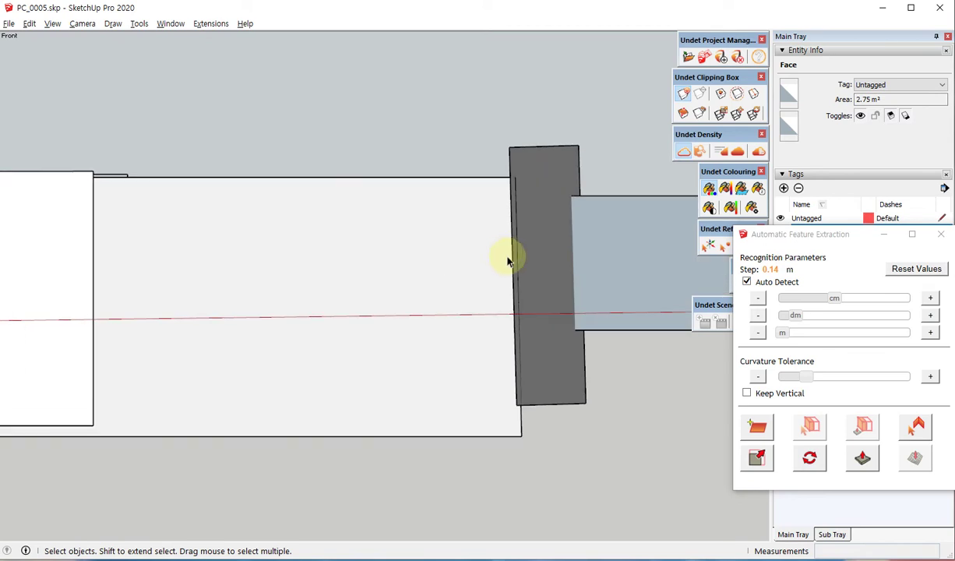
{"action": "scroll", "coordinate": [540, 270], "scroll_direction": "down", "scroll_amount": 5}
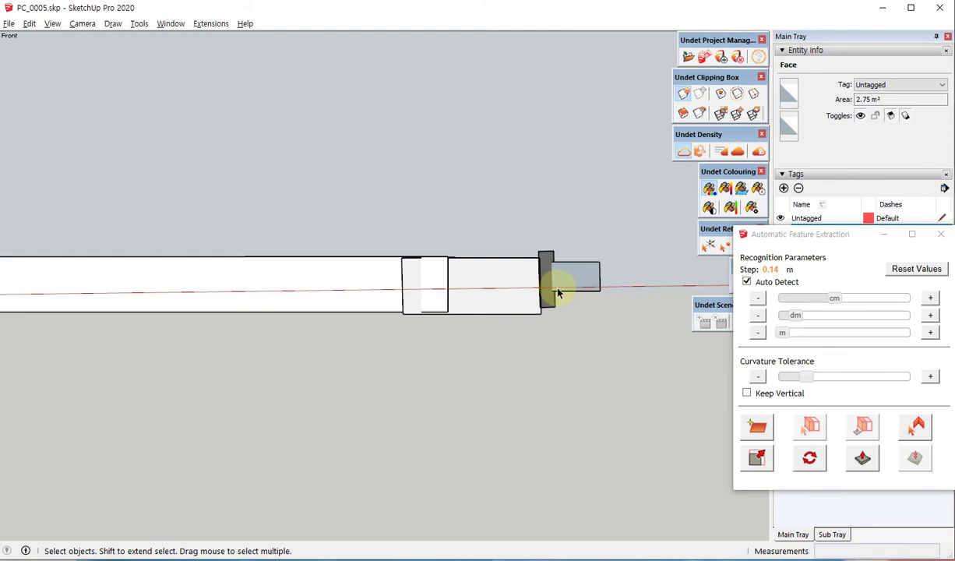
{"action": "scroll", "coordinate": [558, 293], "scroll_direction": "down", "scroll_amount": 3}
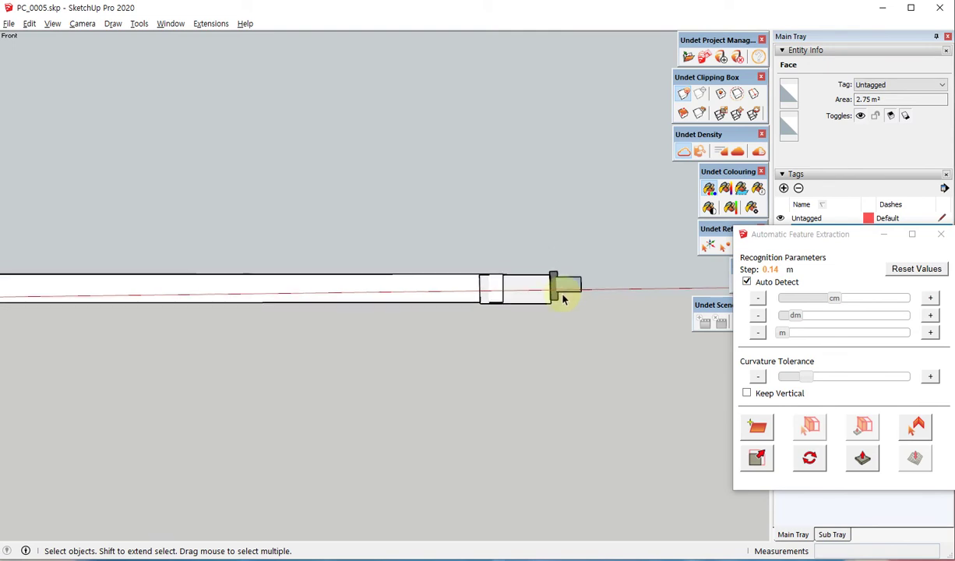
{"action": "scroll", "coordinate": [215, 311], "scroll_direction": "up", "scroll_amount": 5}
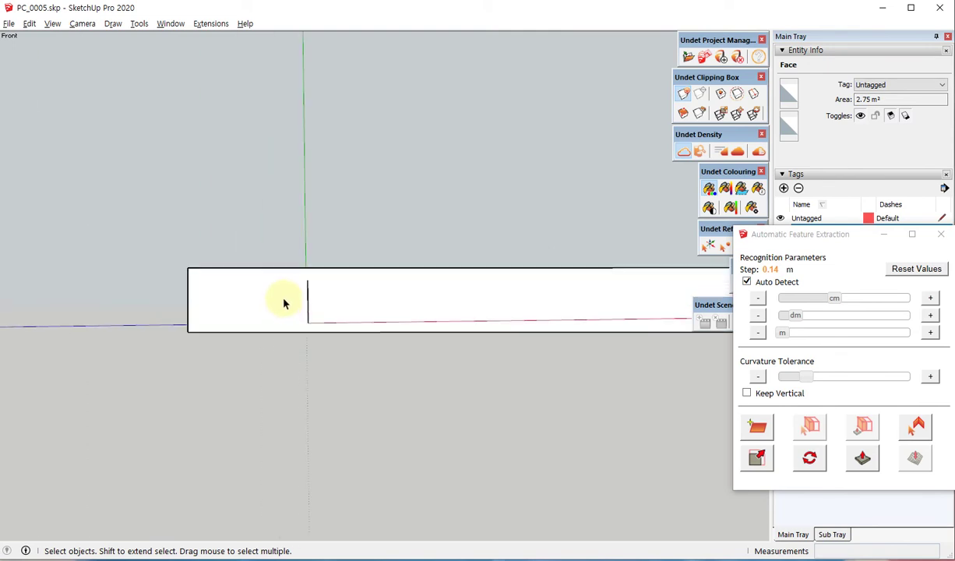
{"action": "scroll", "coordinate": [272, 303], "scroll_direction": "down", "scroll_amount": 3}
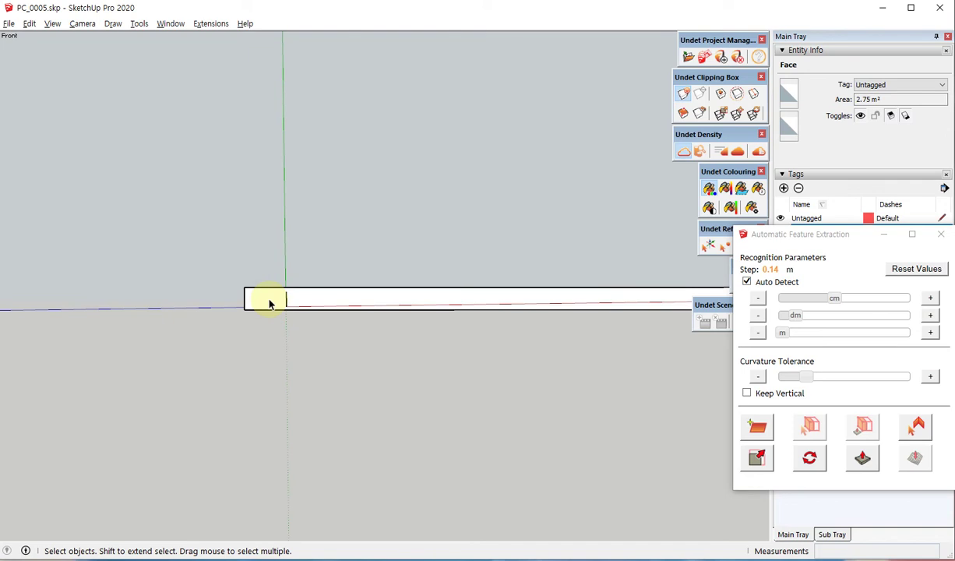
{"action": "scroll", "coordinate": [268, 304], "scroll_direction": "up", "scroll_amount": 5}
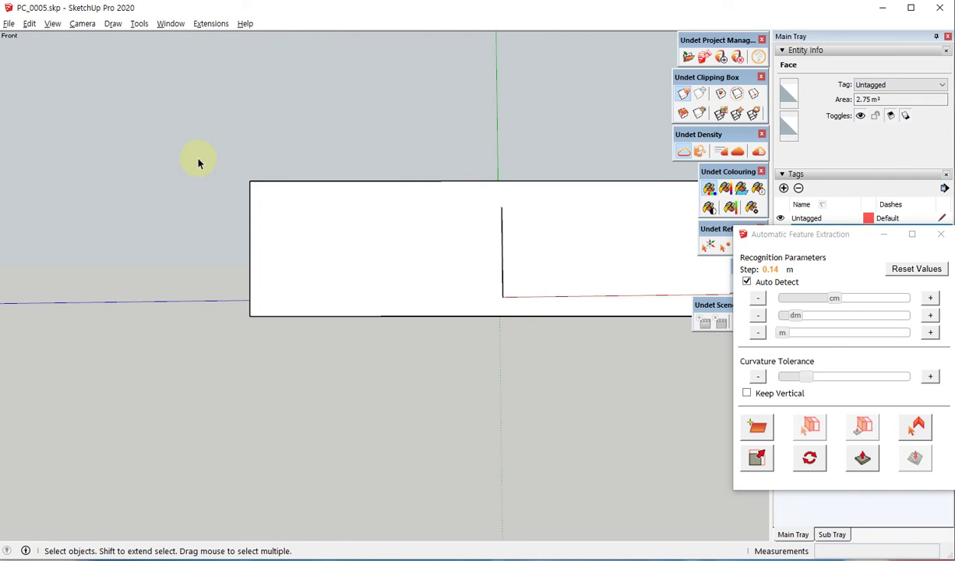
{"action": "middle_click_drag", "start_coordinate": [341, 177], "coordinate": [447, 332]}
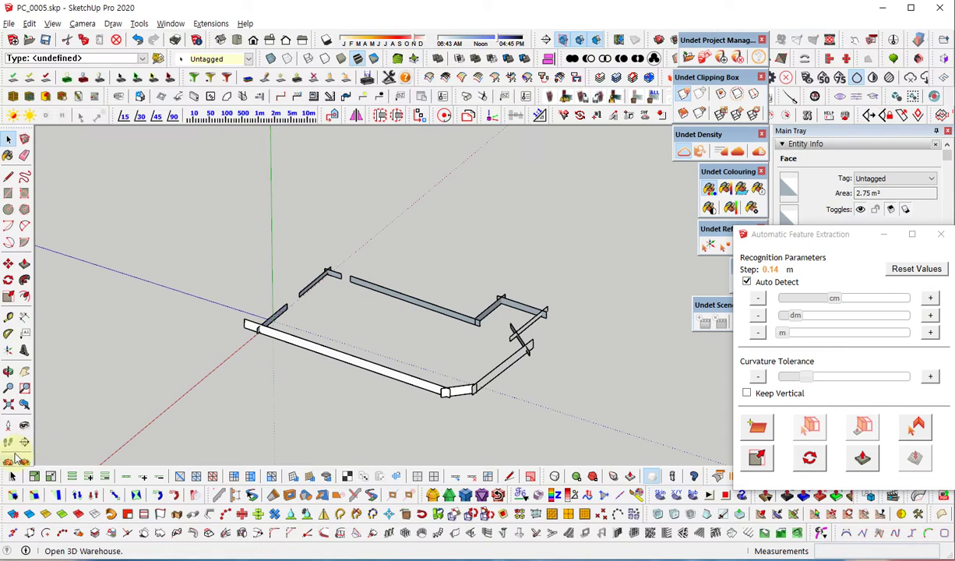
{"action": "left_click", "coordinate": [27, 440]}
{"action": "middle_click_drag", "start_coordinate": [396, 357], "coordinate": [396, 358]}
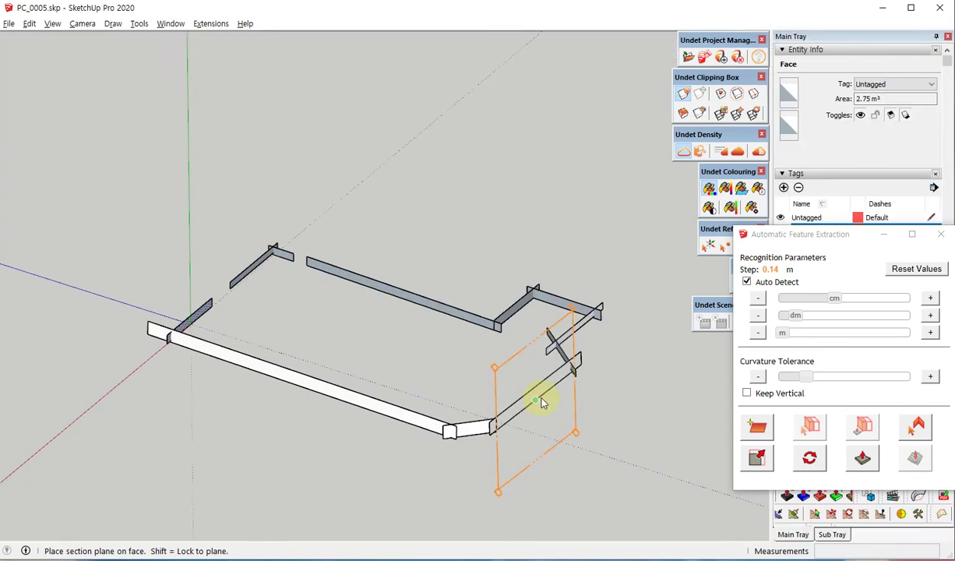
{"action": "scroll", "coordinate": [523, 397], "scroll_direction": "up", "scroll_amount": 3}
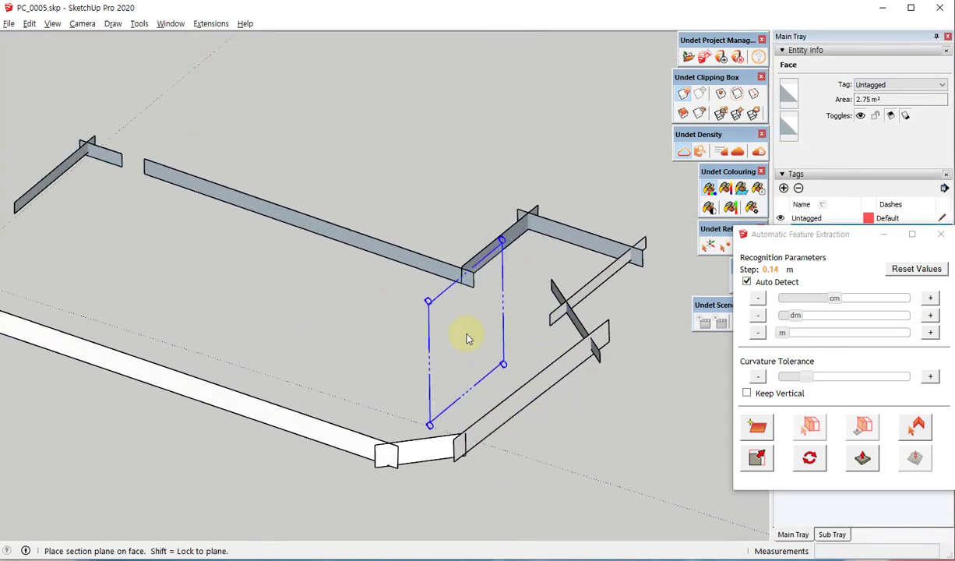
{"action": "scroll", "coordinate": [409, 187], "scroll_direction": "down", "scroll_amount": 3}
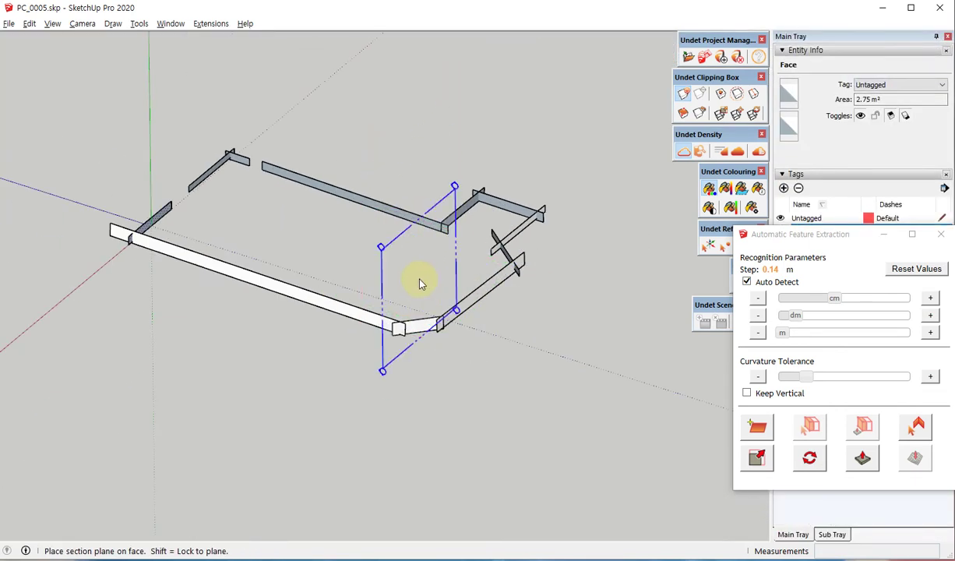
{"action": "middle_click_drag", "start_coordinate": [425, 345], "coordinate": [565, 217]}
{"action": "middle_click_drag", "start_coordinate": [434, 360], "coordinate": [277, 411]}
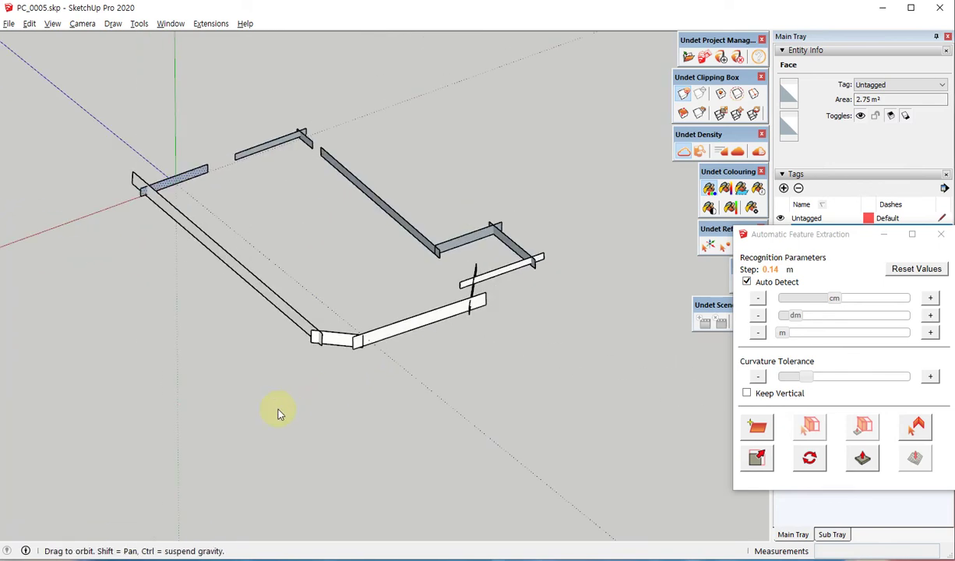
Step: Reset the drawing axes to their default orientation so the blue axis points vertically
{"action": "scroll", "coordinate": [196, 75], "scroll_direction": "up", "scroll_amount": 6}
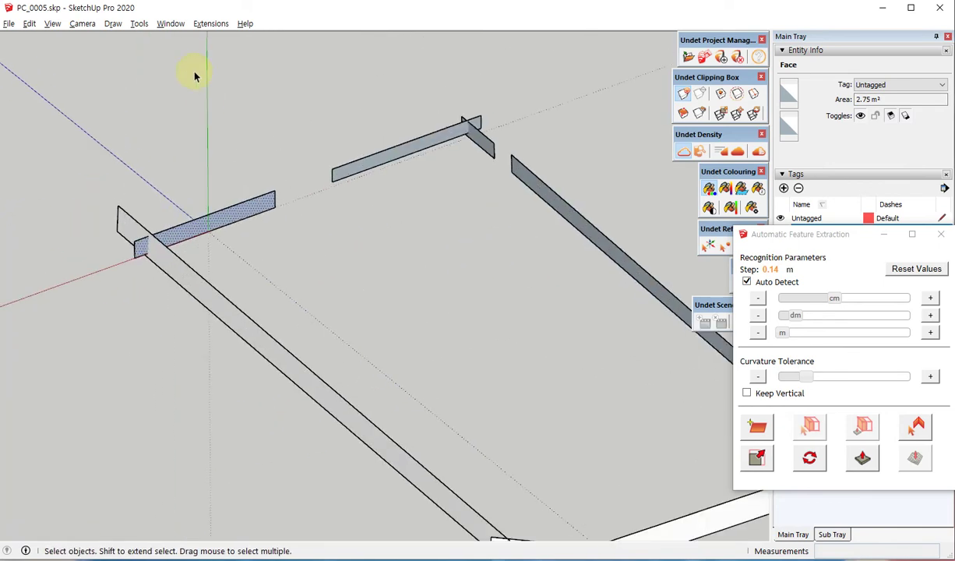
{"action": "right_click", "coordinate": [212, 152]}
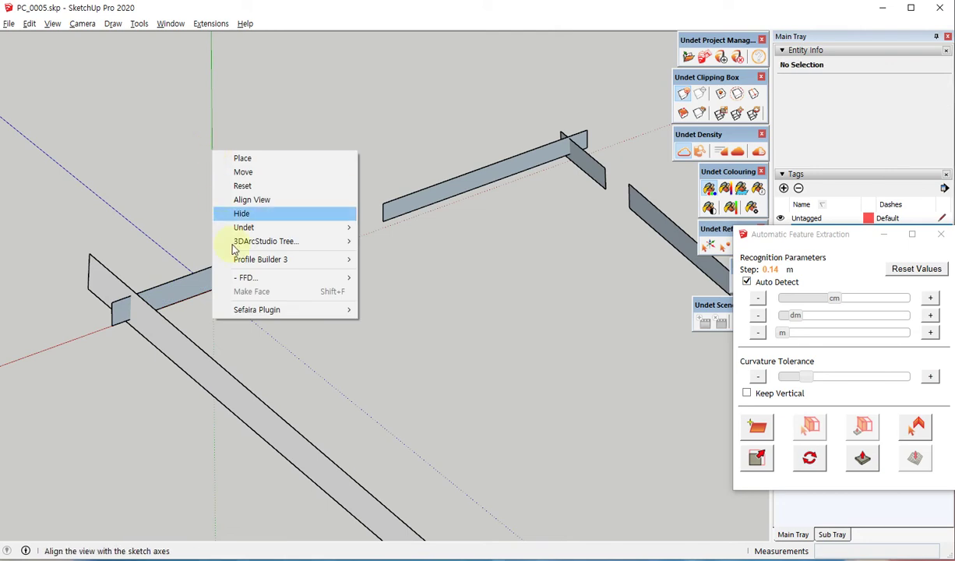
{"action": "left_click", "coordinate": [264, 191]}
{"action": "scroll", "coordinate": [261, 201], "scroll_direction": "down", "scroll_amount": 6}
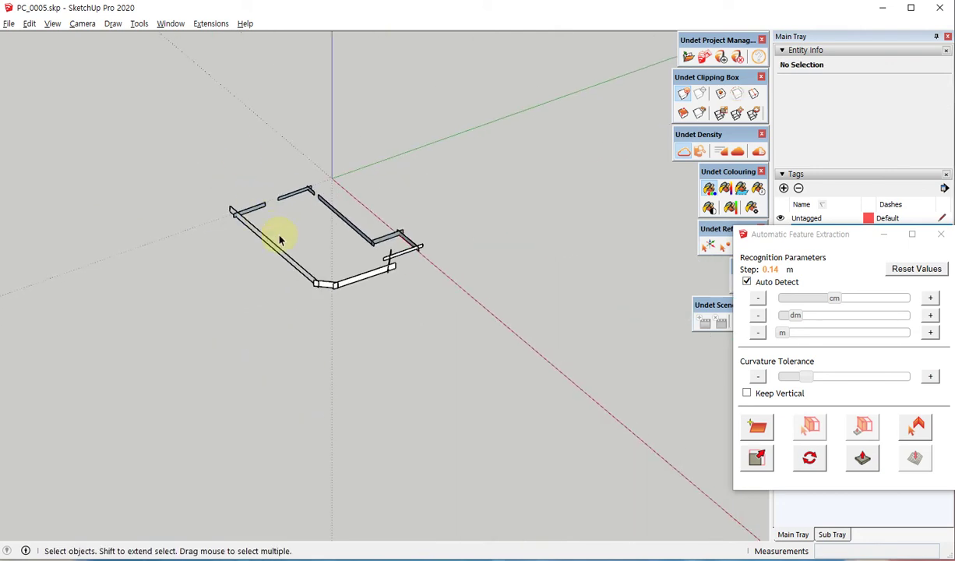
{"action": "middle_click_drag", "start_coordinate": [280, 240], "coordinate": [297, 239]}
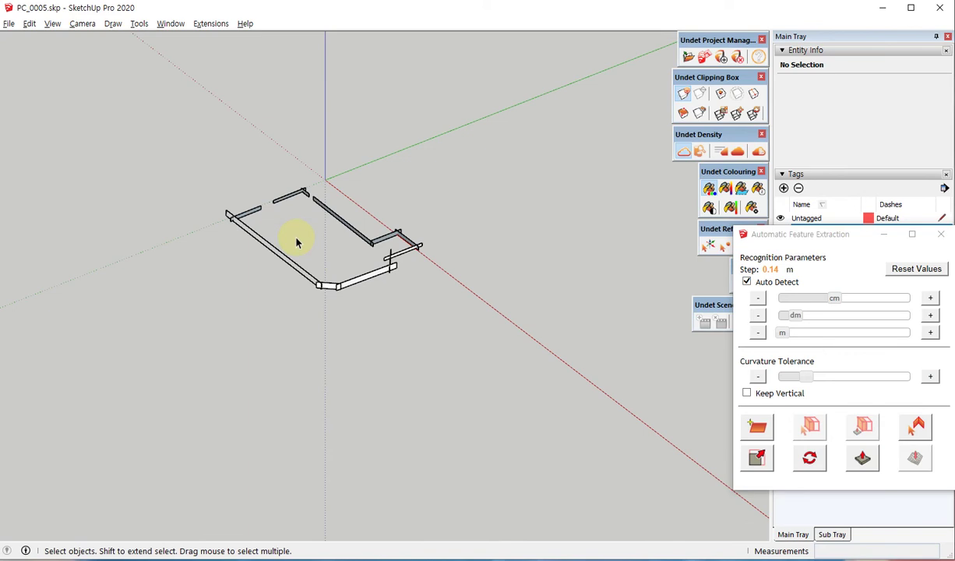
Step: Place a section plane locked horizontally through the base wall faces at the short angled wall's corner
{"action": "key", "text": "x"}
{"action": "scroll", "coordinate": [342, 326], "scroll_direction": "up", "scroll_amount": 3}
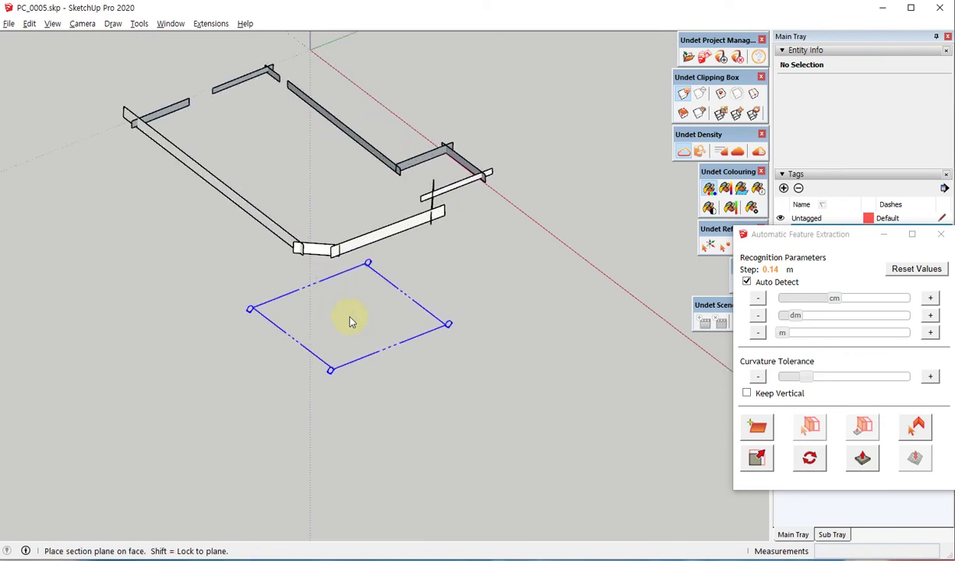
{"action": "middle_click_drag", "start_coordinate": [345, 337], "coordinate": [403, 177]}
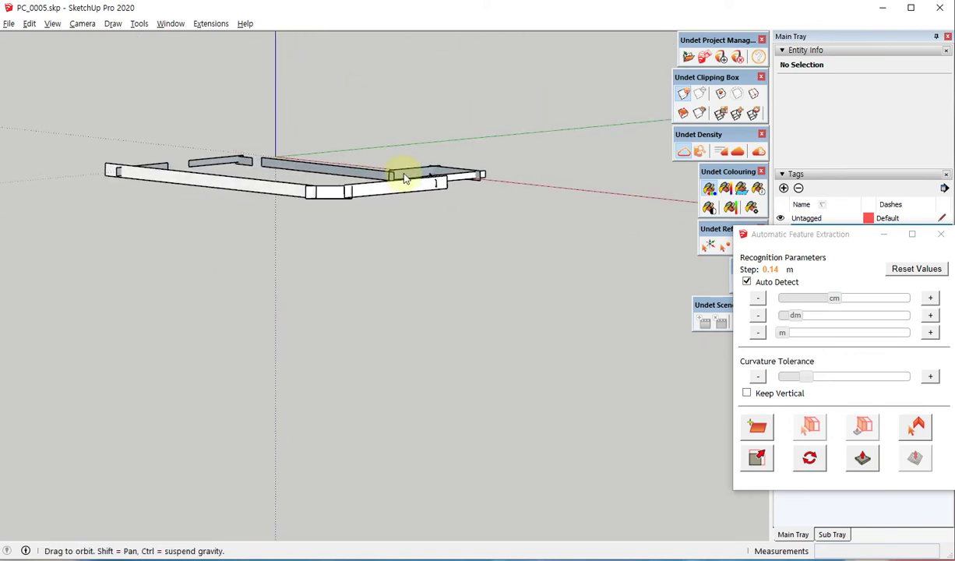
{"action": "scroll", "coordinate": [331, 220], "scroll_direction": "up", "scroll_amount": 5}
{"action": "scroll", "coordinate": [339, 351], "scroll_direction": "down", "scroll_amount": 3}
{"action": "middle_click_drag", "start_coordinate": [366, 362], "coordinate": [319, 380]}
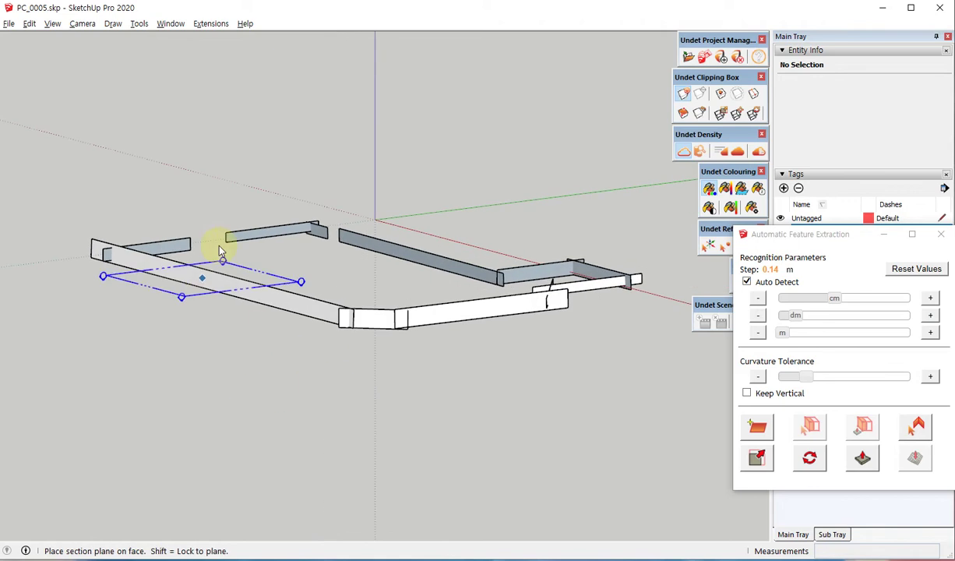
{"action": "scroll", "coordinate": [347, 327], "scroll_direction": "up", "scroll_amount": 5}
{"action": "key", "text": "shift"}
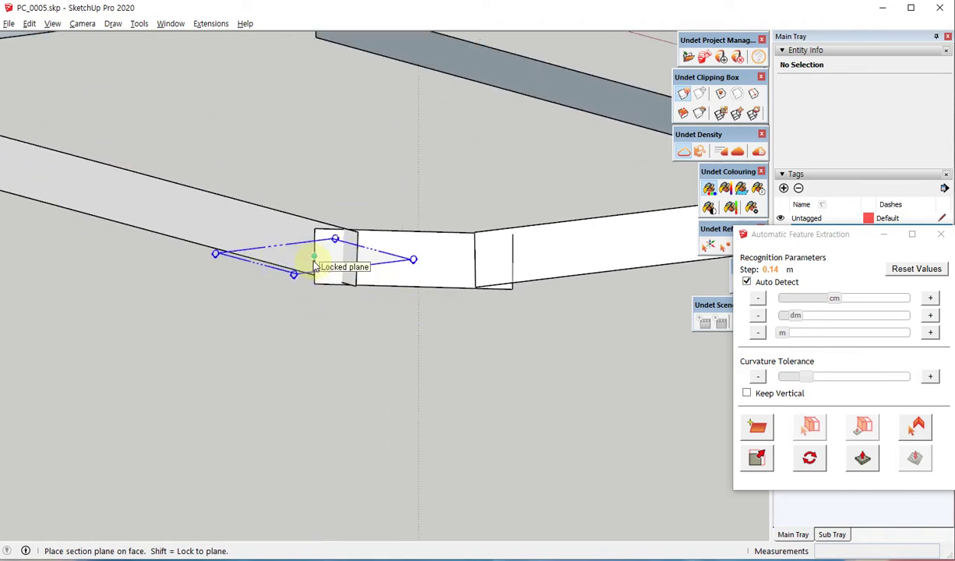
{"action": "left_click", "coordinate": [313, 267]}
{"action": "scroll", "coordinate": [315, 260], "scroll_direction": "down", "scroll_amount": 6}
{"action": "middle_click_drag", "start_coordinate": [362, 352], "coordinate": [291, 399]}
{"action": "key", "text": "m"}
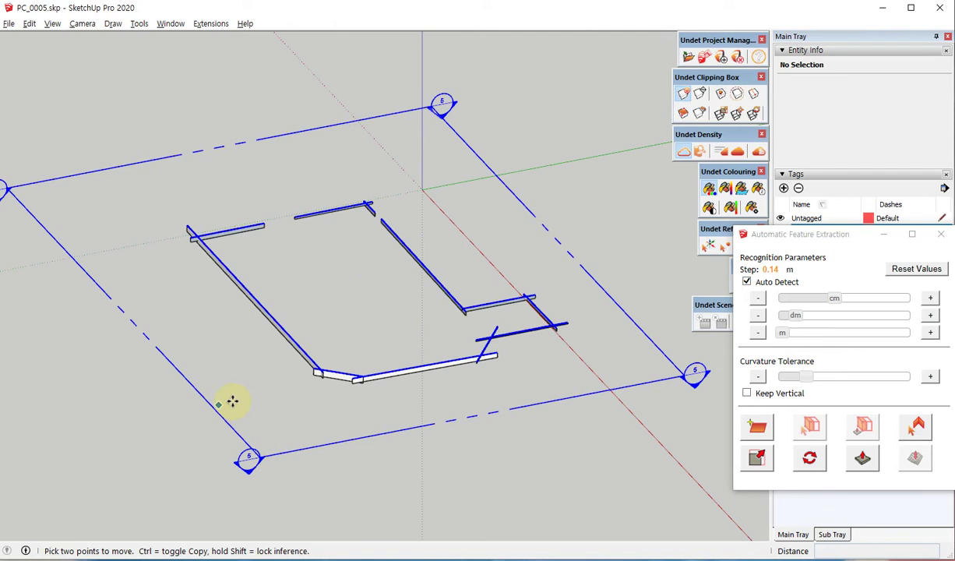
{"action": "left_click", "coordinate": [235, 398]}
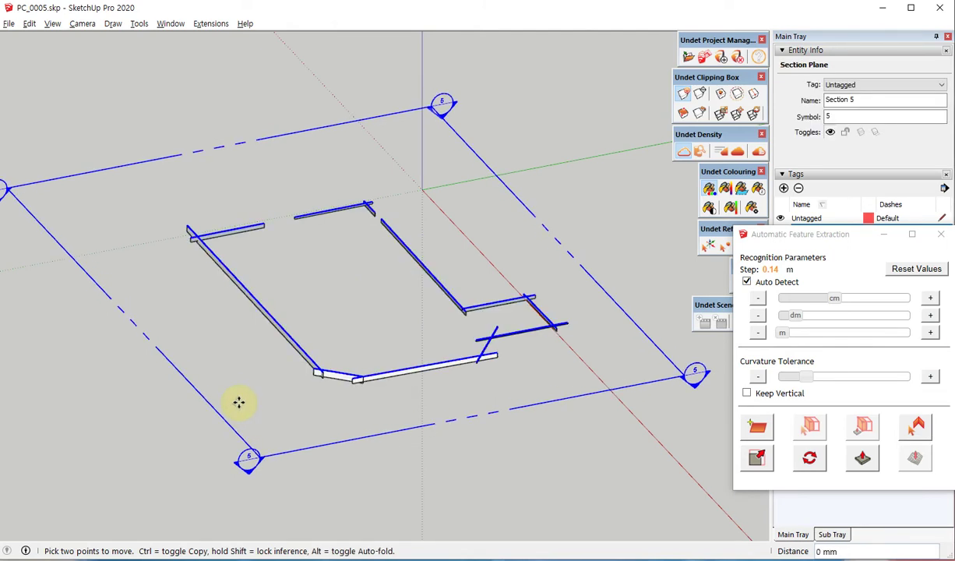
{"action": "left_click", "coordinate": [238, 402]}
{"action": "key", "text": "space"}
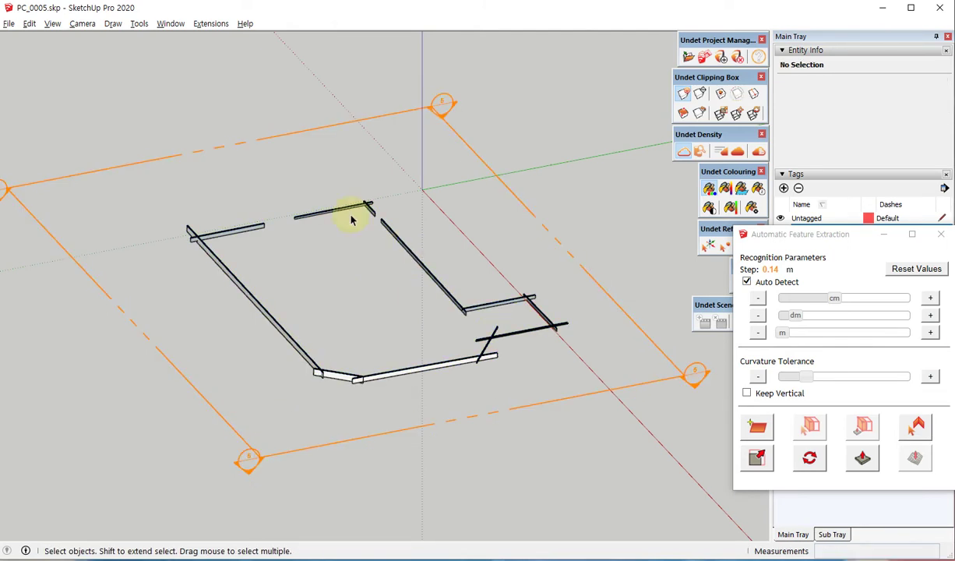
Step: Select the horizontal section plane, inspect its cut around the wall outline, and create a group from the slice
{"action": "left_click", "coordinate": [557, 386]}
{"action": "scroll", "coordinate": [564, 330], "scroll_direction": "up", "scroll_amount": 6}
{"action": "middle_click_drag", "start_coordinate": [469, 315], "coordinate": [377, 425]}
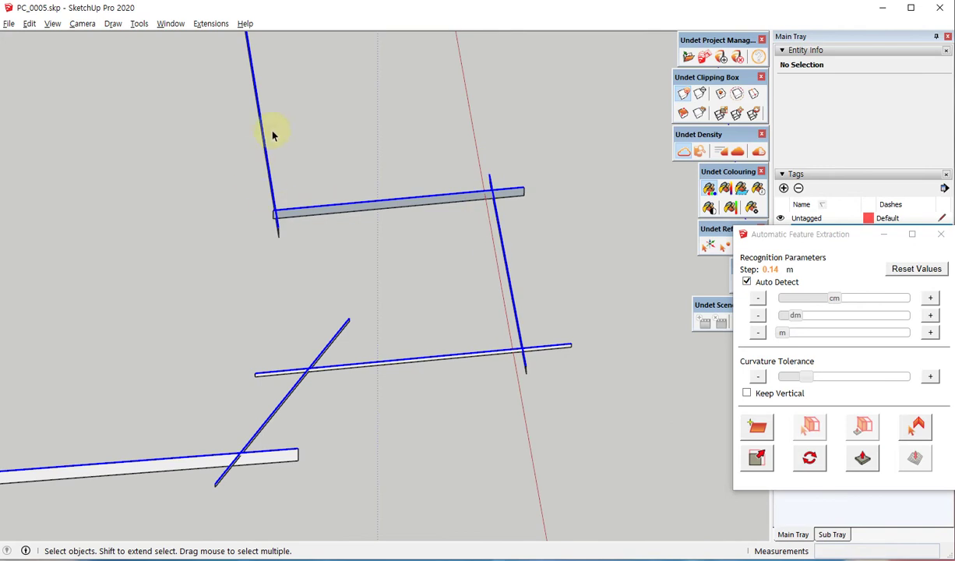
{"action": "middle_click_drag", "start_coordinate": [272, 136], "coordinate": [518, 215]}
{"action": "scroll", "coordinate": [517, 226], "scroll_direction": "down", "scroll_amount": 3}
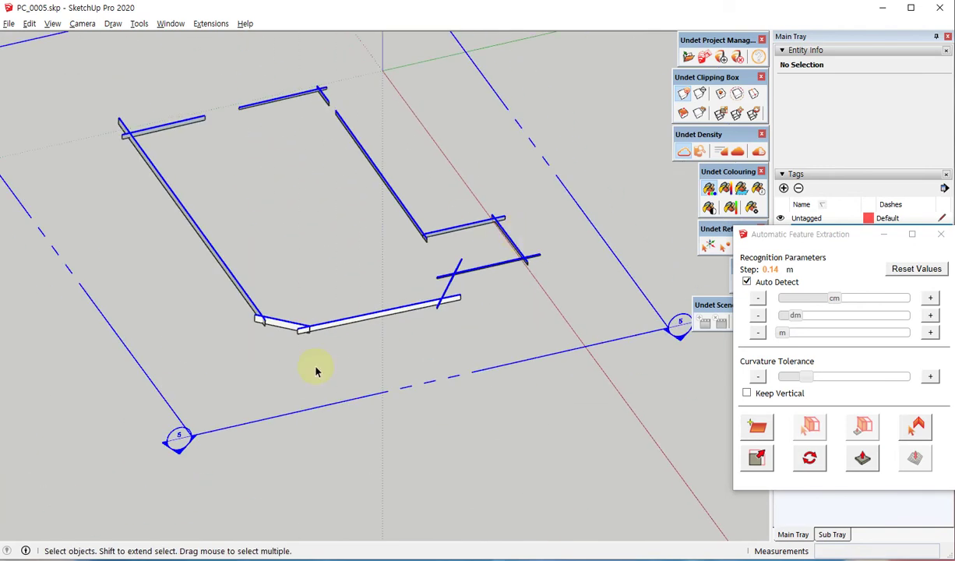
{"action": "scroll", "coordinate": [196, 384], "scroll_direction": "up", "scroll_amount": 4}
{"action": "right_click", "coordinate": [210, 258]}
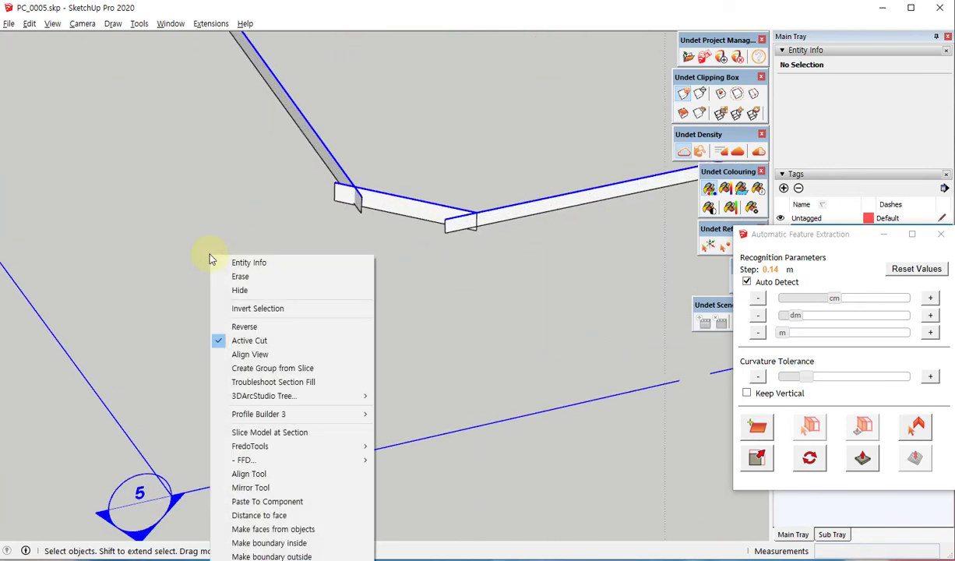
{"action": "right_click", "coordinate": [263, 203]}
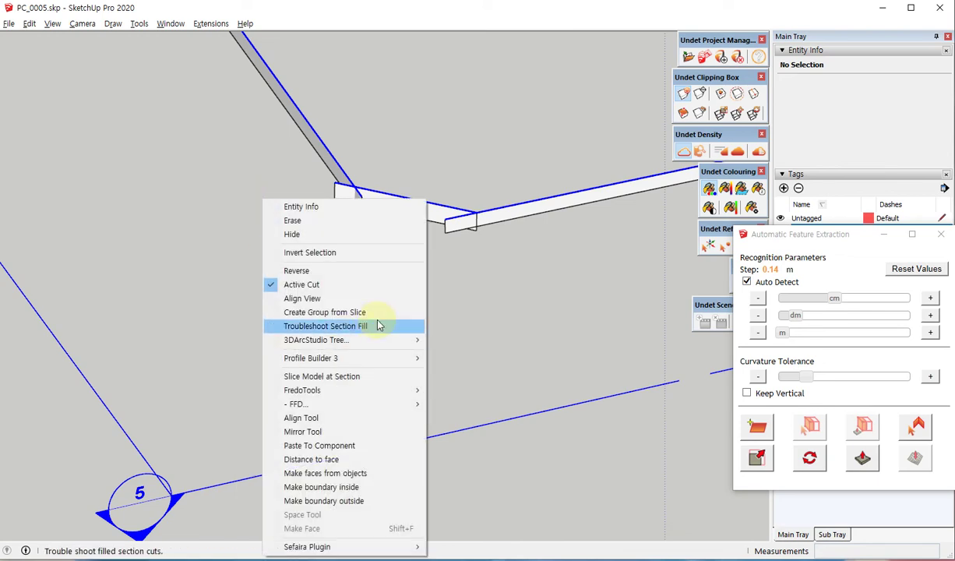
{"action": "left_click", "coordinate": [387, 320]}
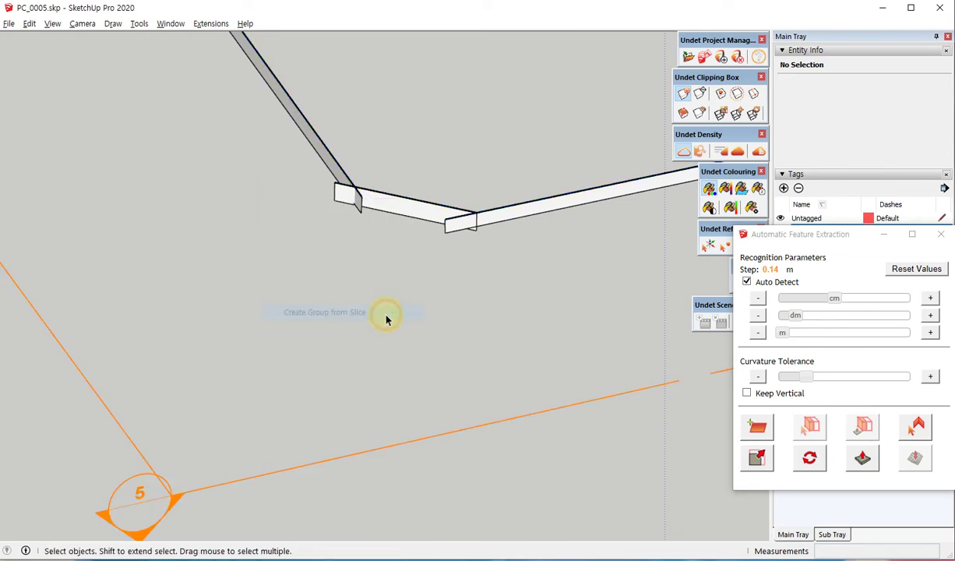
Step: Delete the horizontal section plane around the walls
{"action": "scroll", "coordinate": [377, 324], "scroll_direction": "down", "scroll_amount": 3}
{"action": "middle_click_drag", "start_coordinate": [376, 323], "coordinate": [328, 343]}
{"action": "left_click", "coordinate": [328, 343]}
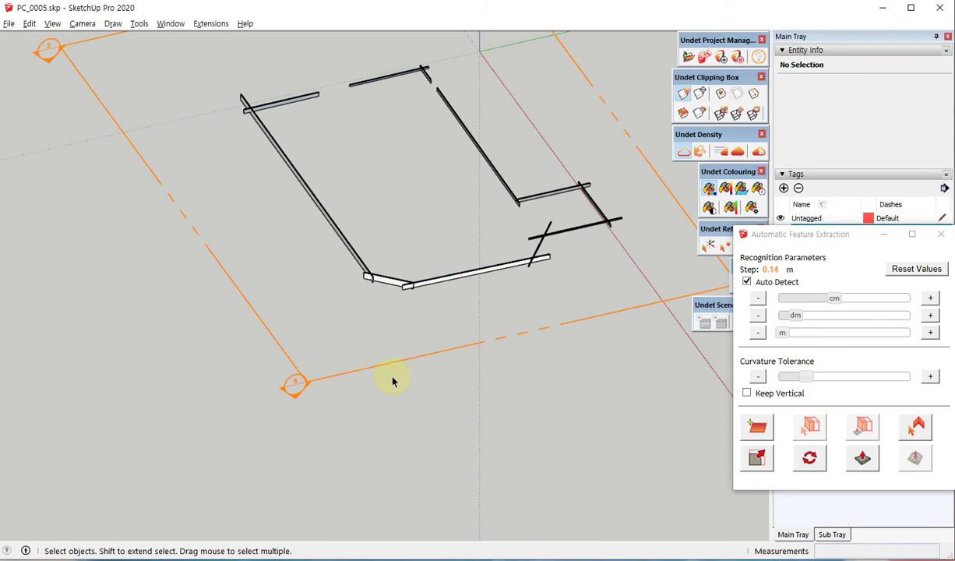
{"action": "left_click", "coordinate": [400, 335]}
{"action": "key", "text": "Delete"}
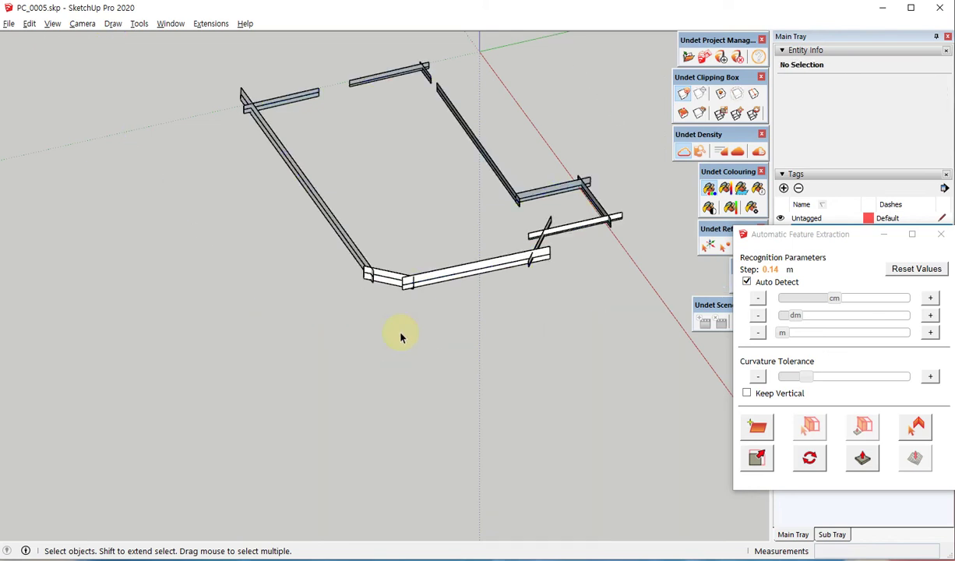
Step: Select all the connected wall faces and delete them, keeping only the grouped slice lines
{"action": "scroll", "coordinate": [345, 283], "scroll_direction": "up", "scroll_amount": 5}
{"action": "scroll", "coordinate": [439, 246], "scroll_direction": "up", "scroll_amount": 3}
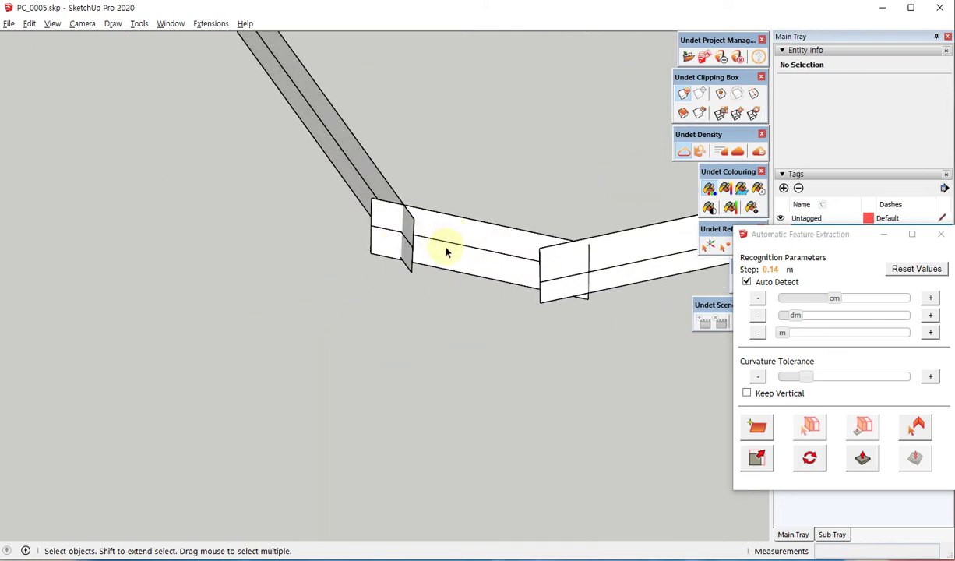
{"action": "triple_click", "coordinate": [450, 247]}
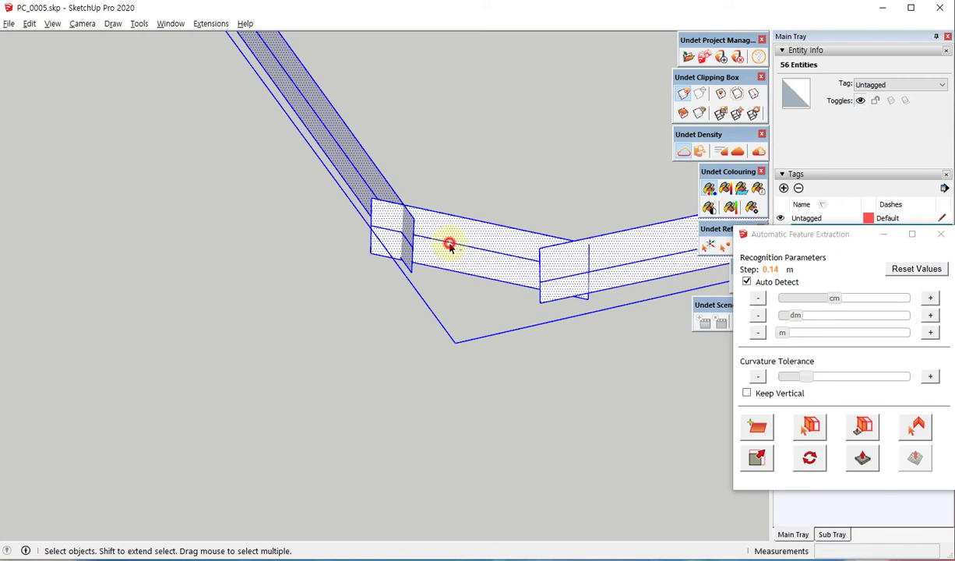
{"action": "scroll", "coordinate": [303, 417], "scroll_direction": "down", "scroll_amount": 8}
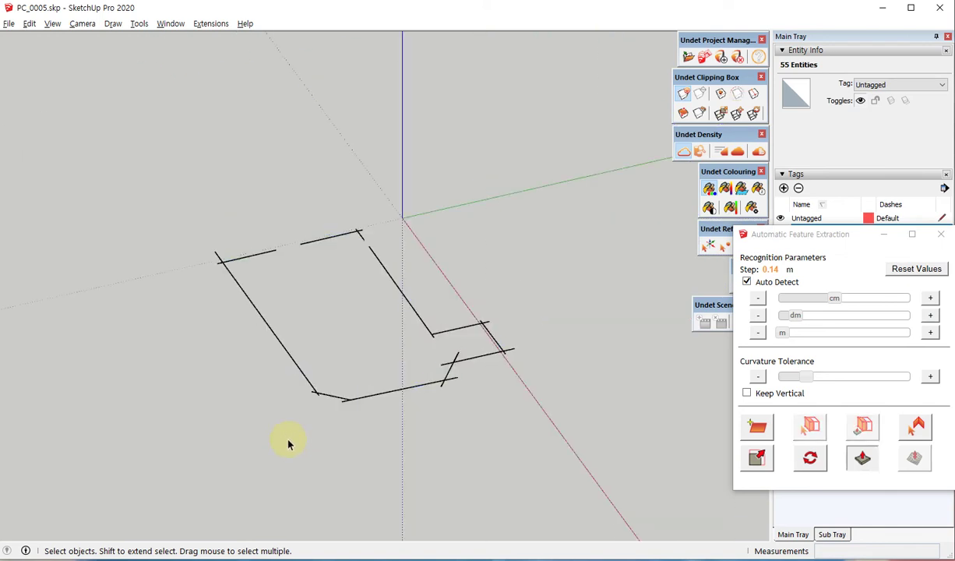
Step: Open the slice line group for editing at the short angled wall's corner
{"action": "scroll", "coordinate": [371, 383], "scroll_direction": "up", "scroll_amount": 3}
{"action": "left_click", "coordinate": [375, 377]}
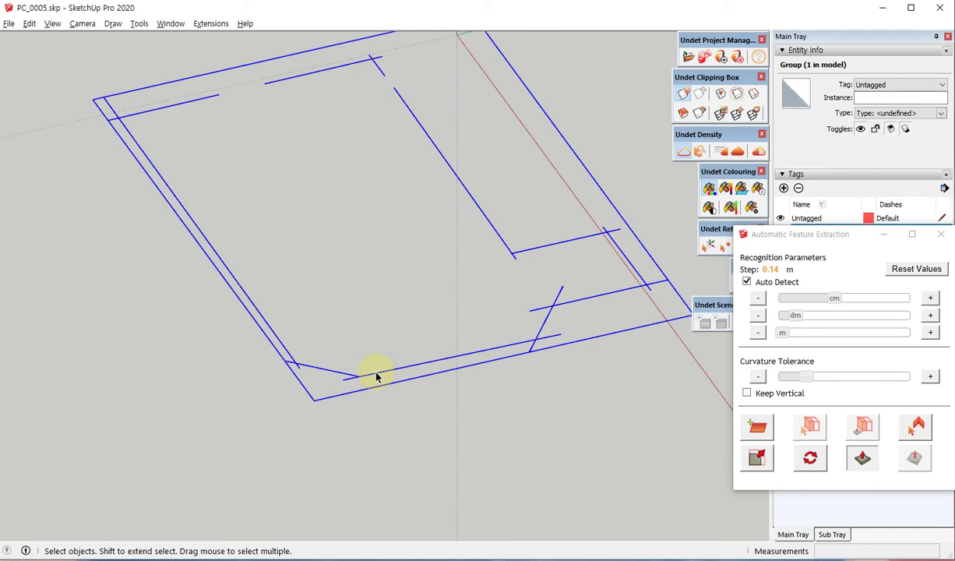
{"action": "double_click", "coordinate": [375, 374]}
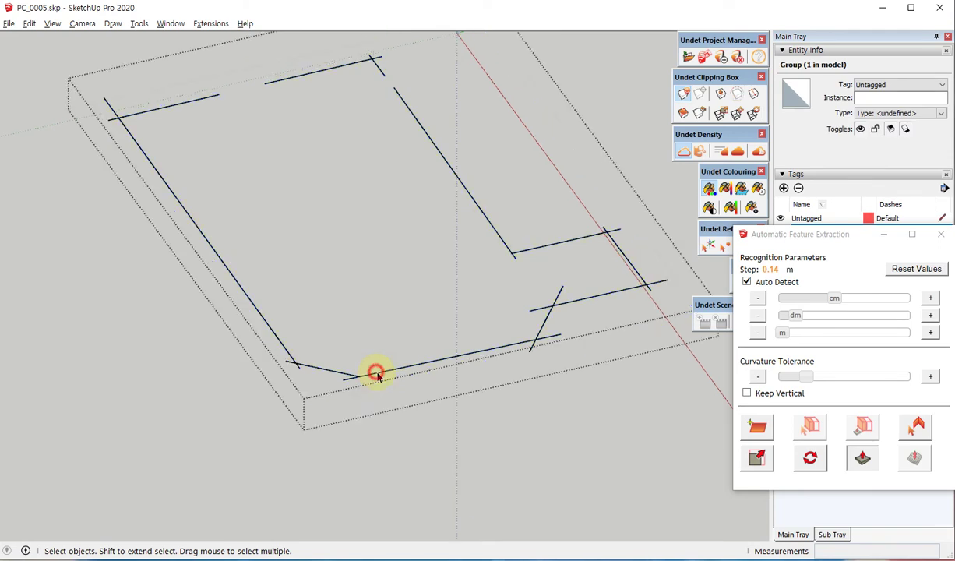
{"action": "mouse_move", "coordinate": [380, 307]}
{"action": "middle_mouse_down"}
{"action": "mouse_move", "coordinate": [379, 346]}
{"action": "mouse_move", "coordinate": [327, 419]}
{"action": "middle_mouse_up"}
{"action": "scroll", "coordinate": [324, 420], "scroll_direction": "up", "scroll_amount": 4}
{"action": "key", "text": "e"}
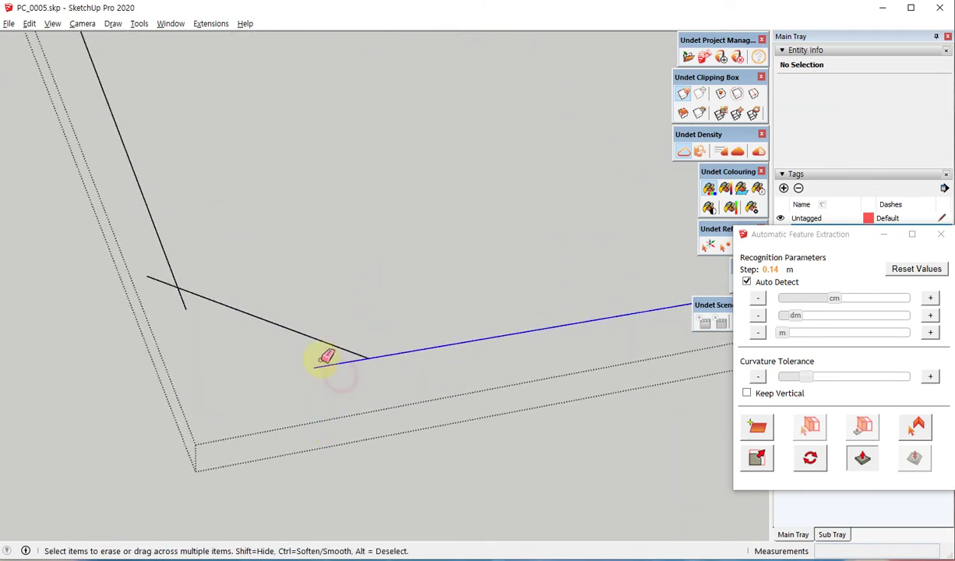
{"action": "left_click_drag", "start_coordinate": [320, 359], "coordinate": [220, 316]}
{"action": "key", "text": "ctrl+z"}
Step: Extend the short angled wall's line with the Line tool from its free end across the adjoining wall line
{"action": "scroll", "coordinate": [374, 366], "scroll_direction": "up", "scroll_amount": 7}
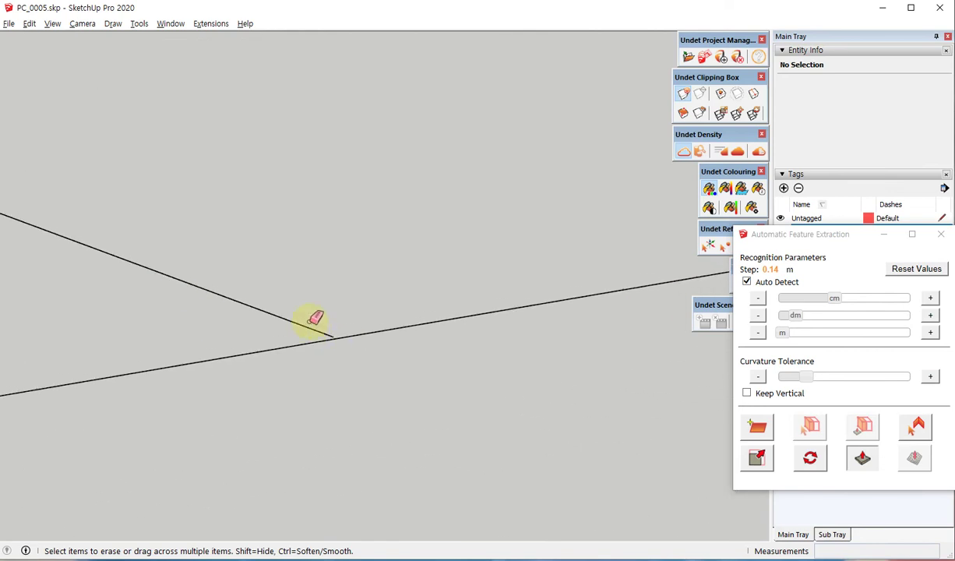
{"action": "scroll", "coordinate": [309, 321], "scroll_direction": "up", "scroll_amount": 4}
{"action": "key", "text": "l"}
{"action": "left_click", "coordinate": [378, 356]}
{"action": "key", "text": "space"}
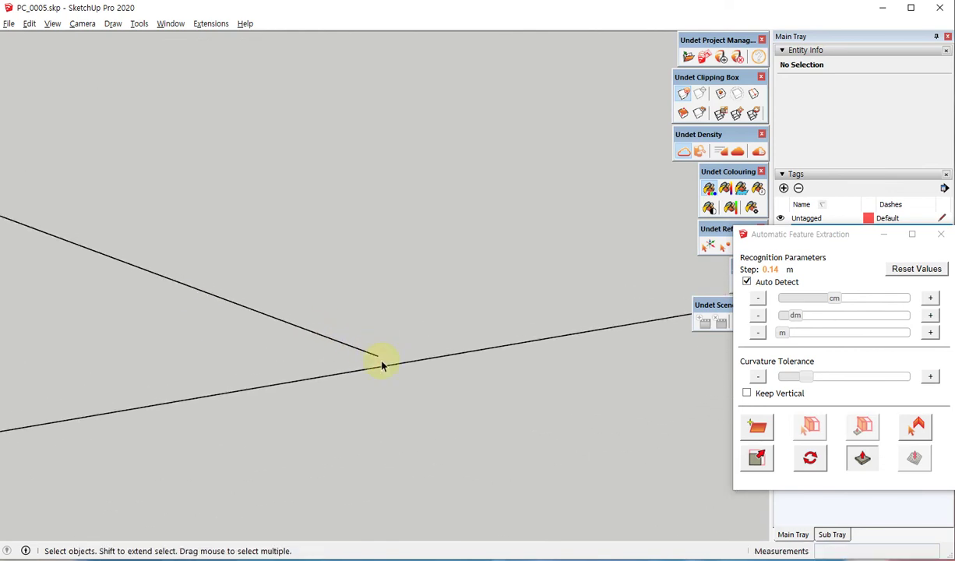
{"action": "key", "text": "l"}
{"action": "left_click", "coordinate": [381, 356]}
{"action": "left_click", "coordinate": [531, 443]}
{"action": "key", "text": "space"}
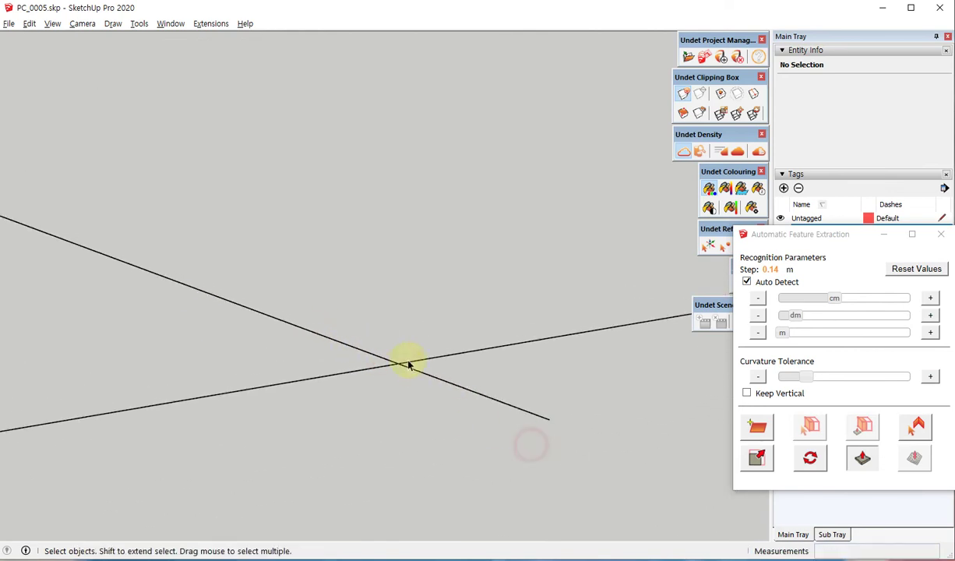
Step: Erase the overhanging ends of both lines beyond their intersection to form a clean corner
{"action": "key", "text": "l"}
{"action": "left_click", "coordinate": [393, 359]}
{"action": "key", "text": "e"}
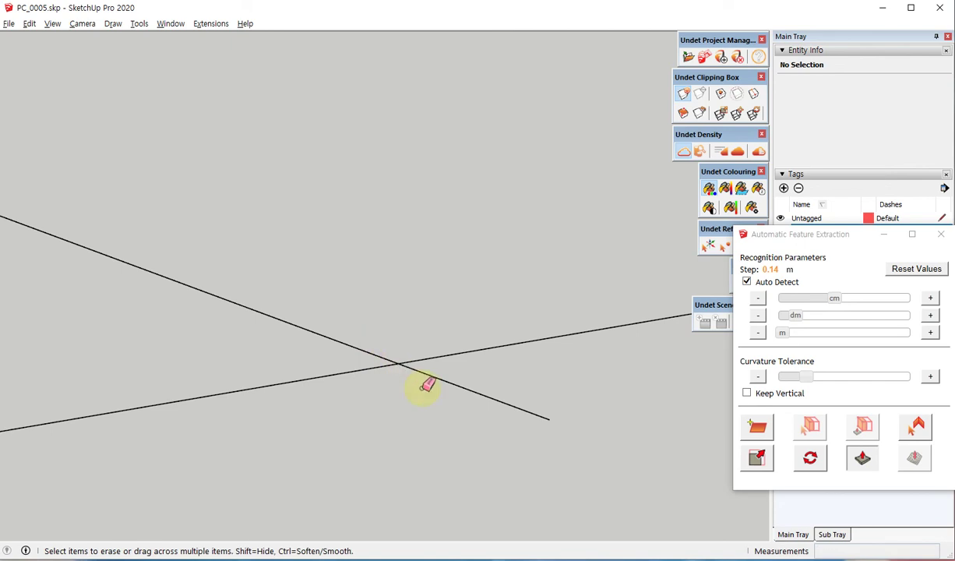
{"action": "left_click_drag", "start_coordinate": [343, 371], "coordinate": [344, 372]}
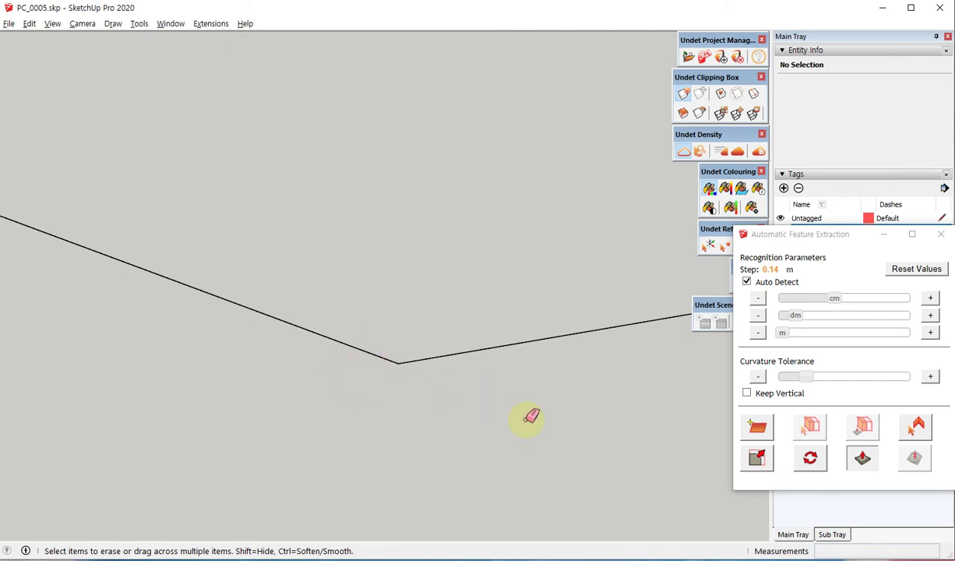
{"action": "scroll", "coordinate": [531, 416], "scroll_direction": "down", "scroll_amount": 5}
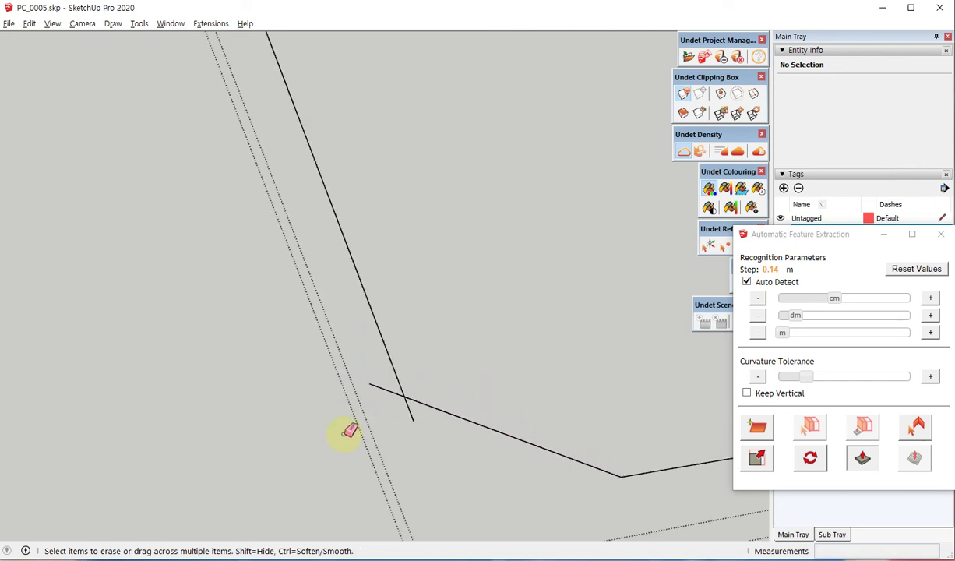
Step: Split the long wall and short angled wall lines at their crossing with a helper line, and erase it and both overhanging ends
{"action": "scroll", "coordinate": [390, 412], "scroll_direction": "up", "scroll_amount": 6}
{"action": "mouse_move", "coordinate": [460, 399]}
{"action": "left_mouse_down"}
{"action": "mouse_move", "coordinate": [426, 407]}
{"action": "mouse_move", "coordinate": [440, 405]}
{"action": "mouse_move", "coordinate": [390, 346]}
{"action": "left_mouse_up"}
{"action": "key", "text": "ctrl+z"}
{"action": "key", "text": "l"}
{"action": "left_click", "coordinate": [433, 355]}
{"action": "left_click", "coordinate": [380, 404]}
{"action": "key", "text": "e"}
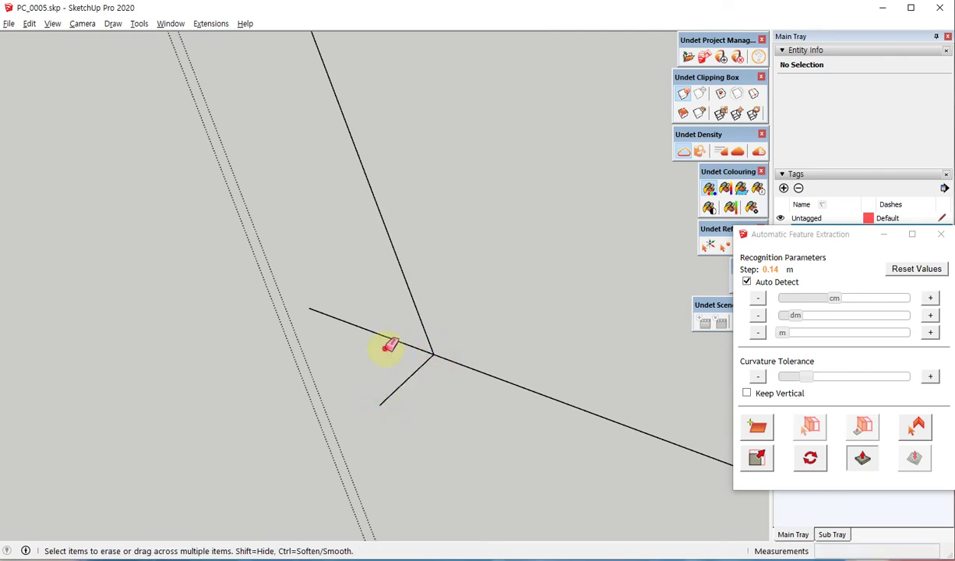
{"action": "key", "text": "space"}
{"action": "scroll", "coordinate": [223, 419], "scroll_direction": "down", "scroll_amount": 4}
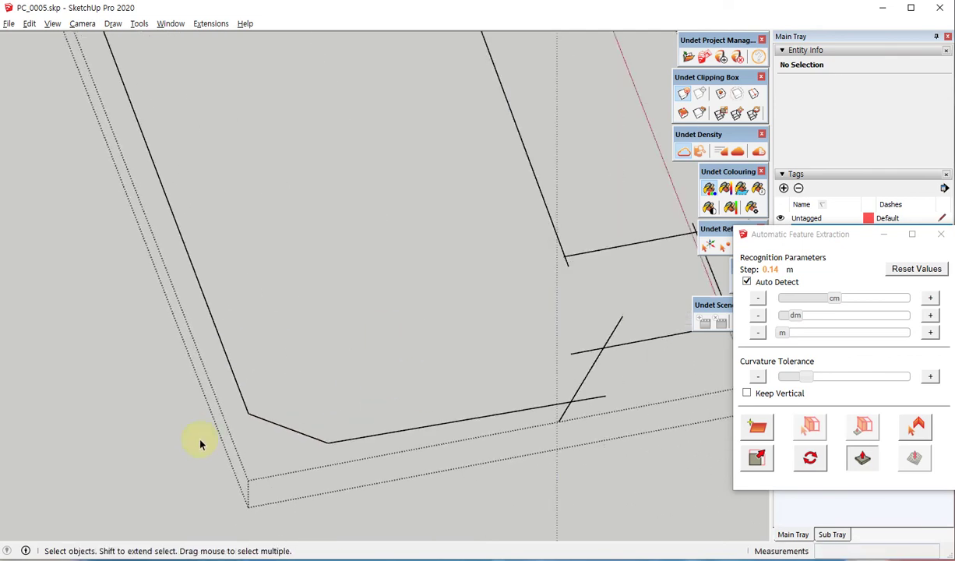
Step: Split the crossing of the end wall and diagonal wall lines with a helper line, and erase it and the overhanging ends
{"action": "scroll", "coordinate": [596, 416], "scroll_direction": "up", "scroll_amount": 5}
{"action": "key", "text": "l"}
{"action": "left_click", "coordinate": [503, 364]}
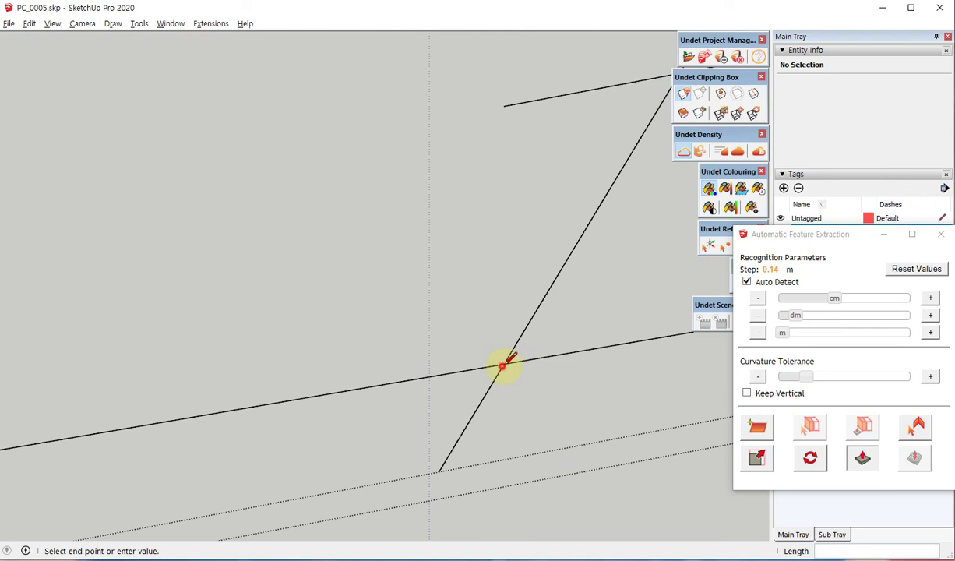
{"action": "key", "text": "e"}
{"action": "left_click", "coordinate": [475, 403]}
{"action": "scroll", "coordinate": [364, 463], "scroll_direction": "down", "scroll_amount": 3}
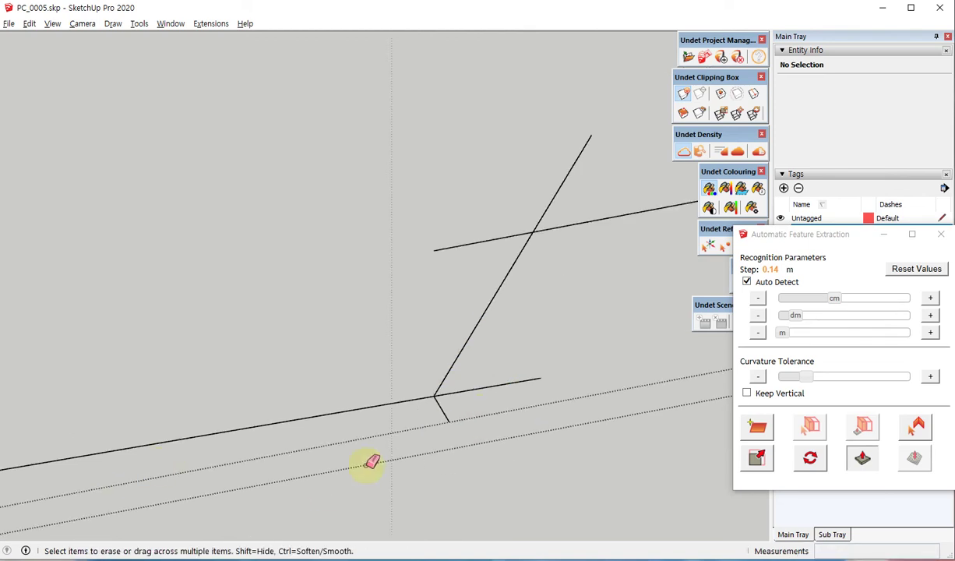
{"action": "left_click_drag", "start_coordinate": [436, 417], "coordinate": [463, 394]}
{"action": "left_click", "coordinate": [466, 390]}
{"action": "scroll", "coordinate": [406, 414], "scroll_direction": "down", "scroll_amount": 5}
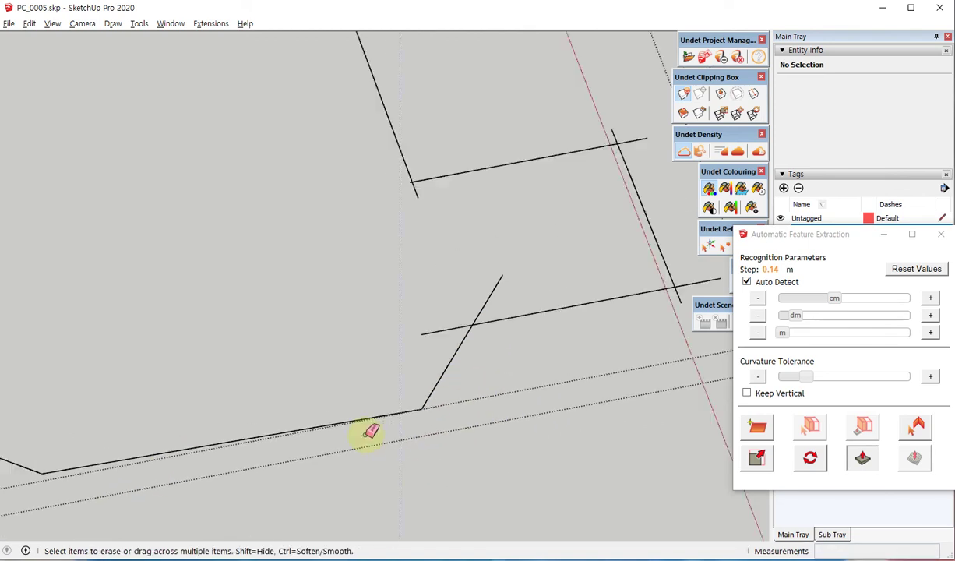
Step: Trim the diagonal wall's other end to the alcove's side wall using a temporary line at the crossing, leaving one clean corner
{"action": "middle_click_drag", "start_coordinate": [442, 384], "coordinate": [409, 393]}
{"action": "scroll", "coordinate": [409, 375], "scroll_direction": "up", "scroll_amount": 3}
{"action": "key", "text": "l"}
{"action": "left_click", "coordinate": [407, 370]}
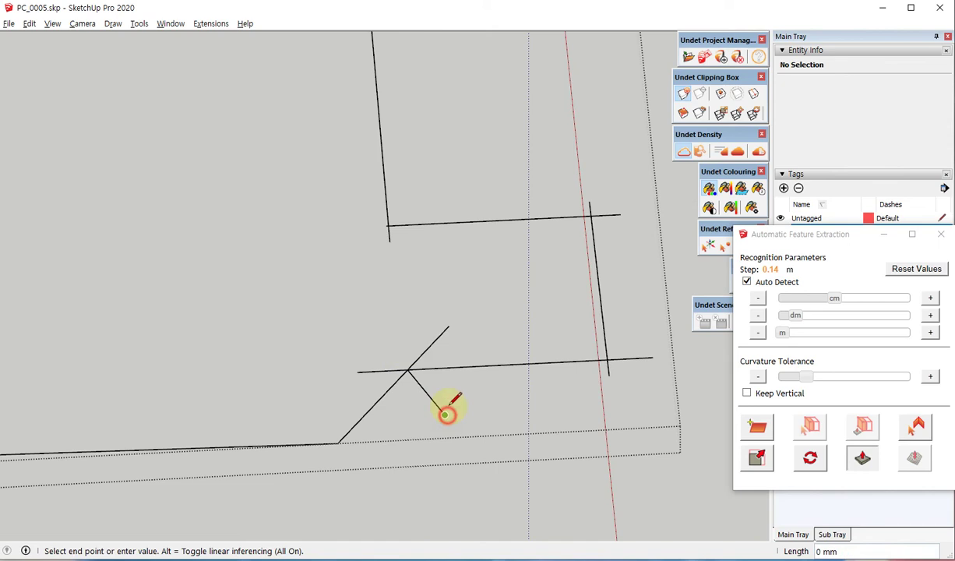
{"action": "left_click", "coordinate": [444, 413]}
{"action": "key", "text": "e"}
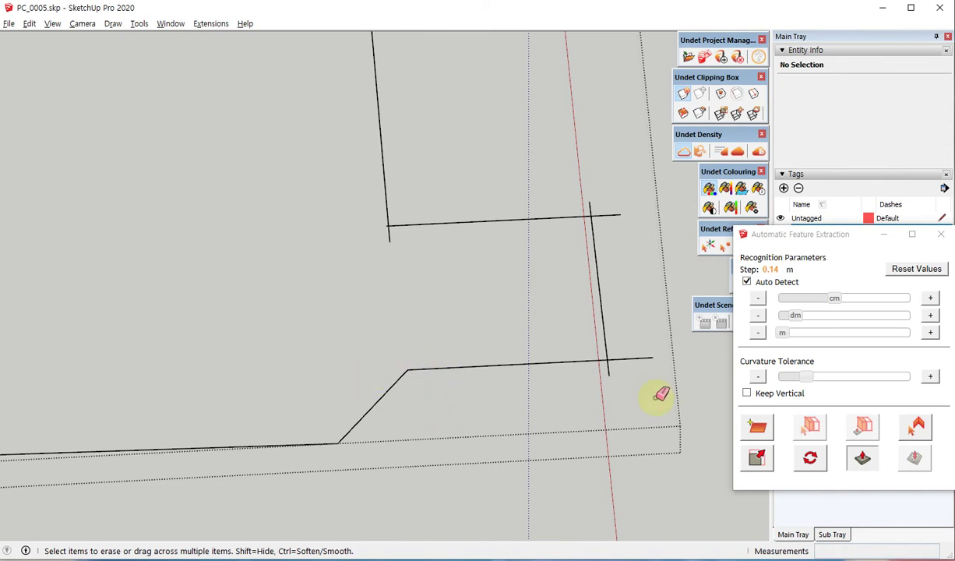
Step: Clean up the alcove's outer corner next to the diagonal wall by splitting the crossing lines and erasing the overhangs
{"action": "middle_click_drag", "start_coordinate": [661, 394], "coordinate": [476, 419], "text": "shift"}
{"action": "key", "text": "l"}
{"action": "left_click", "coordinate": [421, 385]}
{"action": "left_click", "coordinate": [451, 416]}
{"action": "key", "text": "e"}
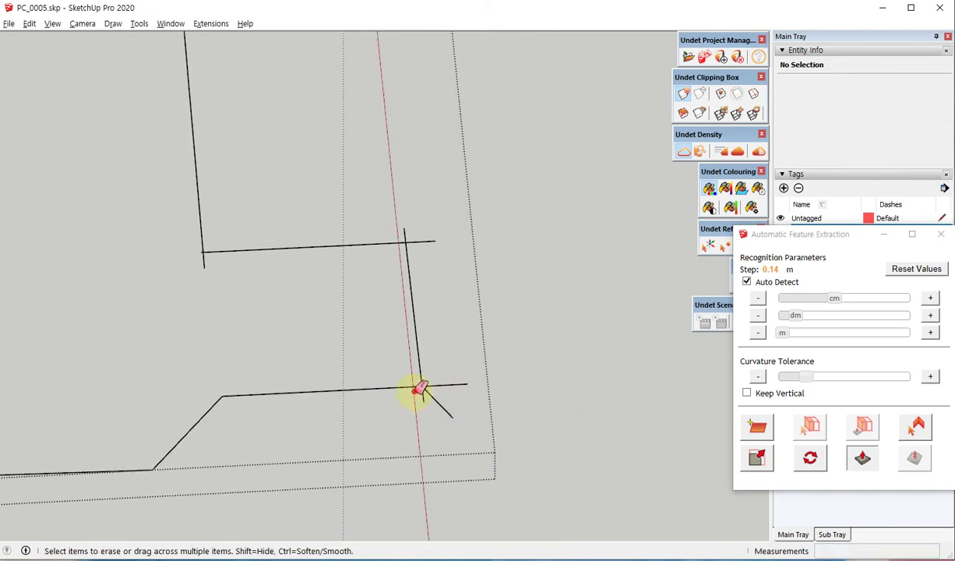
{"action": "left_click_drag", "start_coordinate": [440, 385], "coordinate": [456, 379]}
Step: Split the crossing at the alcove's second outer corner with a short line, and erase that line and both overhangs
{"action": "scroll", "coordinate": [424, 246], "scroll_direction": "up", "scroll_amount": 3}
{"action": "middle_click_drag", "start_coordinate": [424, 246], "coordinate": [454, 383], "text": "shift"}
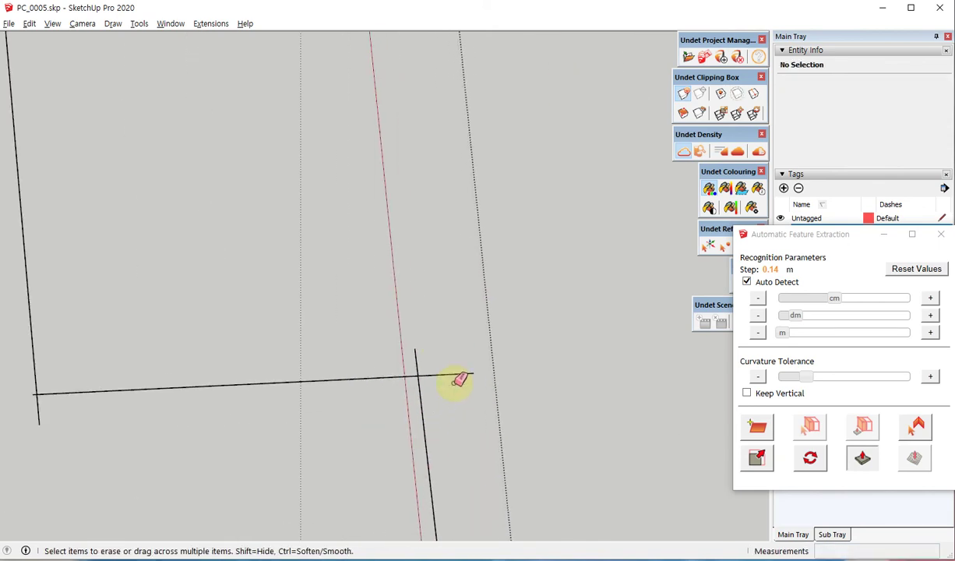
{"action": "key", "text": "l"}
{"action": "left_click", "coordinate": [418, 377]}
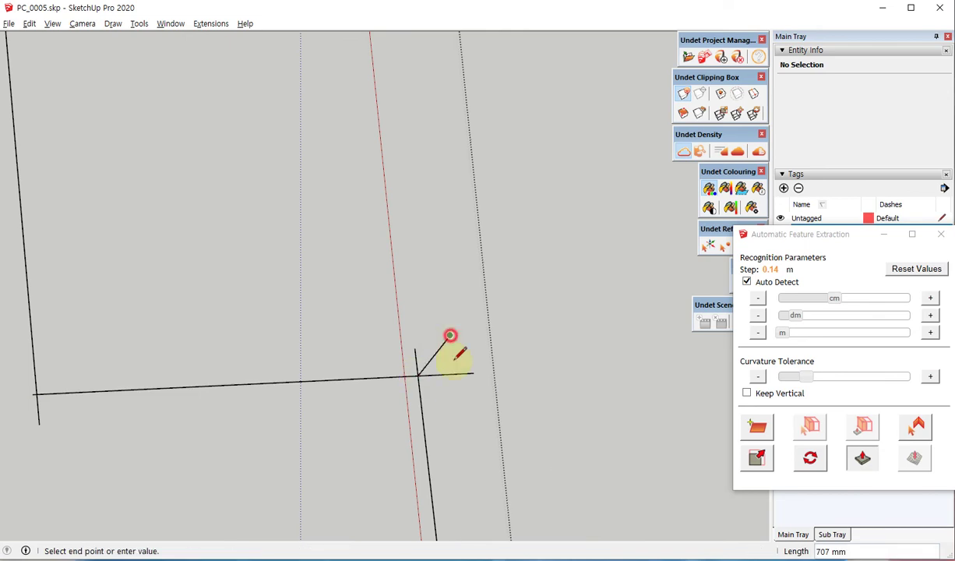
{"action": "left_click", "coordinate": [449, 336]}
{"action": "key", "text": "e"}
{"action": "left_click_drag", "start_coordinate": [413, 357], "coordinate": [420, 362]}
{"action": "scroll", "coordinate": [502, 393], "scroll_direction": "down", "scroll_amount": 4}
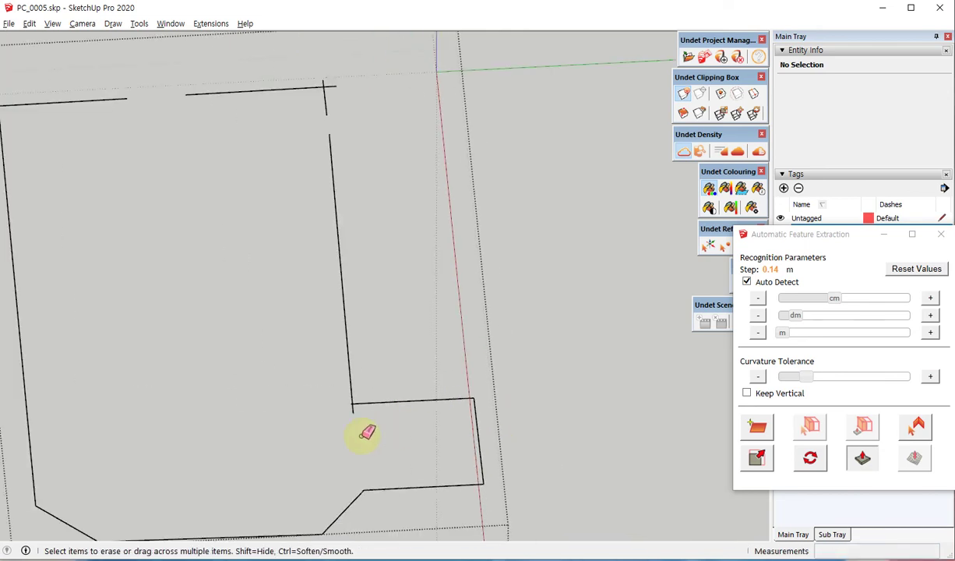
Step: Break the lines where the alcove meets the long wall and erase the helper line and overhanging stubs at that inner corner
{"action": "scroll", "coordinate": [362, 425], "scroll_direction": "up", "scroll_amount": 6}
{"action": "key", "text": "l"}
{"action": "left_click", "coordinate": [332, 331]}
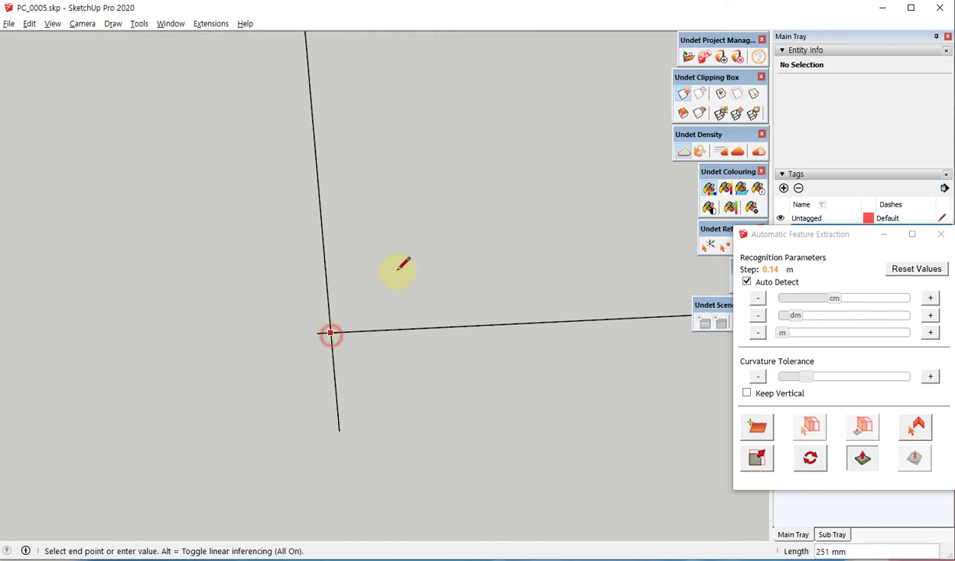
{"action": "left_click", "coordinate": [396, 271]}
{"action": "key", "text": "space"}
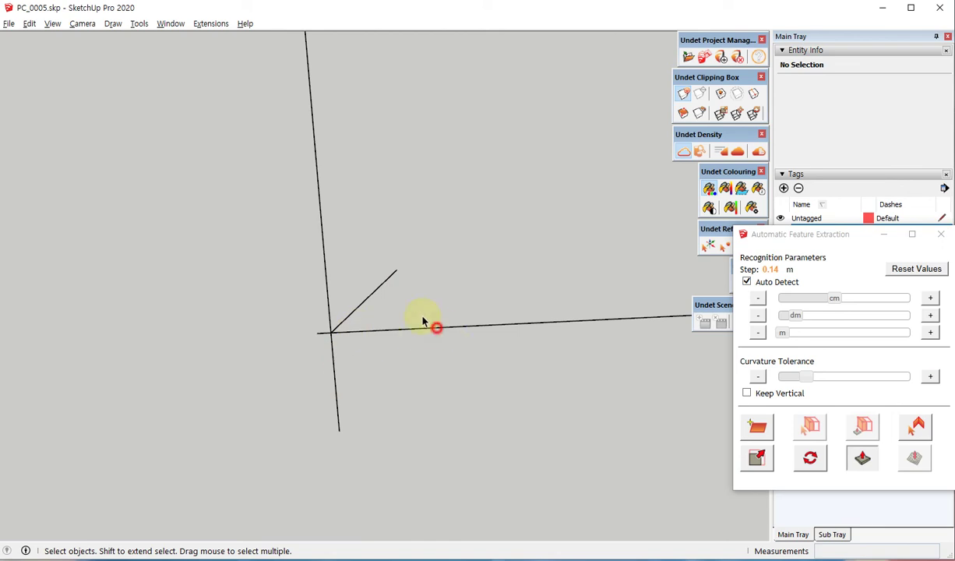
{"action": "left_click", "coordinate": [317, 315]}
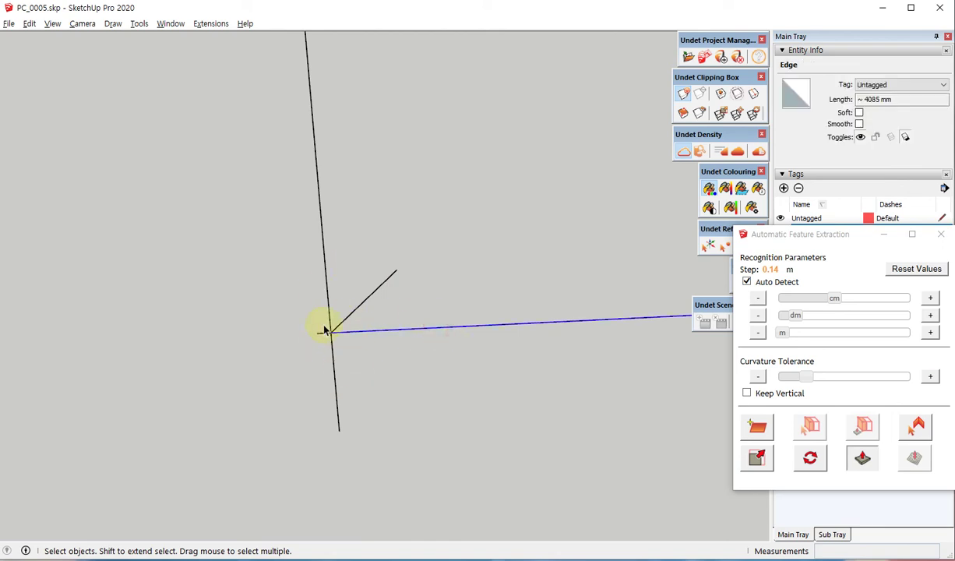
{"action": "scroll", "coordinate": [334, 349], "scroll_direction": "up", "scroll_amount": 2}
{"action": "middle_click_drag", "start_coordinate": [358, 408], "coordinate": [375, 343]}
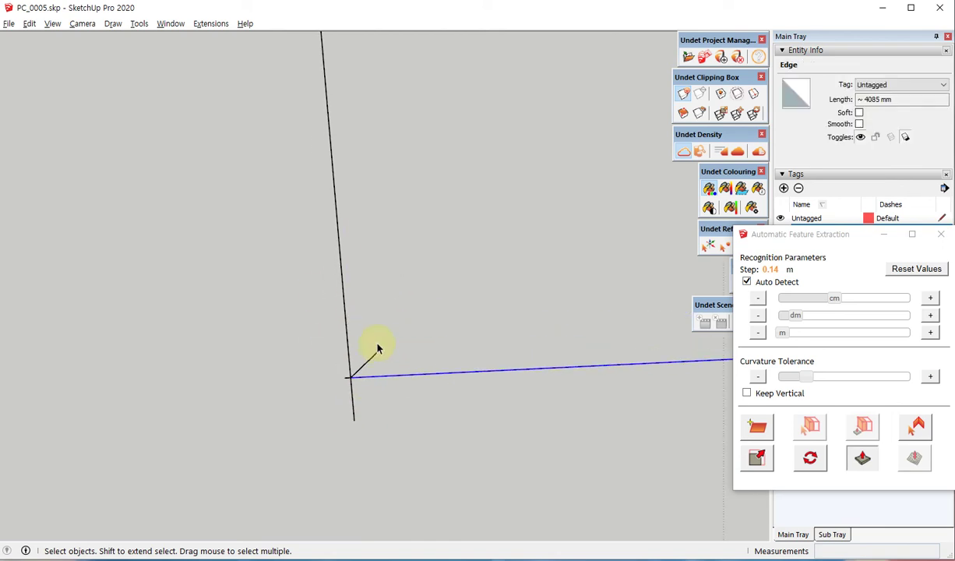
{"action": "key", "text": "e"}
{"action": "key", "text": "ctrl+z"}
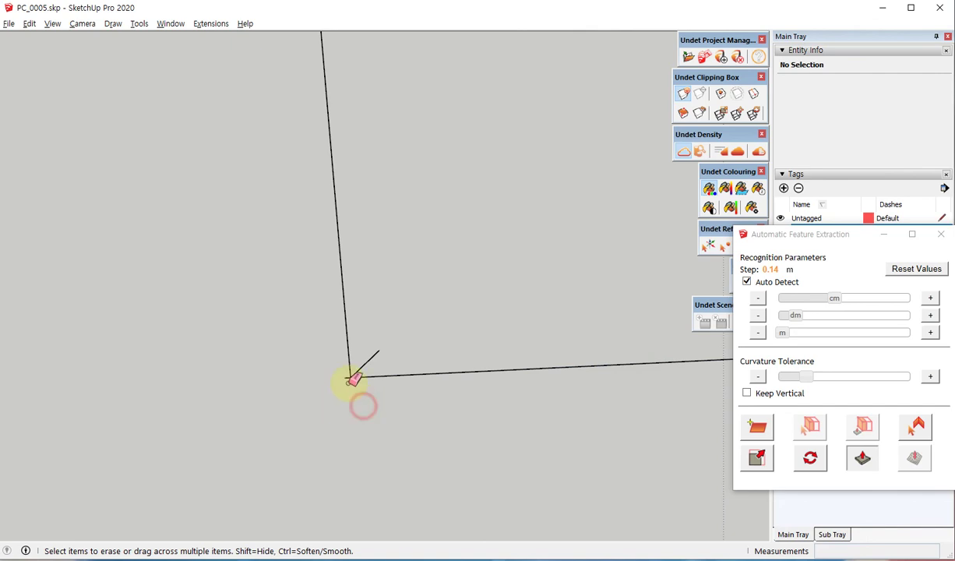
{"action": "middle_click_drag", "start_coordinate": [352, 380], "coordinate": [337, 366]}
{"action": "left_click", "coordinate": [381, 336]}
{"action": "scroll", "coordinate": [390, 471], "scroll_direction": "down", "scroll_amount": 2}
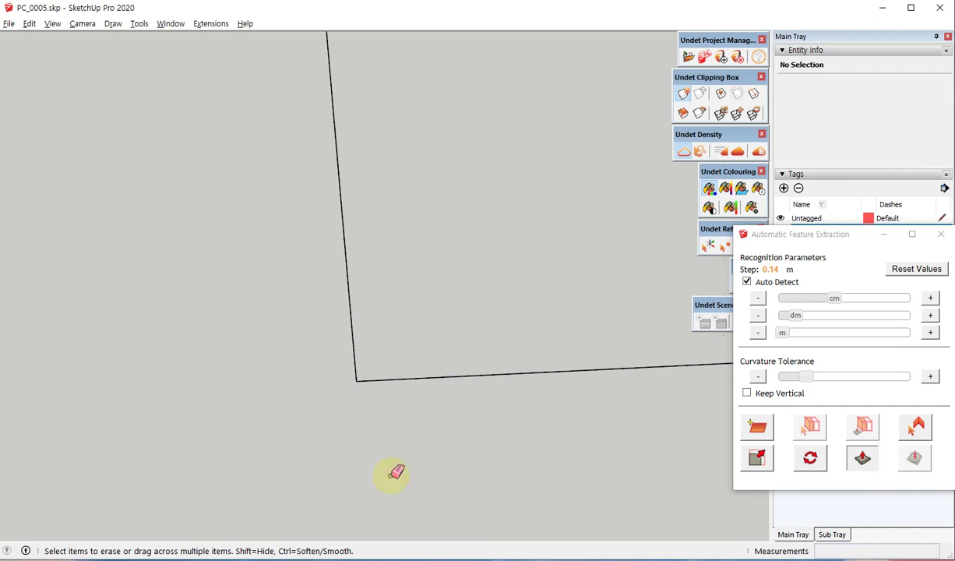
Step: Split the crossing at the corner between the two wall openings with a helper line, and erase it and both overhangs
{"action": "key", "text": "space"}
{"action": "scroll", "coordinate": [473, 449], "scroll_direction": "down", "scroll_amount": 5}
{"action": "mouse_move", "coordinate": [529, 471]}
{"action": "middle_mouse_down"}
{"action": "mouse_move", "coordinate": [352, 379]}
{"action": "mouse_move", "coordinate": [556, 331]}
{"action": "middle_mouse_up"}
{"action": "scroll", "coordinate": [556, 331], "scroll_direction": "up", "scroll_amount": 3}
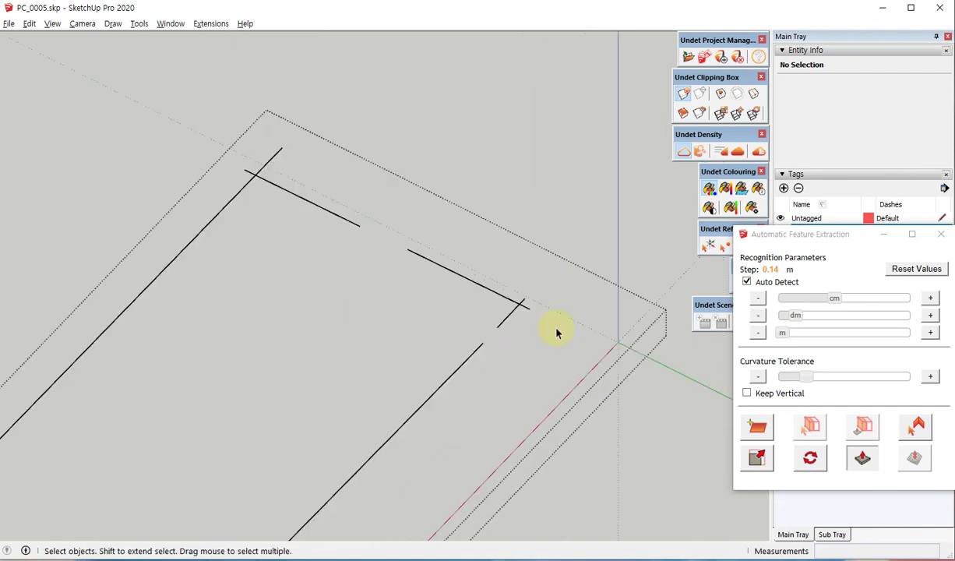
{"action": "key", "text": "ctrl+shift+w"}
{"action": "left_click_drag", "start_coordinate": [400, 270], "coordinate": [590, 393]}
{"action": "scroll", "coordinate": [431, 258], "scroll_direction": "up", "scroll_amount": 5}
{"action": "key", "text": "l"}
{"action": "middle_click_drag", "start_coordinate": [527, 253], "coordinate": [358, 379], "text": "shift"}
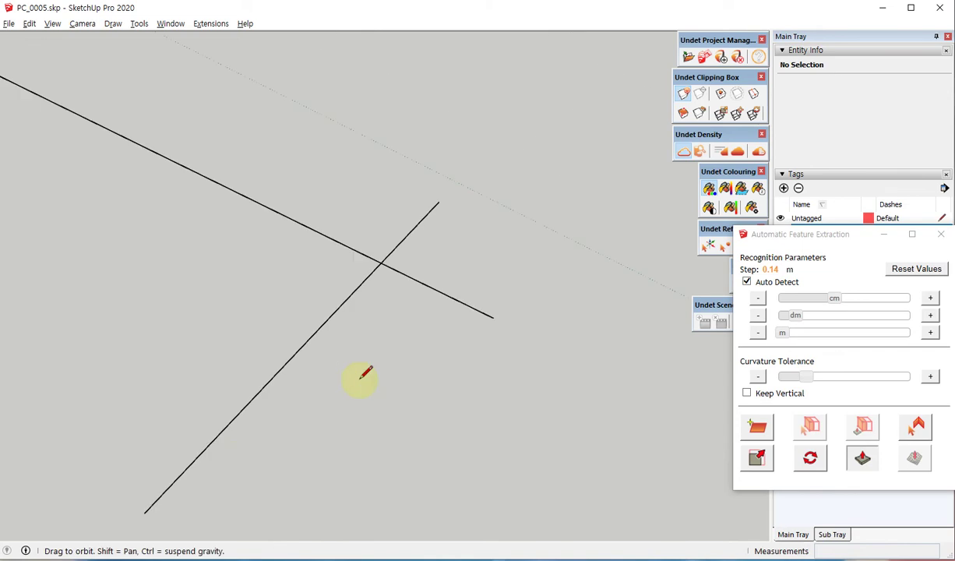
{"action": "left_click", "coordinate": [379, 264]}
{"action": "left_click", "coordinate": [549, 250]}
{"action": "key", "text": "e"}
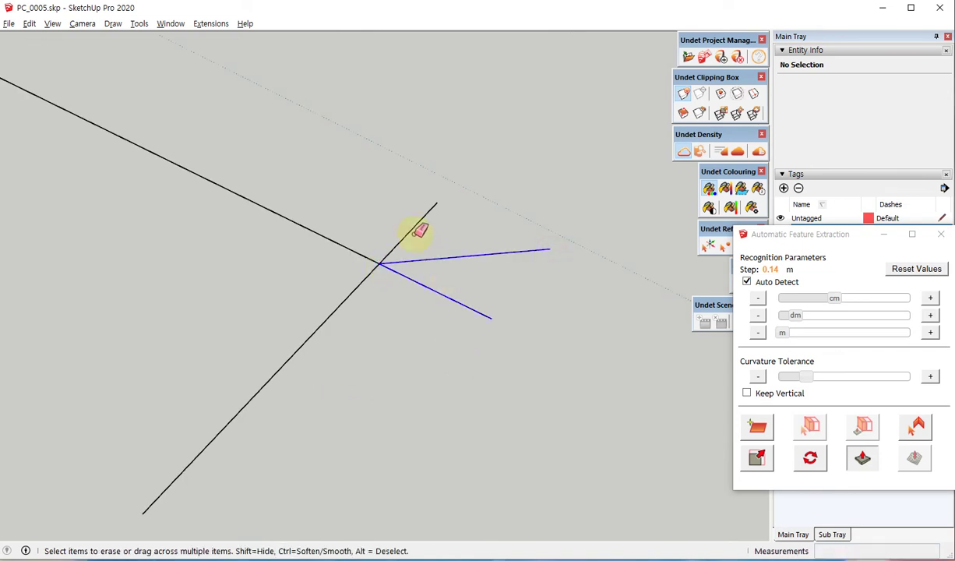
{"action": "left_click_drag", "start_coordinate": [413, 233], "coordinate": [385, 208]}
Step: Trim the remaining crossed corner at the far end of the uninterrupted long wall by splitting the lines and erasing the excess
{"action": "scroll", "coordinate": [568, 412], "scroll_direction": "down", "scroll_amount": 8}
{"action": "middle_click_drag", "start_coordinate": [545, 416], "coordinate": [843, 516], "text": "shift"}
{"action": "scroll", "coordinate": [387, 243], "scroll_direction": "up", "scroll_amount": 3}
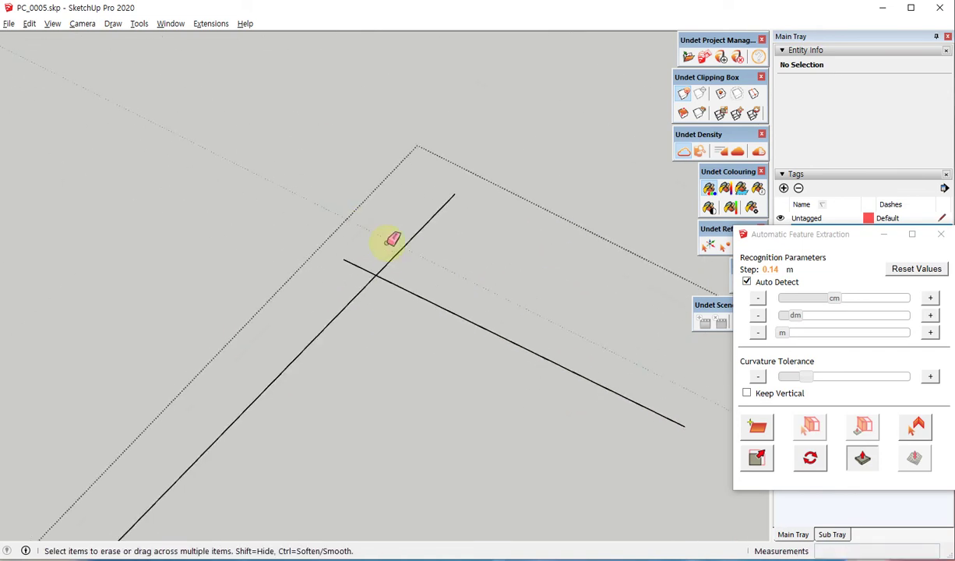
{"action": "key", "text": "l"}
{"action": "left_click", "coordinate": [377, 272]}
{"action": "left_click", "coordinate": [376, 204]}
{"action": "key", "text": "e"}
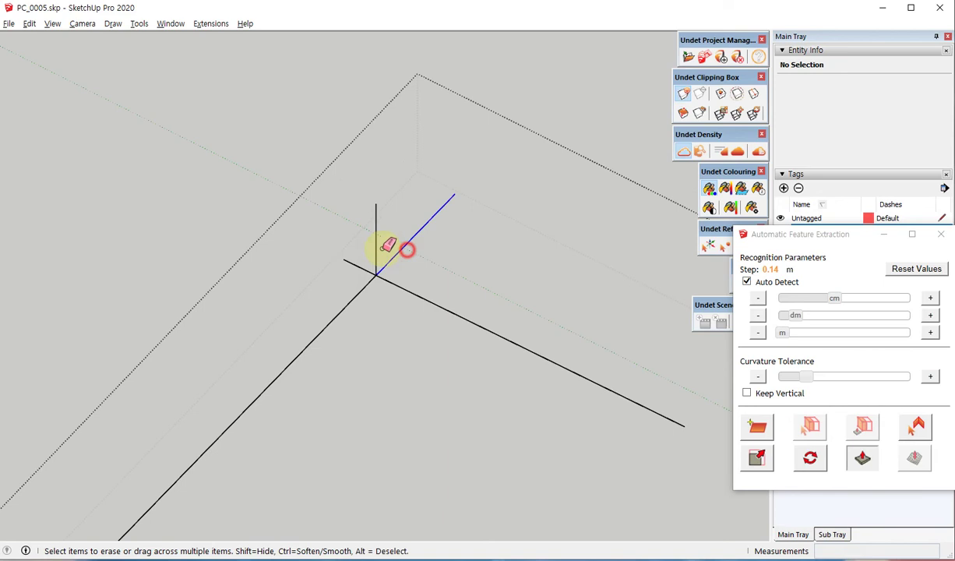
{"action": "left_click_drag", "start_coordinate": [347, 272], "coordinate": [328, 257]}
{"action": "key", "text": "space"}
{"action": "key", "text": "shift+z"}
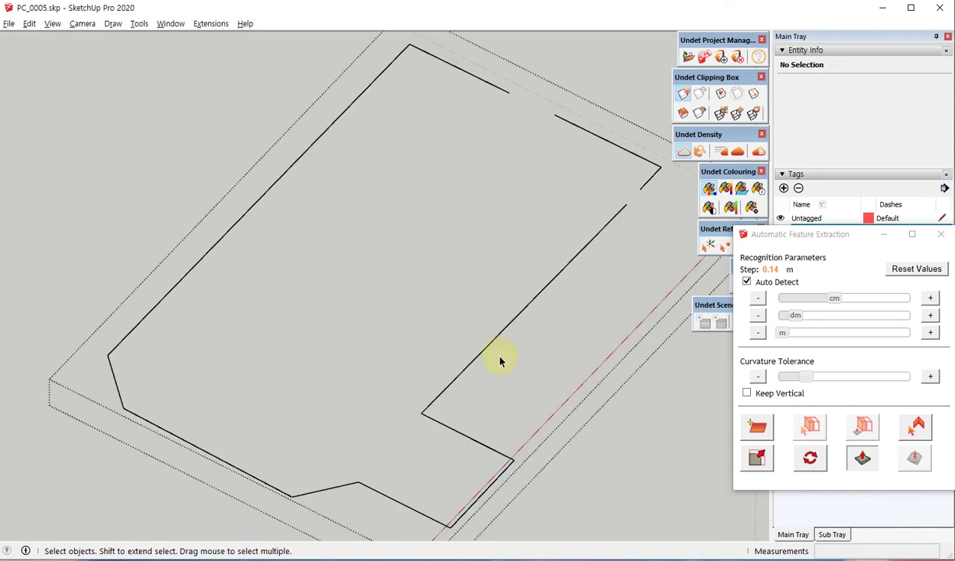
{"action": "middle_click_drag", "start_coordinate": [459, 360], "coordinate": [194, 452]}
{"action": "scroll", "coordinate": [335, 330], "scroll_direction": "down", "scroll_amount": 3}
{"action": "middle_click_drag", "start_coordinate": [486, 307], "coordinate": [251, 302]}
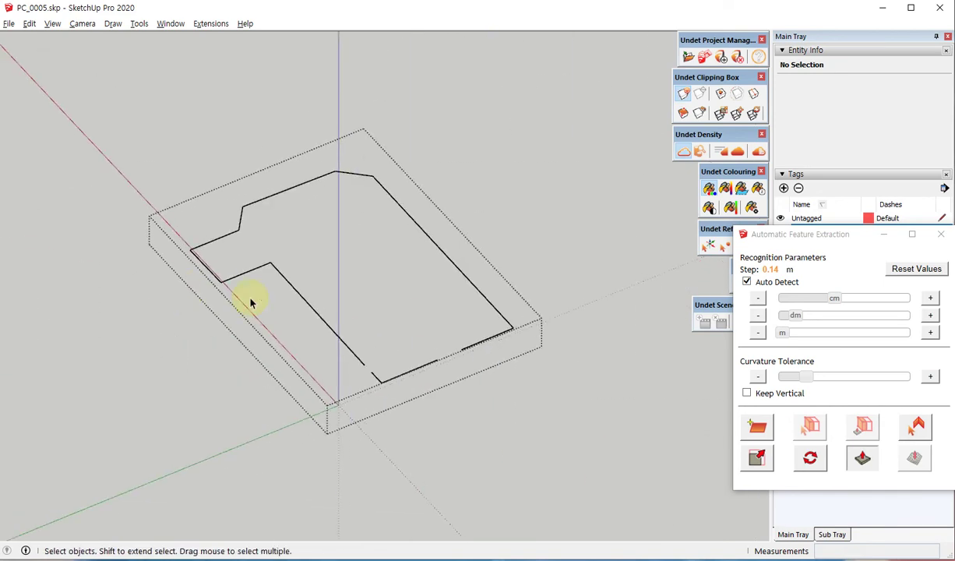
{"action": "scroll", "coordinate": [250, 302], "scroll_direction": "up", "scroll_amount": 3}
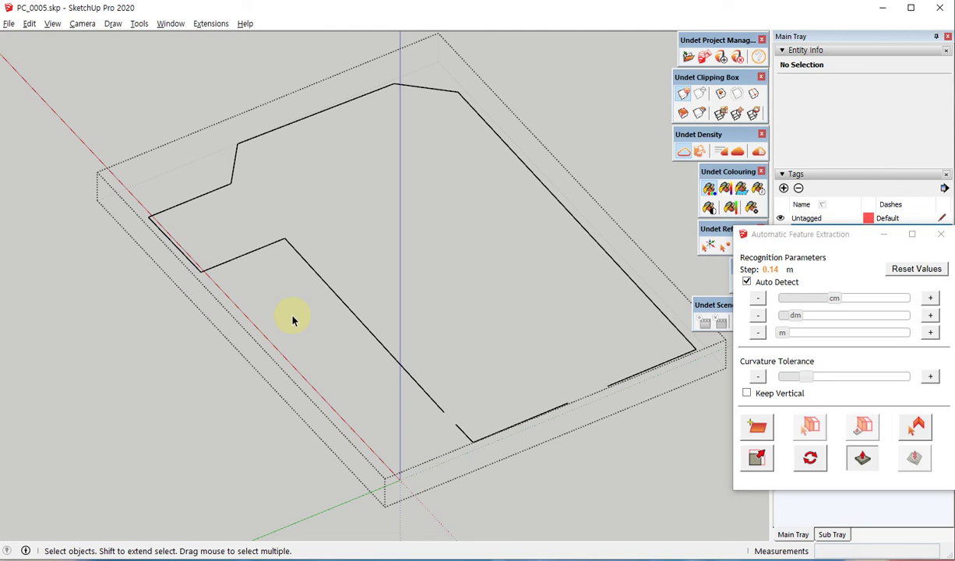
{"action": "scroll", "coordinate": [293, 316], "scroll_direction": "down", "scroll_amount": 4}
{"action": "left_click_drag", "start_coordinate": [151, 182], "coordinate": [505, 428]}
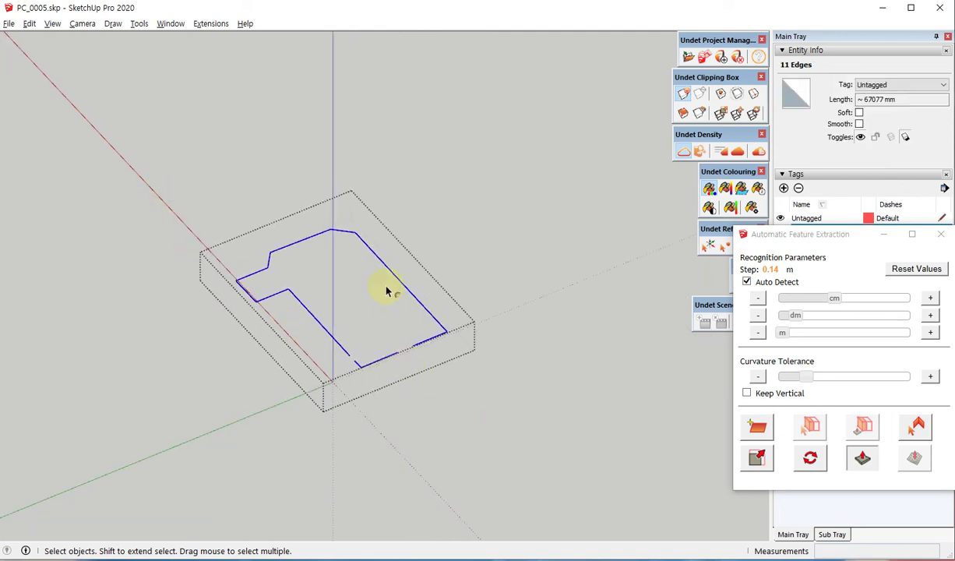
{"action": "key", "text": "f"}
{"action": "scroll", "coordinate": [372, 285], "scroll_direction": "up", "scroll_amount": 3}
{"action": "key", "text": "space"}
{"action": "middle_click_drag", "start_coordinate": [273, 336], "coordinate": [218, 299]}
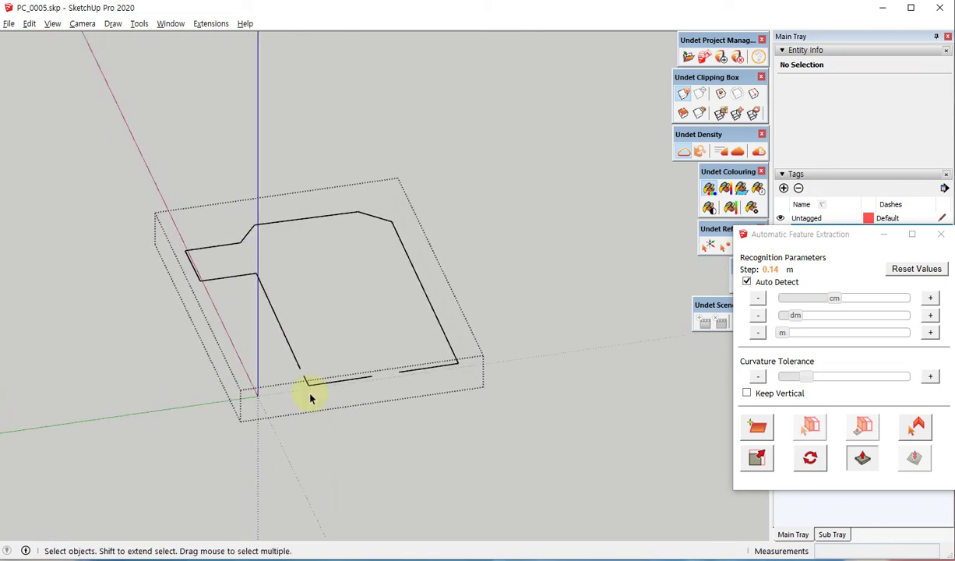
Step: Close the opening in the long wall near the corner by drawing a line between its two free ends
{"action": "scroll", "coordinate": [309, 398], "scroll_direction": "up", "scroll_amount": 2}
{"action": "left_click", "coordinate": [349, 375]}
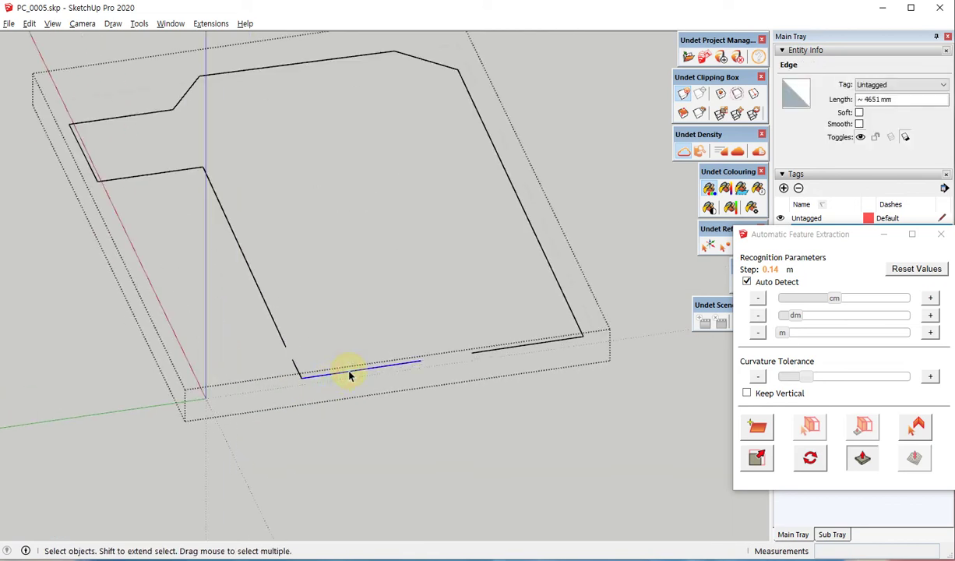
{"action": "left_click", "coordinate": [348, 372]}
{"action": "middle_click_drag", "start_coordinate": [270, 239], "coordinate": [474, 370]}
{"action": "scroll", "coordinate": [390, 424], "scroll_direction": "up", "scroll_amount": 5}
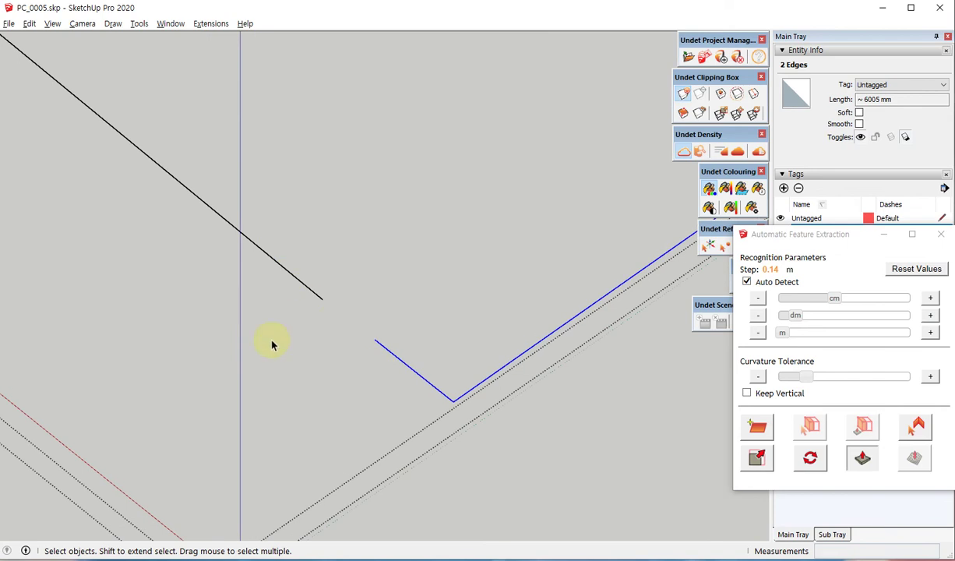
{"action": "scroll", "coordinate": [330, 311], "scroll_direction": "up", "scroll_amount": 2}
{"action": "key", "text": "l"}
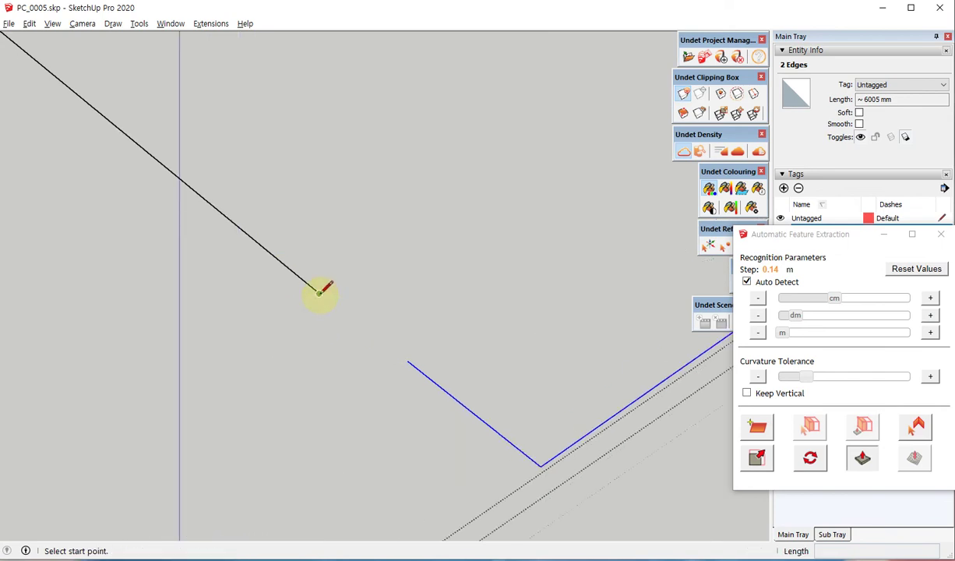
{"action": "left_click", "coordinate": [320, 292]}
{"action": "scroll", "coordinate": [413, 350], "scroll_direction": "up", "scroll_amount": 2}
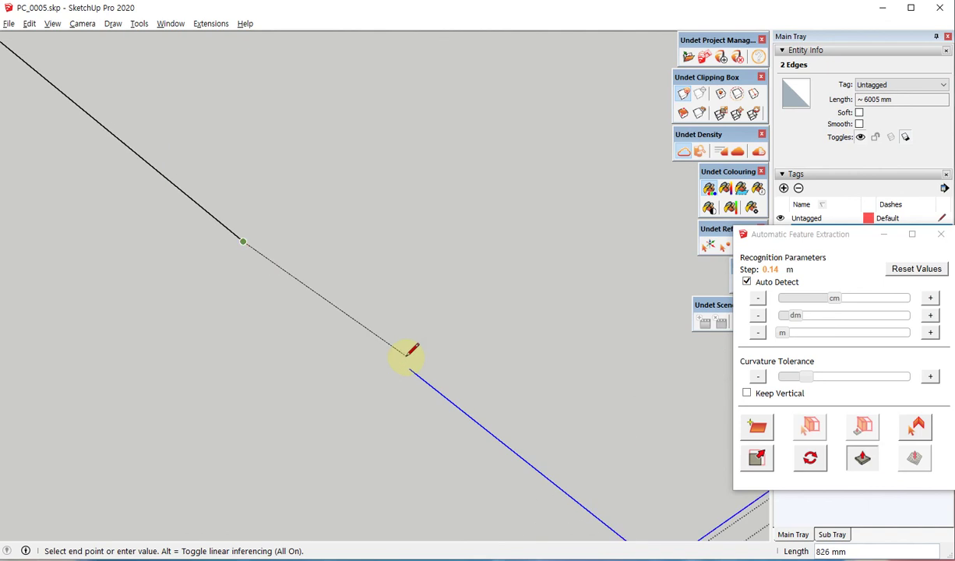
{"action": "left_click", "coordinate": [411, 376]}
{"action": "key", "text": "space"}
{"action": "scroll", "coordinate": [263, 355], "scroll_direction": "down", "scroll_amount": 8}
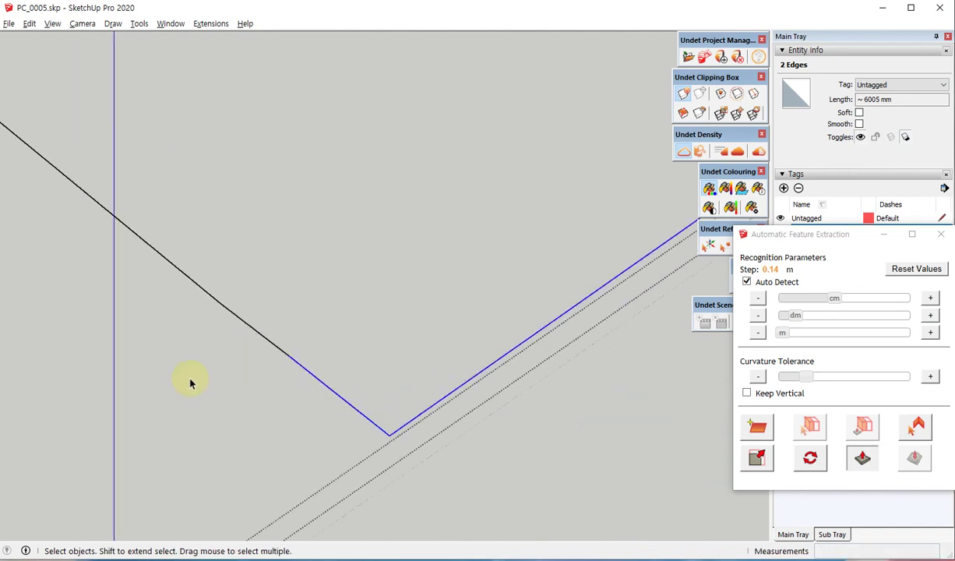
Step: Bridge the gap in the end wall with a line between its free endpoints to close the outline into a face
{"action": "scroll", "coordinate": [534, 201], "scroll_direction": "up", "scroll_amount": 3}
{"action": "key", "text": "l"}
{"action": "left_click", "coordinate": [523, 260]}
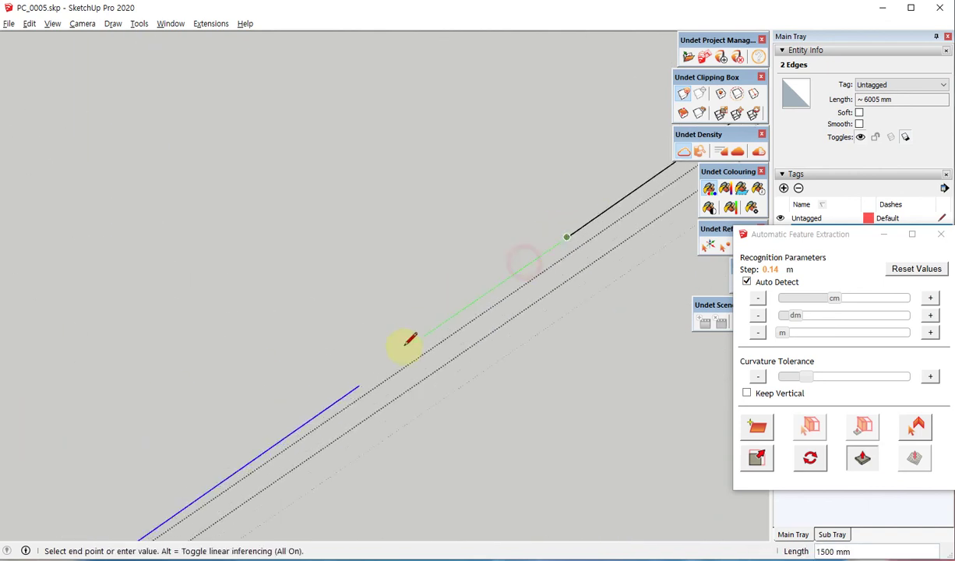
{"action": "scroll", "coordinate": [348, 387], "scroll_direction": "up", "scroll_amount": 3}
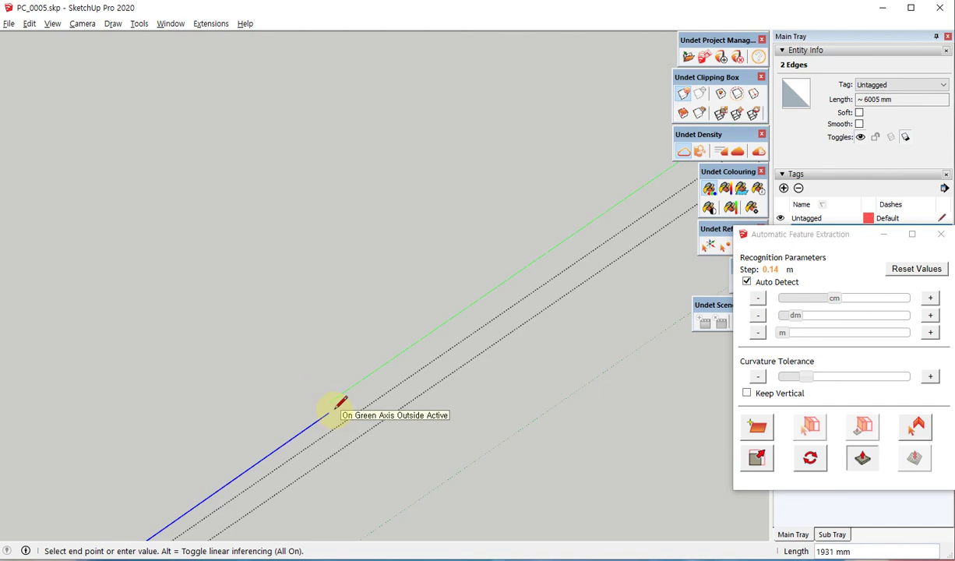
{"action": "left_click", "coordinate": [330, 411]}
{"action": "key", "text": "space"}
{"action": "scroll", "coordinate": [413, 366], "scroll_direction": "up", "scroll_amount": 1}
{"action": "scroll", "coordinate": [434, 390], "scroll_direction": "down", "scroll_amount": 5}
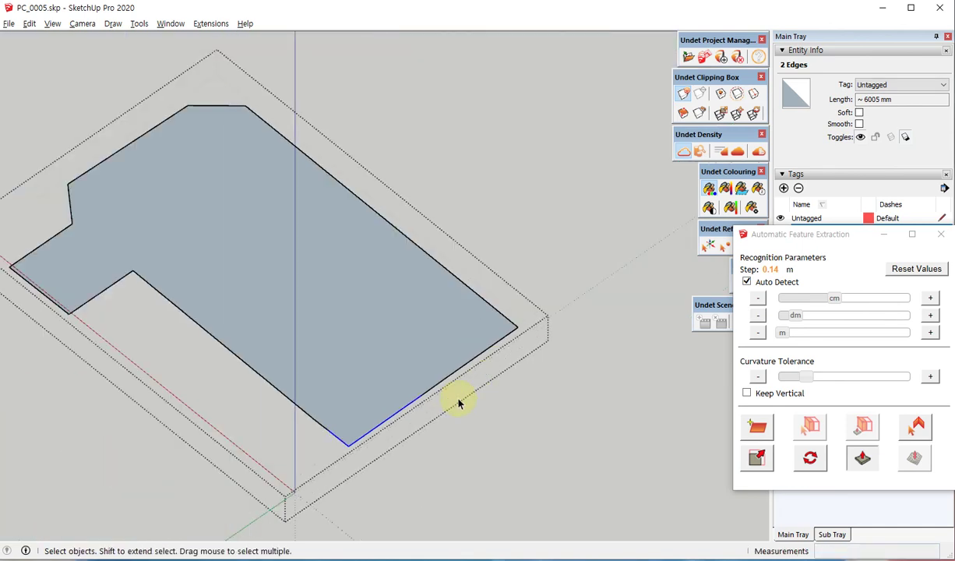
Step: Offset the edges of the closed church floor face inward by 1000 mm to outline the wall thickness
{"action": "scroll", "coordinate": [454, 399], "scroll_direction": "up", "scroll_amount": 2}
{"action": "scroll", "coordinate": [397, 392], "scroll_direction": "up", "scroll_amount": 2}
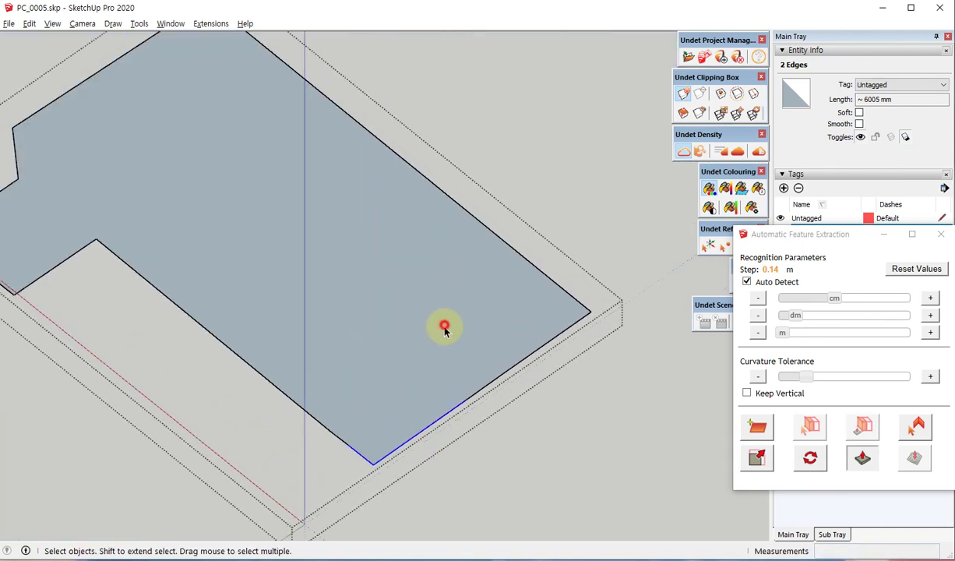
{"action": "left_click", "coordinate": [443, 327]}
{"action": "key", "text": "f"}
{"action": "left_click", "coordinate": [483, 388]}
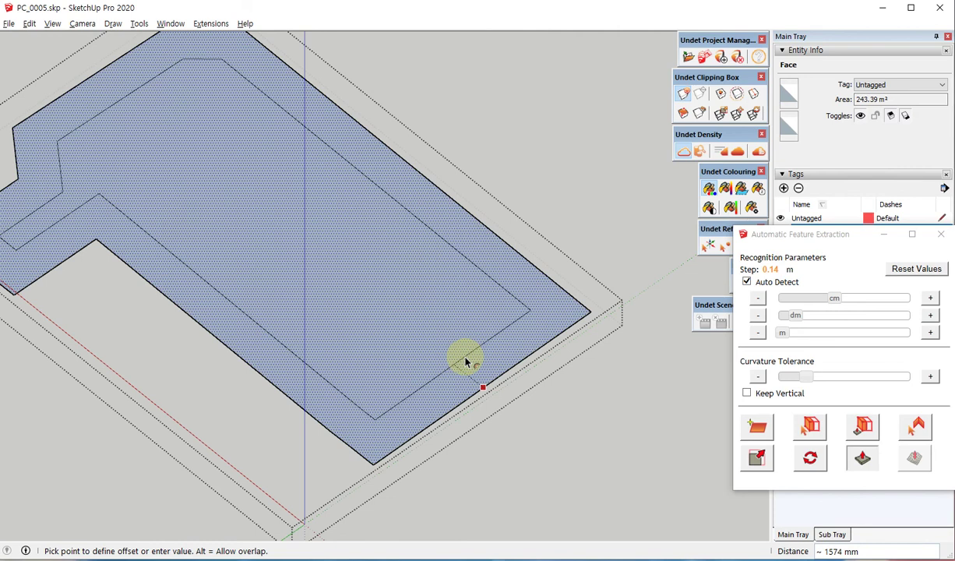
{"action": "key", "text": "Return"}
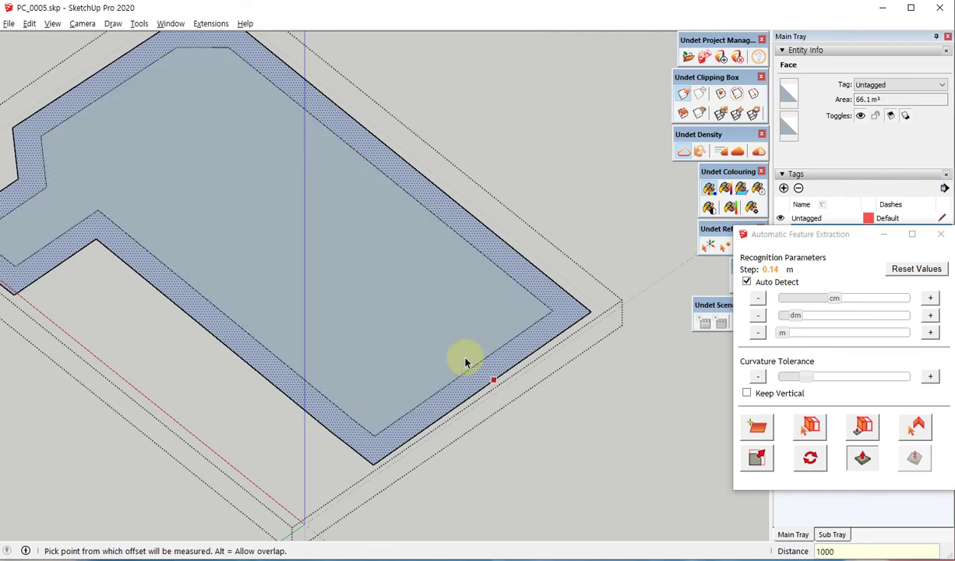
Step: Delete the inner floor face so that only the ring of the walls is left
{"action": "key", "text": "space"}
{"action": "middle_click_drag", "start_coordinate": [233, 346], "coordinate": [375, 272]}
{"action": "scroll", "coordinate": [296, 325], "scroll_direction": "down", "scroll_amount": 3}
{"action": "left_click", "coordinate": [373, 272]}
{"action": "key", "text": "Delete"}
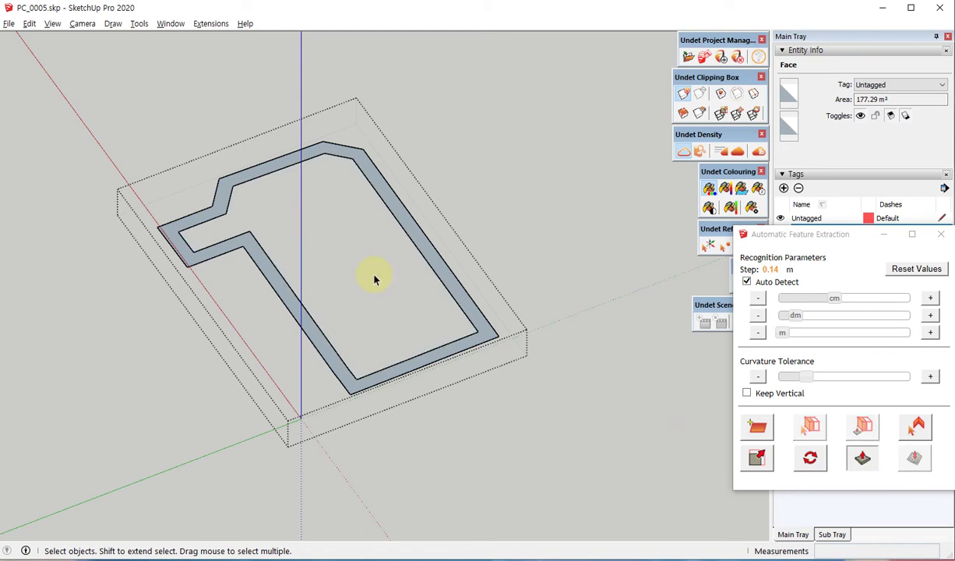
Step: Display the point cloud again and bring the end-wall corner into close view against the wall ring
{"action": "middle_click_drag", "start_coordinate": [245, 388], "coordinate": [280, 373]}
{"action": "left_click", "coordinate": [683, 153]}
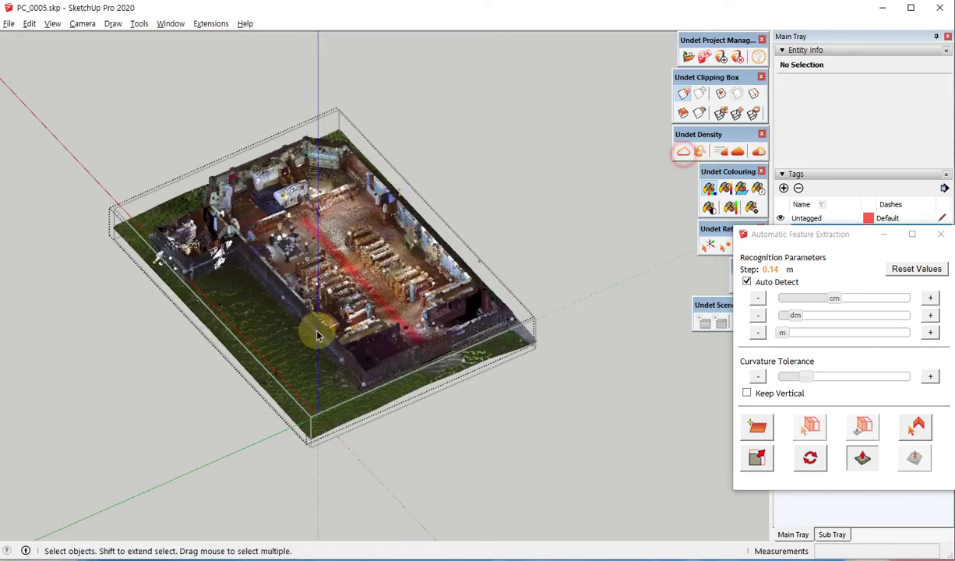
{"action": "scroll", "coordinate": [356, 373], "scroll_direction": "up", "scroll_amount": 8}
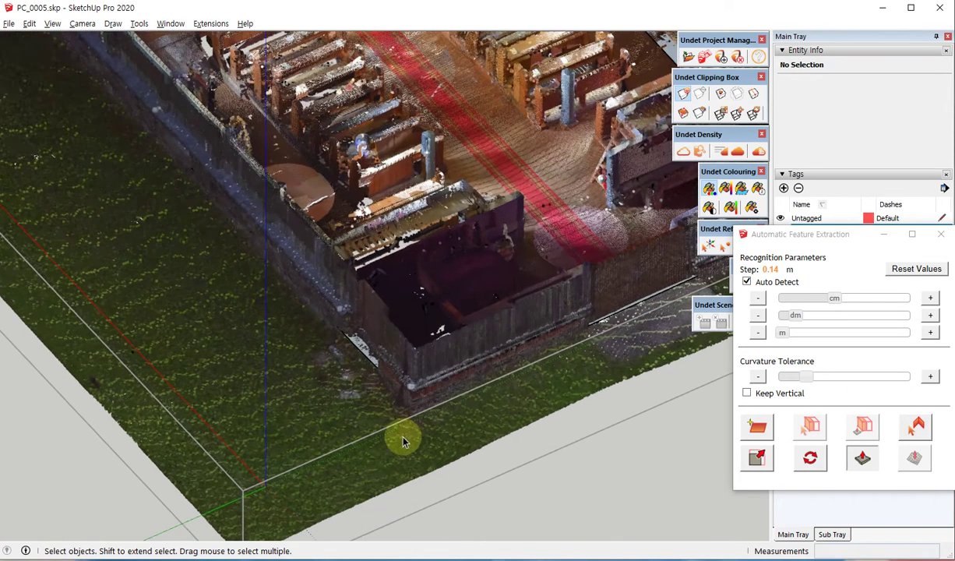
{"action": "middle_click_drag", "start_coordinate": [403, 441], "coordinate": [548, 319]}
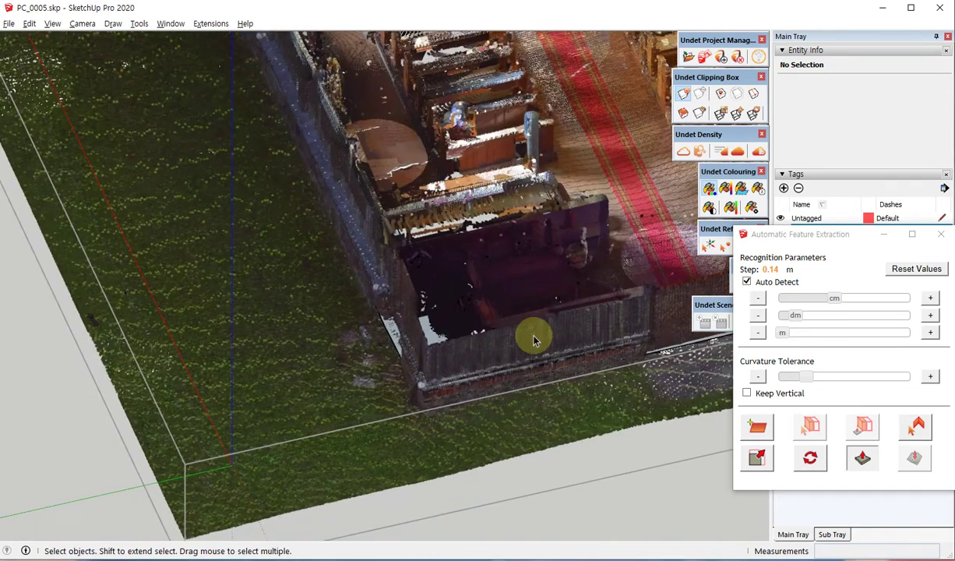
{"action": "middle_click_drag", "start_coordinate": [369, 335], "coordinate": [462, 419]}
{"action": "scroll", "coordinate": [377, 302], "scroll_direction": "up", "scroll_amount": 4}
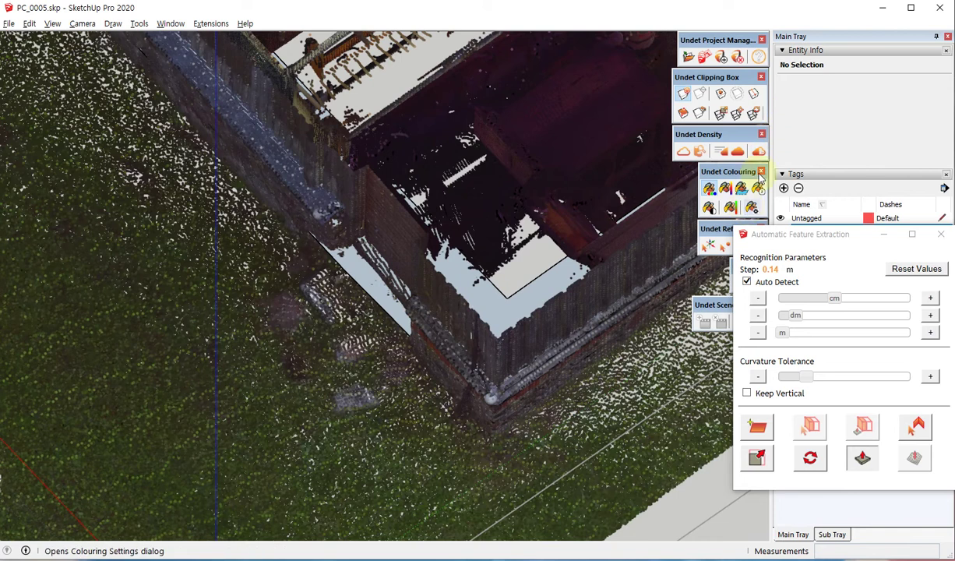
Step: Set the point cloud's transparency to 69 in the colouring settings, keeping the dialog clear of the model
{"action": "left_click", "coordinate": [752, 211]}
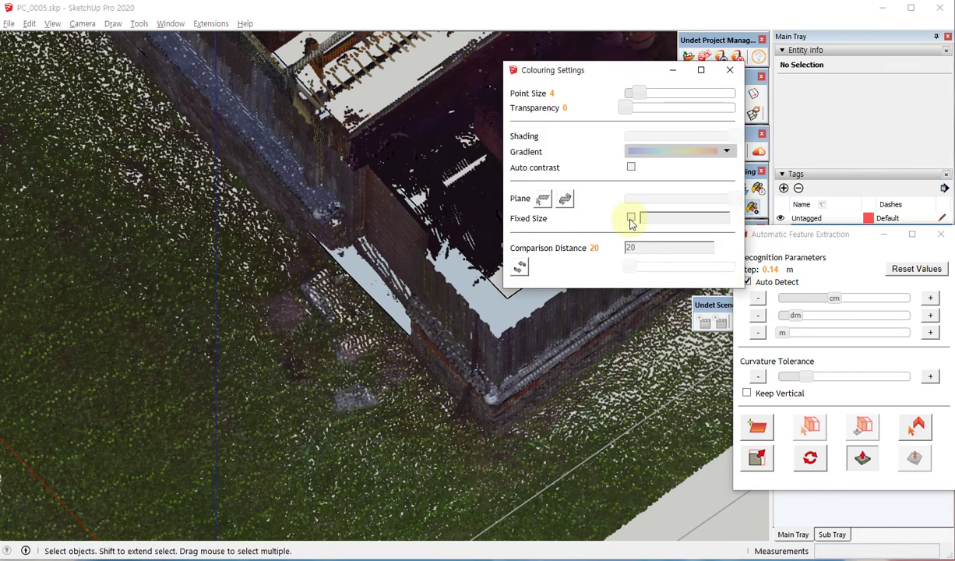
{"action": "left_click_drag", "start_coordinate": [611, 68], "coordinate": [703, 69]}
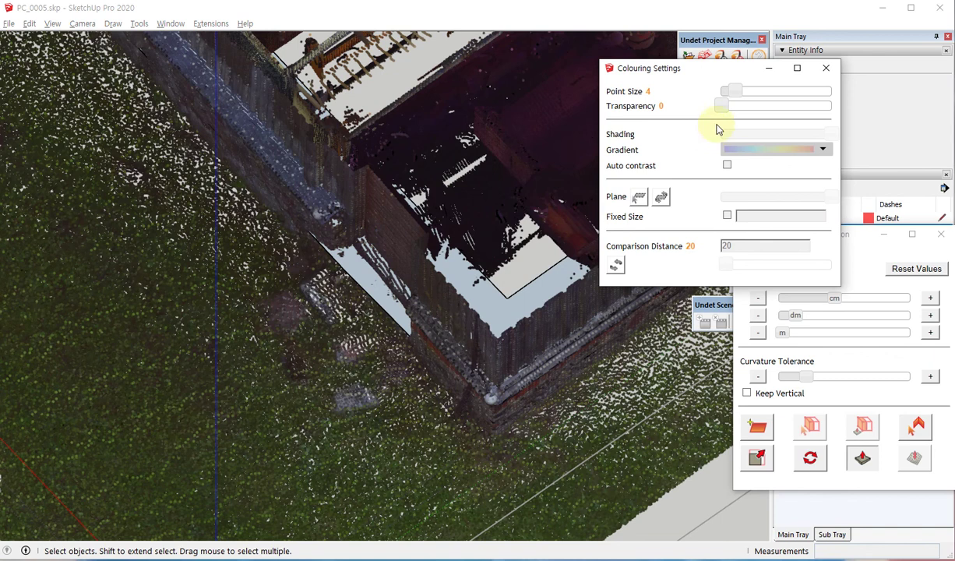
{"action": "left_click", "coordinate": [762, 106]}
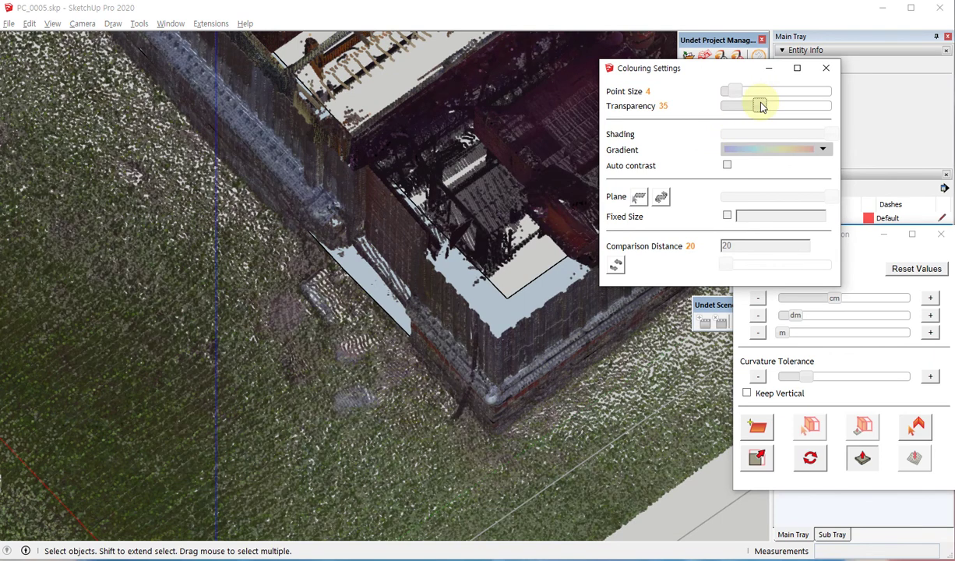
{"action": "left_click_drag", "start_coordinate": [798, 109], "coordinate": [799, 109]}
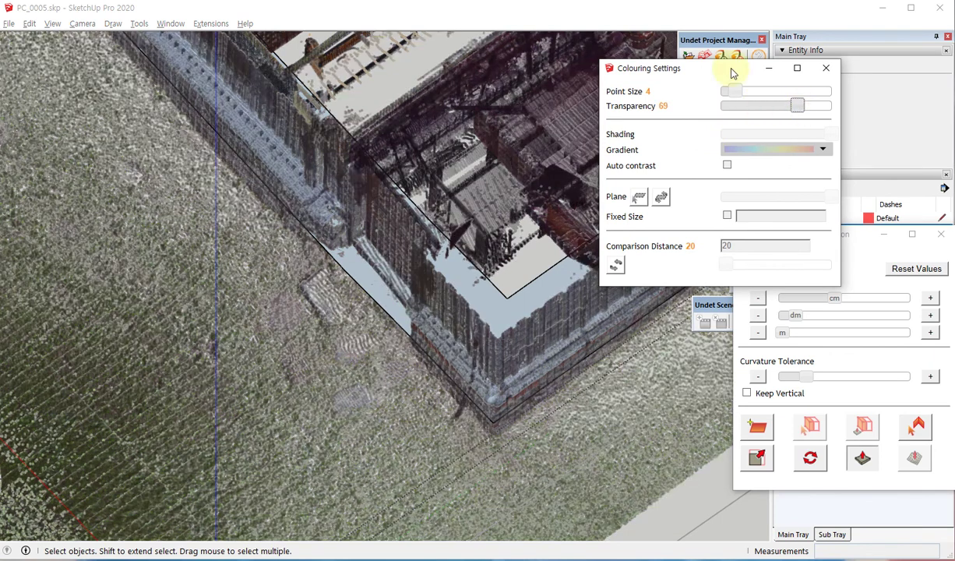
{"action": "left_click_drag", "start_coordinate": [714, 70], "coordinate": [814, 72]}
Step: Push the wall ring face down about 394 mm toward the ground, judging the depth against the point cloud in front view
{"action": "middle_click_drag", "start_coordinate": [234, 399], "coordinate": [356, 313]}
{"action": "scroll", "coordinate": [424, 283], "scroll_direction": "up", "scroll_amount": 6}
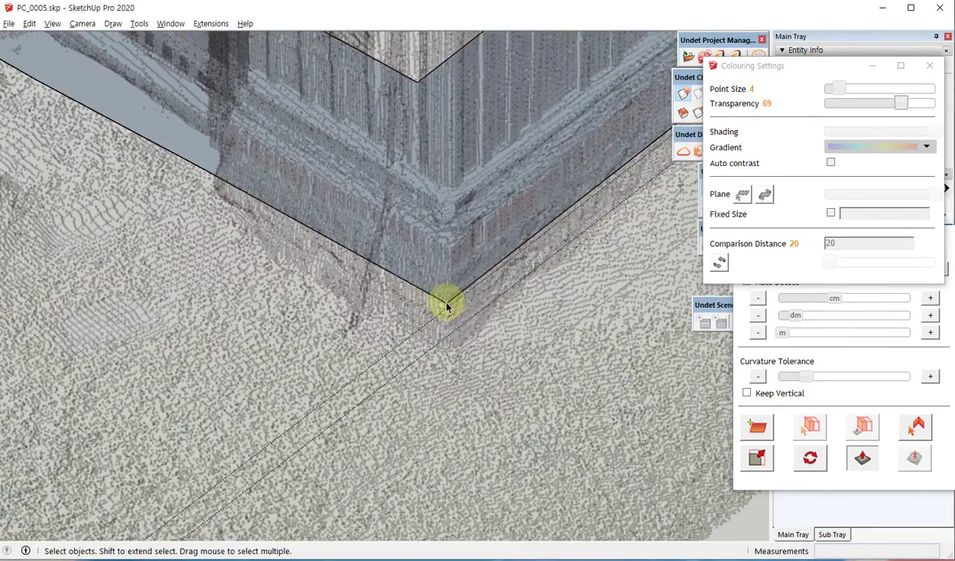
{"action": "scroll", "coordinate": [455, 352], "scroll_direction": "down", "scroll_amount": 6}
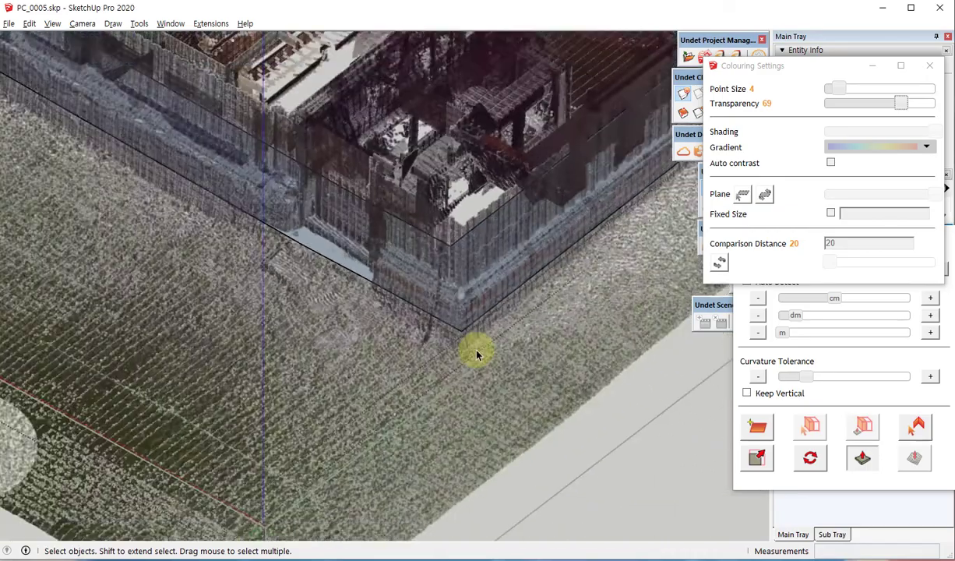
{"action": "middle_click_drag", "start_coordinate": [340, 328], "coordinate": [185, 229]}
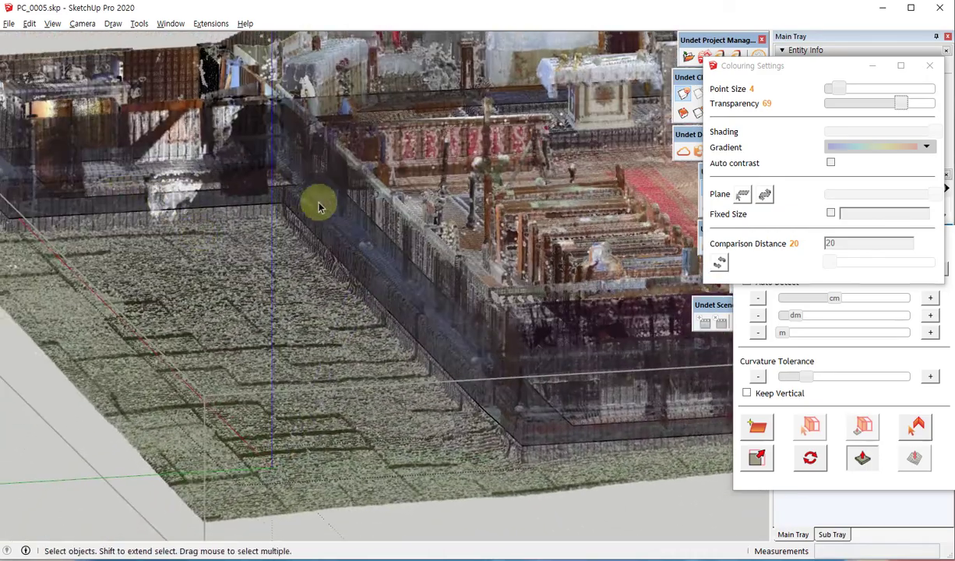
{"action": "middle_click_drag", "start_coordinate": [504, 478], "coordinate": [539, 481]}
{"action": "scroll", "coordinate": [484, 352], "scroll_direction": "up", "scroll_amount": 4}
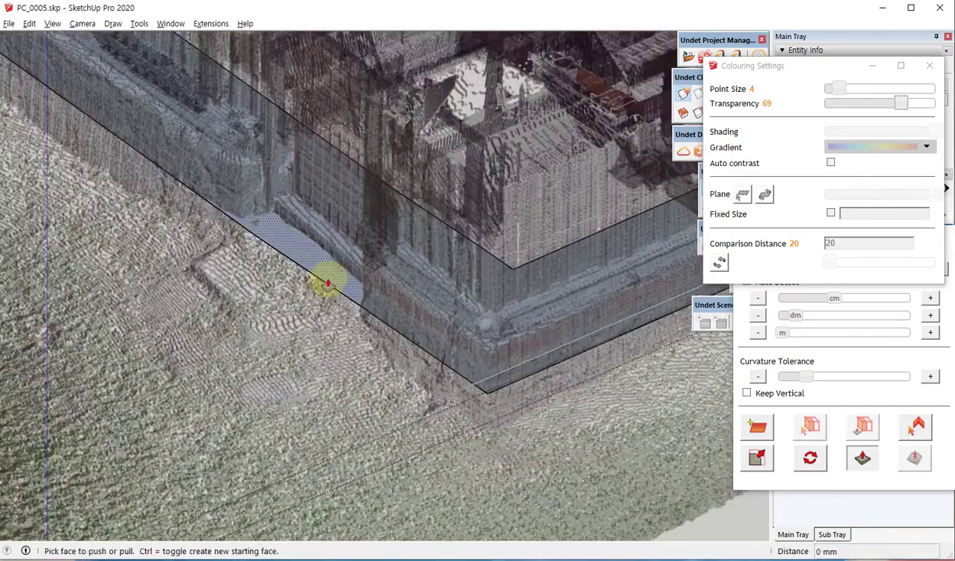
{"action": "left_click", "coordinate": [331, 282]}
{"action": "key", "text": "F3"}
{"action": "scroll", "coordinate": [331, 282], "scroll_direction": "down", "scroll_amount": 3}
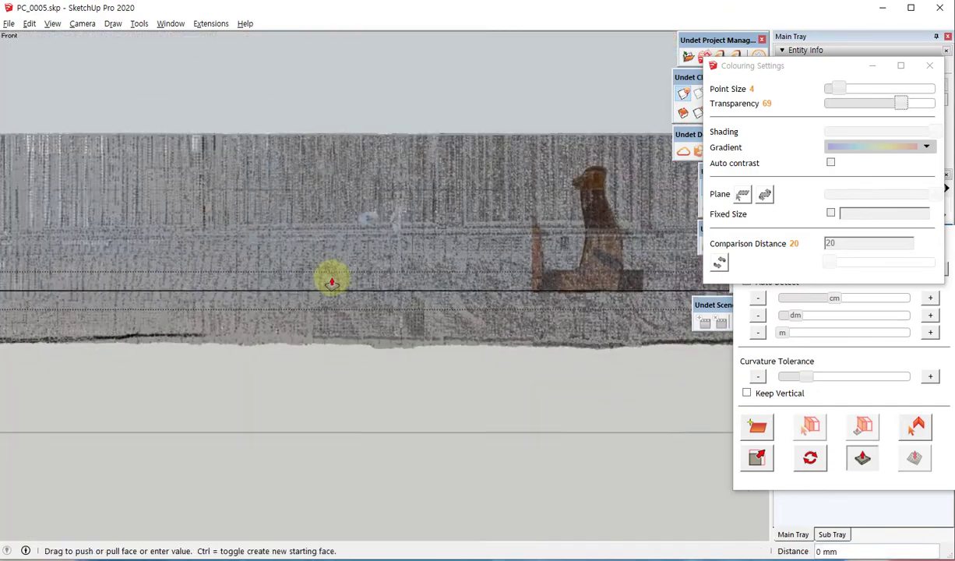
{"action": "middle_click_drag", "start_coordinate": [117, 298], "coordinate": [518, 288]}
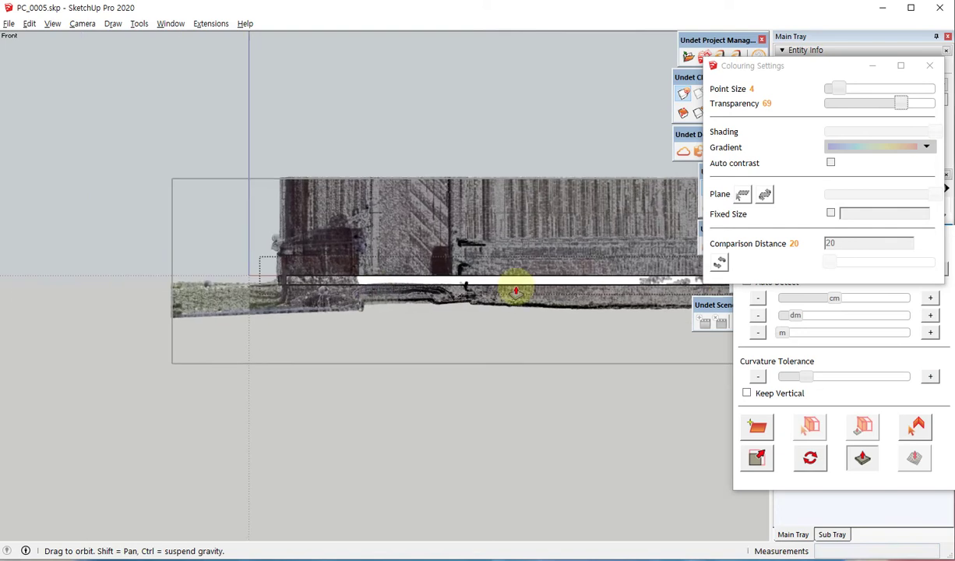
{"action": "scroll", "coordinate": [257, 271], "scroll_direction": "up", "scroll_amount": 5}
{"action": "scroll", "coordinate": [262, 272], "scroll_direction": "up", "scroll_amount": 2}
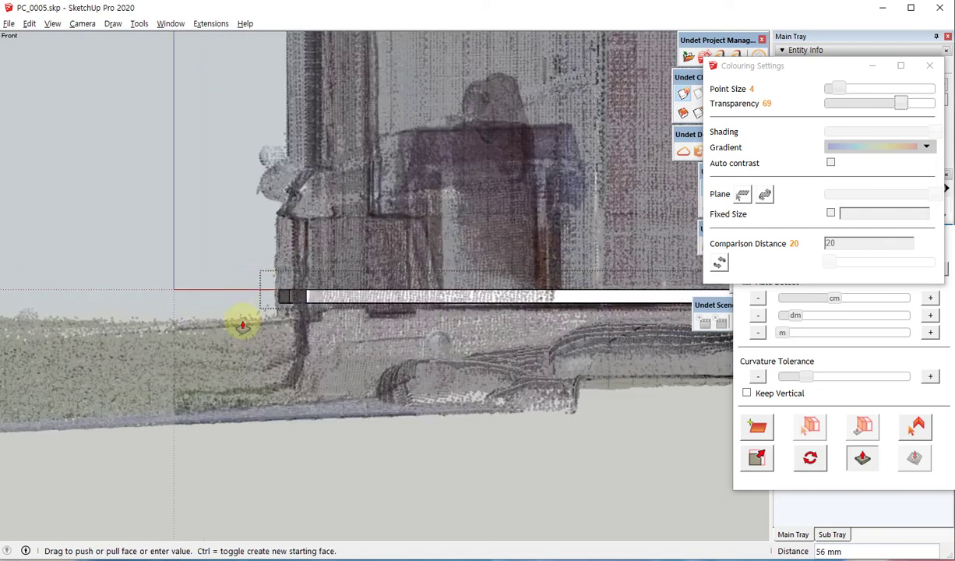
{"action": "left_click", "coordinate": [239, 389]}
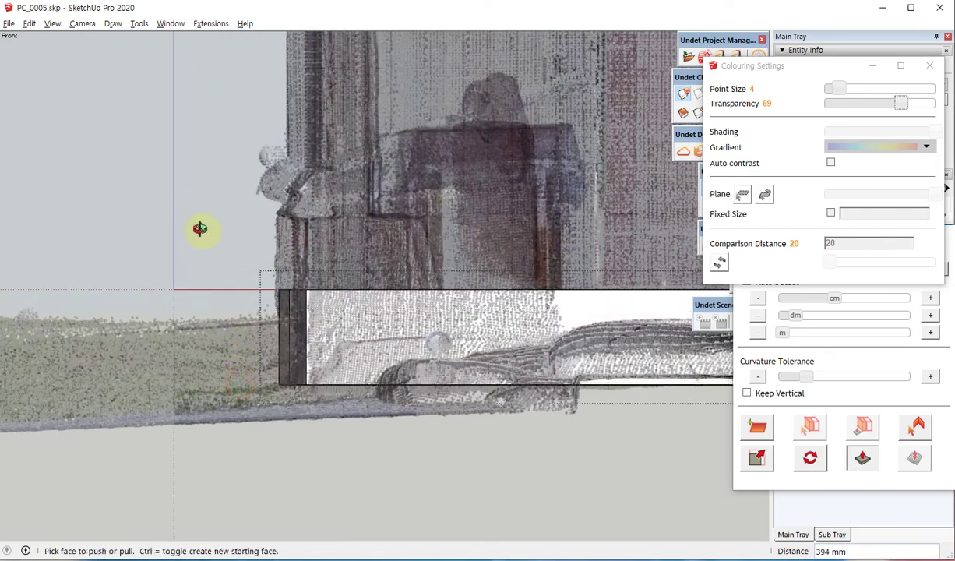
{"action": "middle_click_drag", "start_coordinate": [200, 228], "coordinate": [353, 390]}
{"action": "scroll", "coordinate": [350, 387], "scroll_direction": "down", "scroll_amount": 2}
{"action": "middle_click_drag", "start_coordinate": [376, 358], "coordinate": [573, 379]}
{"action": "scroll", "coordinate": [573, 379], "scroll_direction": "down", "scroll_amount": 5}
{"action": "middle_click_drag", "start_coordinate": [334, 369], "coordinate": [393, 400]}
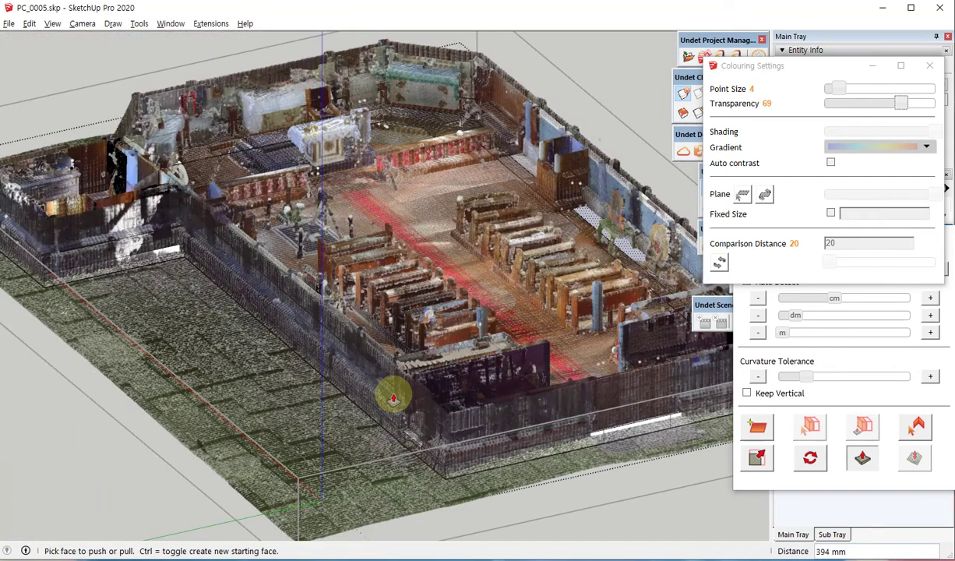
{"action": "scroll", "coordinate": [336, 464], "scroll_direction": "up", "scroll_amount": 1}
{"action": "scroll", "coordinate": [436, 444], "scroll_direction": "up", "scroll_amount": 4}
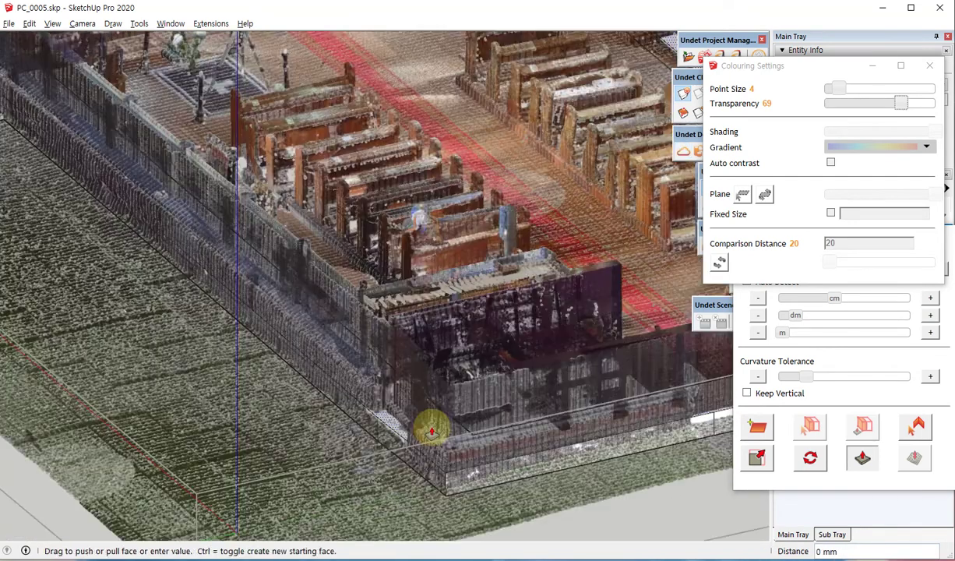
{"action": "left_click", "coordinate": [430, 425]}
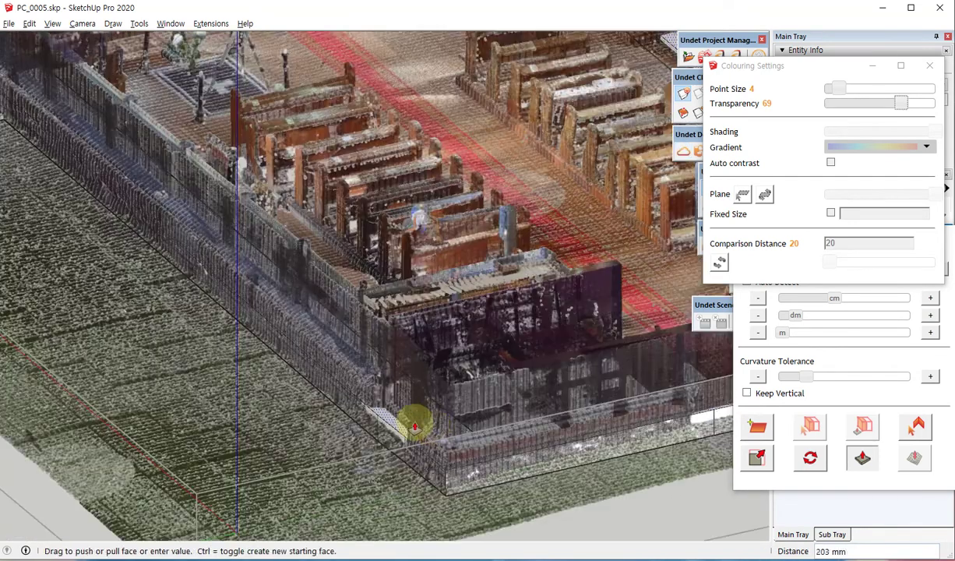
Step: Select the top face of the wall ring near the end-wall corner for Extrude Selected Plane
{"action": "middle_click_drag", "start_coordinate": [397, 477], "coordinate": [434, 264]}
{"action": "scroll", "coordinate": [434, 265], "scroll_direction": "up", "scroll_amount": 4}
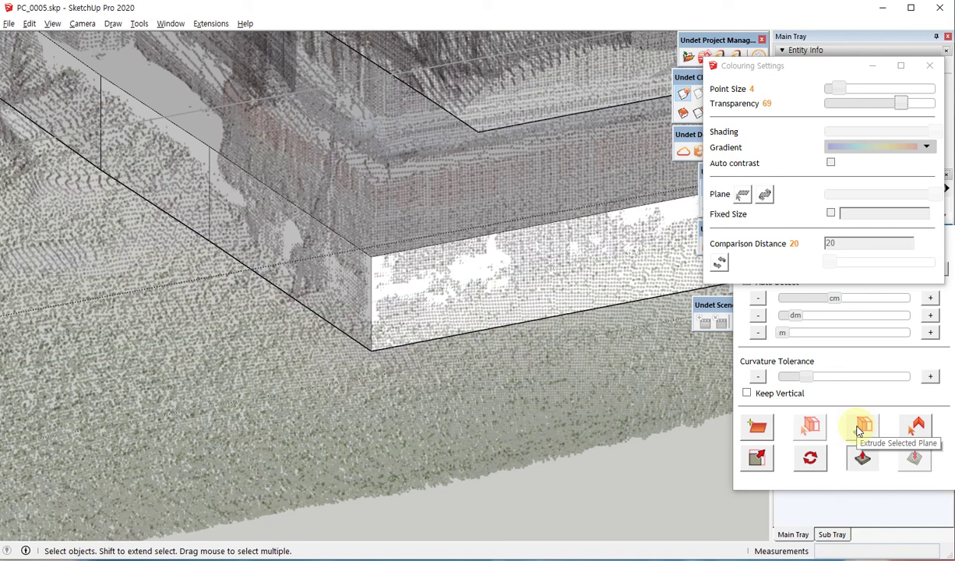
{"action": "left_click", "coordinate": [384, 230]}
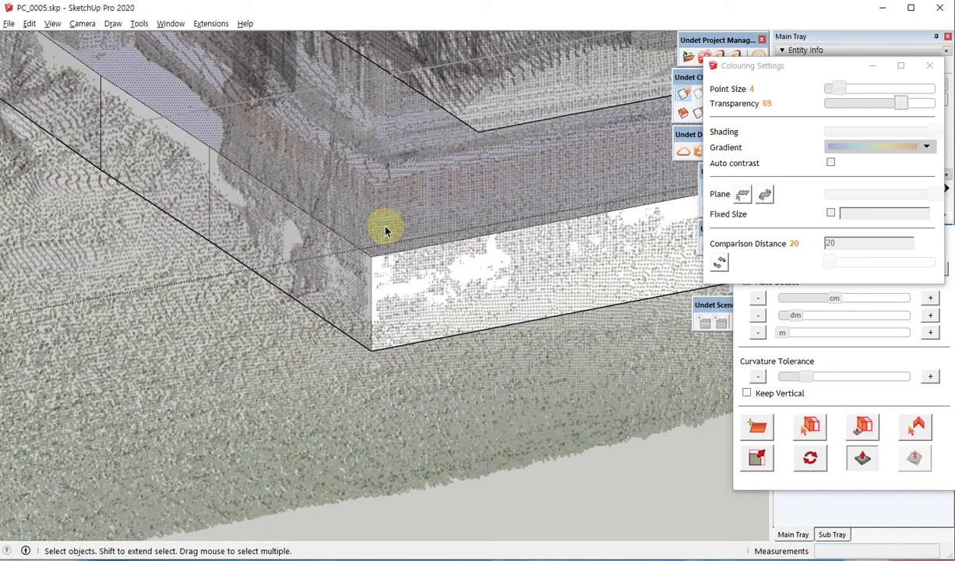